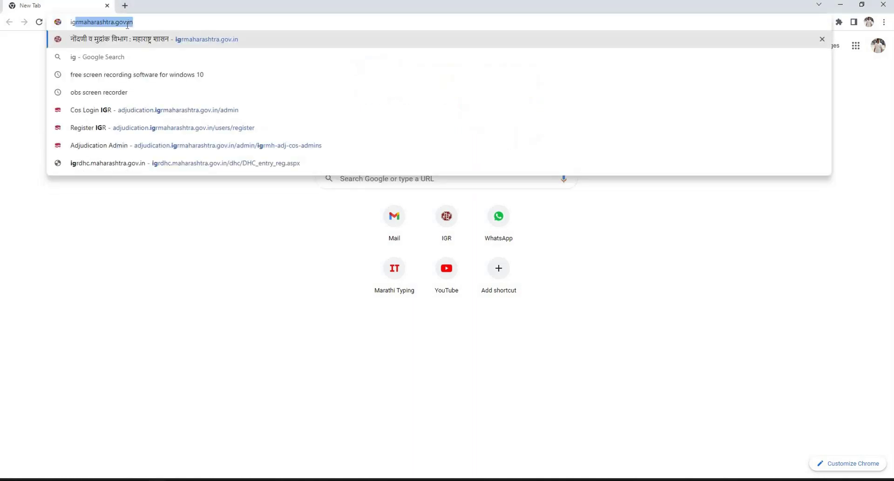
# From the IGR Maharashtra home page, go through Online Services' ऍडज्युडीकेशन menu to the Adjudication 2.0 login page
pyautogui.press('Return')
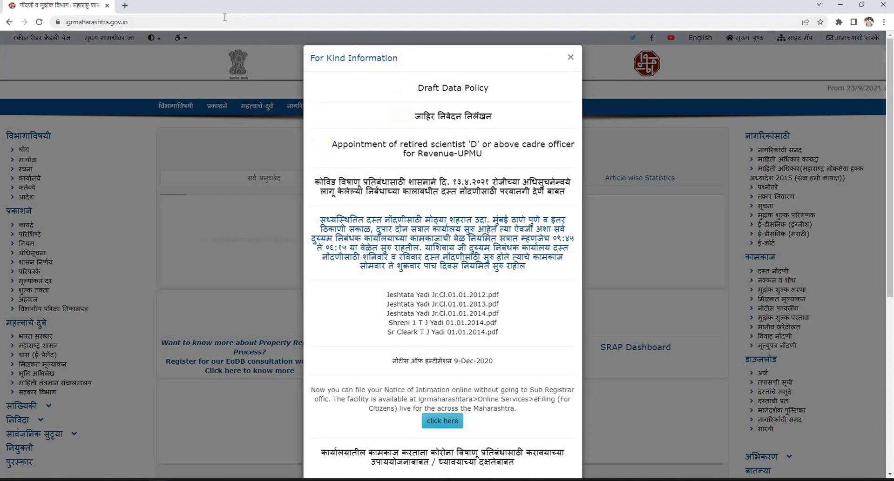
pyautogui.click(402, 42)
pyautogui.hotkey('ctrl', 'a')
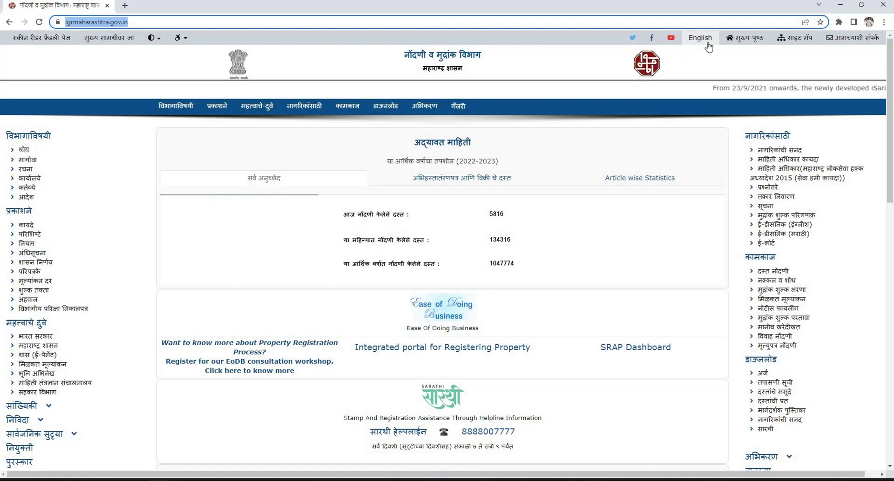
pyautogui.scroll(-7, 403, 158)
pyautogui.tripleClick(403, 158)
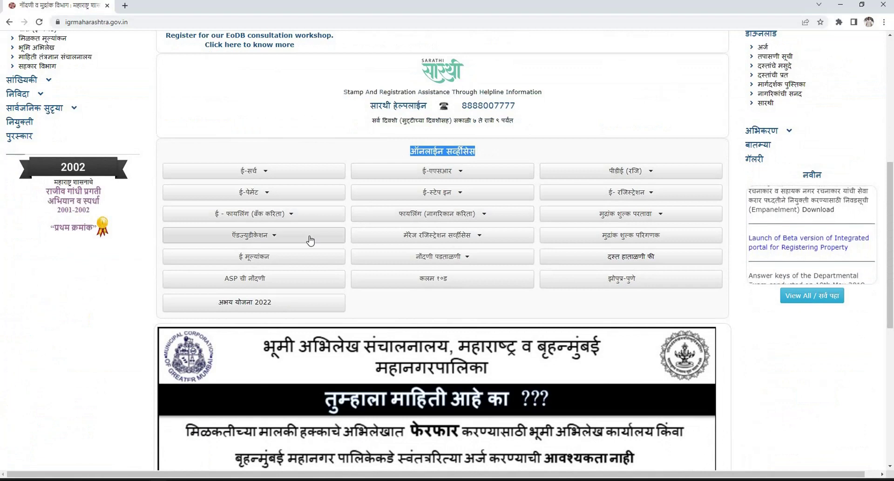
pyautogui.click(309, 239)
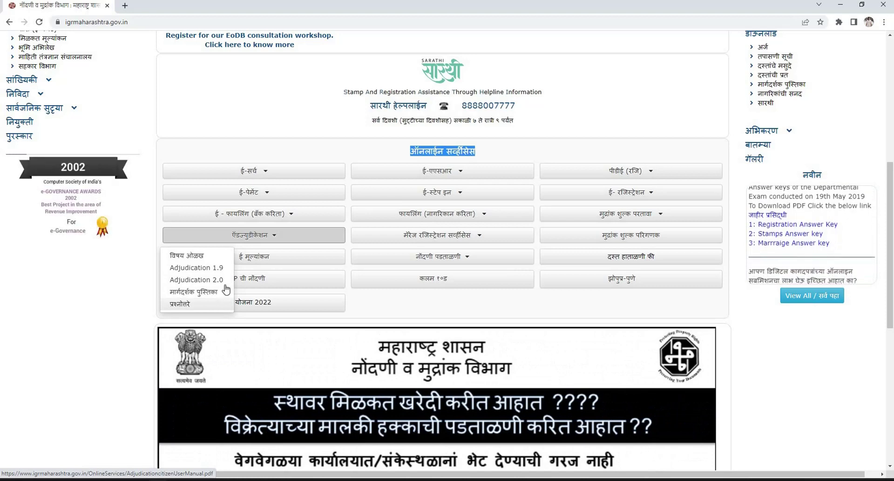
pyautogui.click(226, 290)
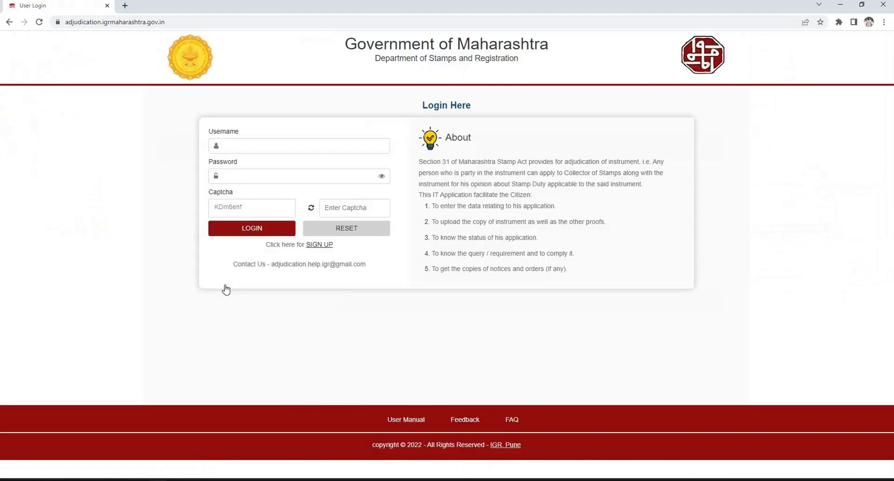
# Review the Login Here heading and the Username, Password and Captcha fields
pyautogui.moveTo(471, 106); pyautogui.dragTo(422, 105)
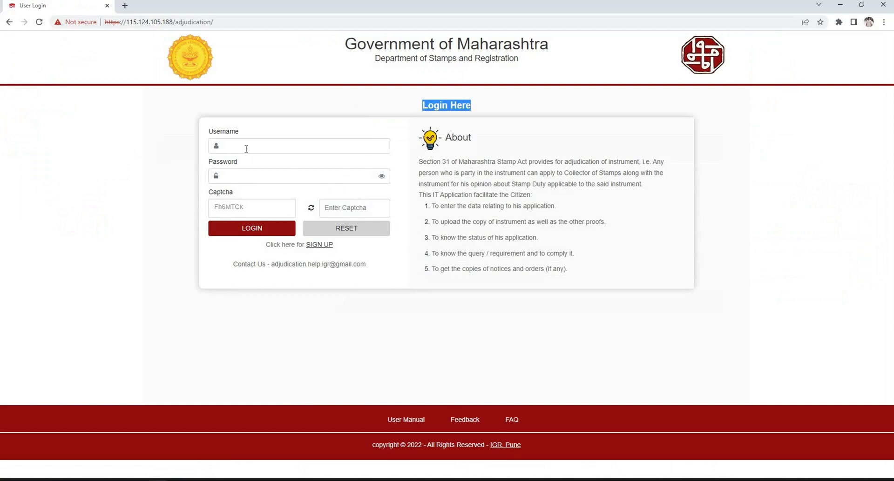
pyautogui.click(286, 147)
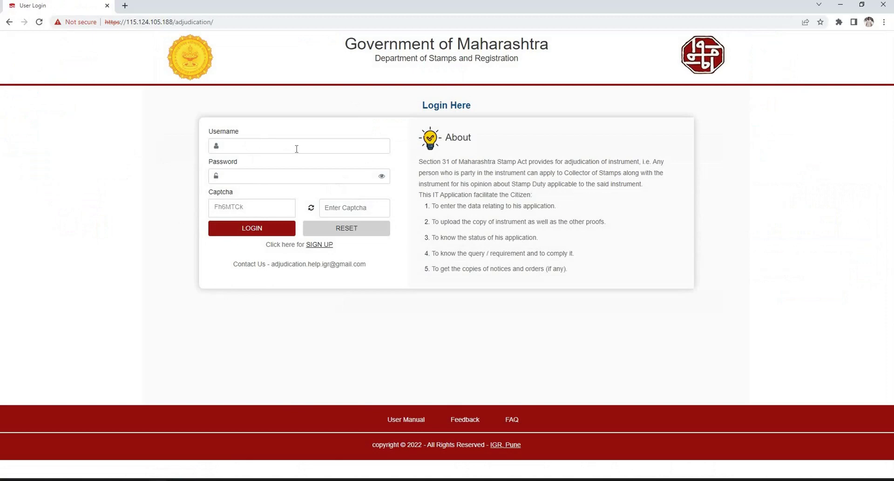
pyautogui.click(296, 148)
pyautogui.click(295, 182)
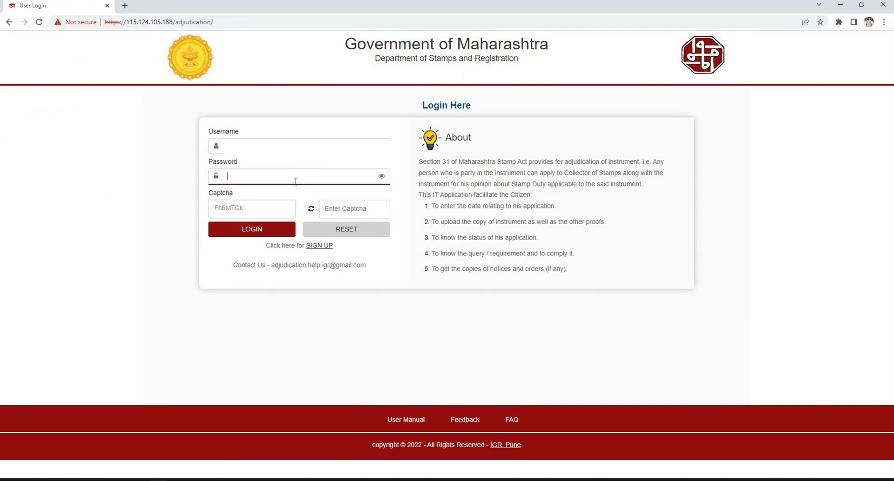
pyautogui.click(341, 209)
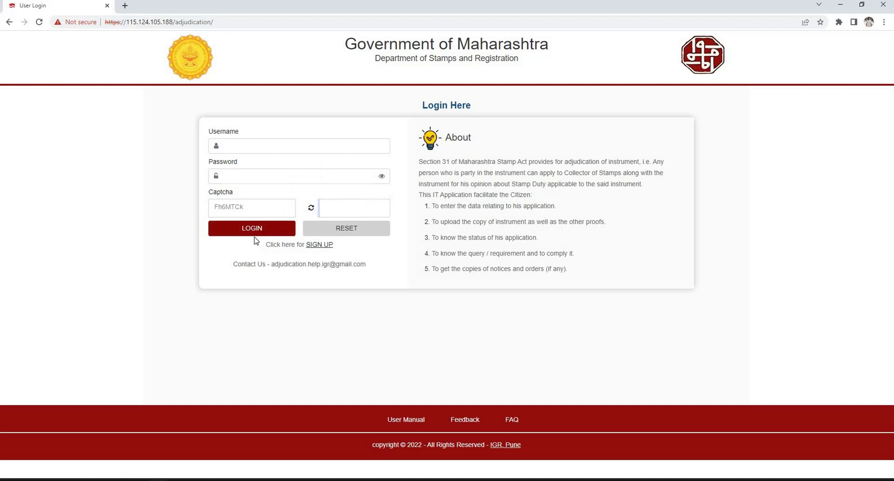
# Open the sign-up Registration Form and set User Category to Citizen
pyautogui.click(308, 246)
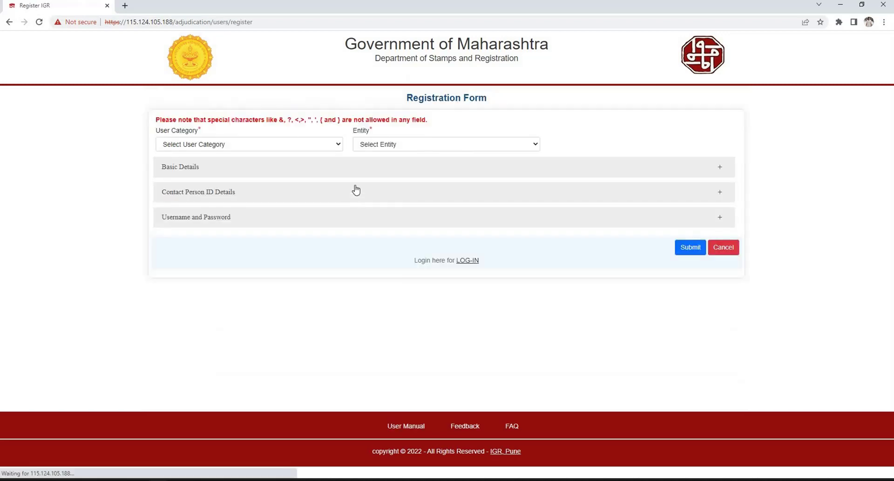
pyautogui.moveTo(156, 132); pyautogui.dragTo(264, 146)
pyautogui.click(262, 157)
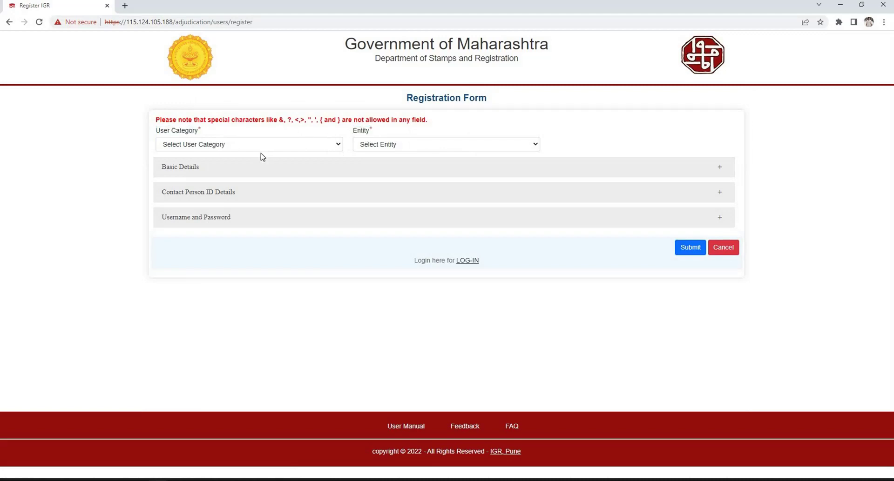
pyautogui.hotkey('alt', 'Down')
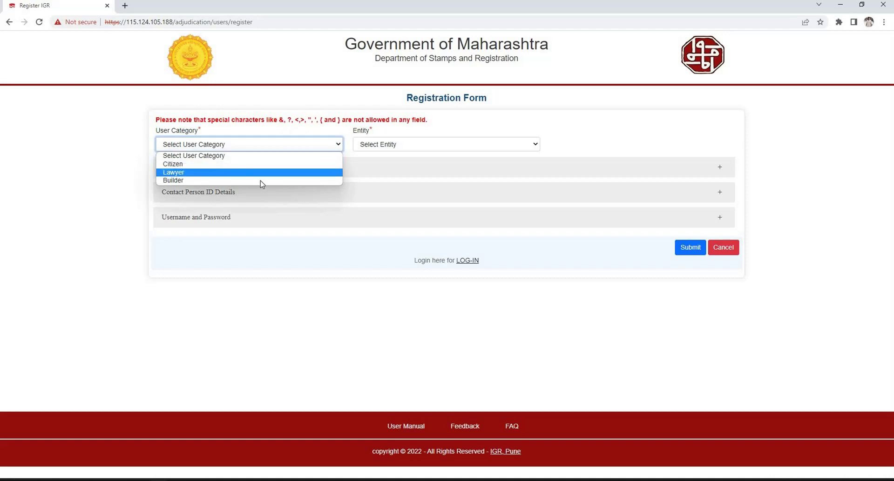
pyautogui.press('Return')
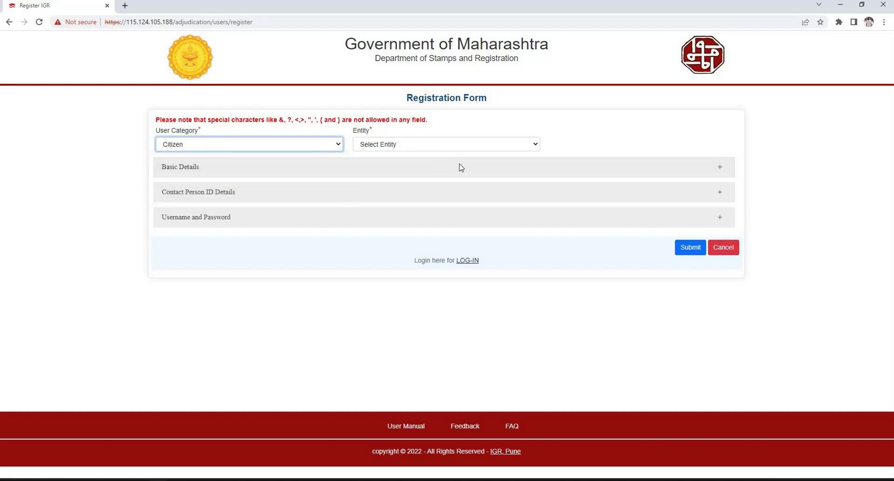
pyautogui.press('Tab')
pyautogui.hotkey('alt', 'Down')
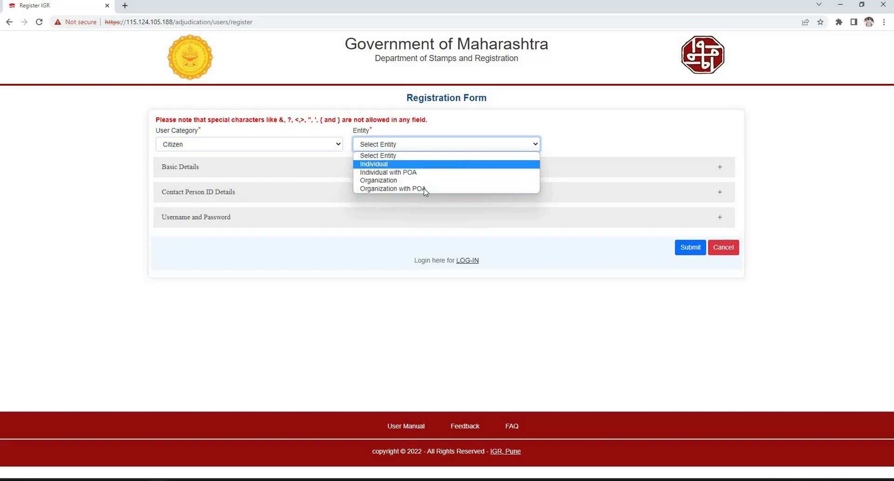
# Set Entity to Individual and review the Gender, Salutation, name, State and District fields
pyautogui.press('Return')
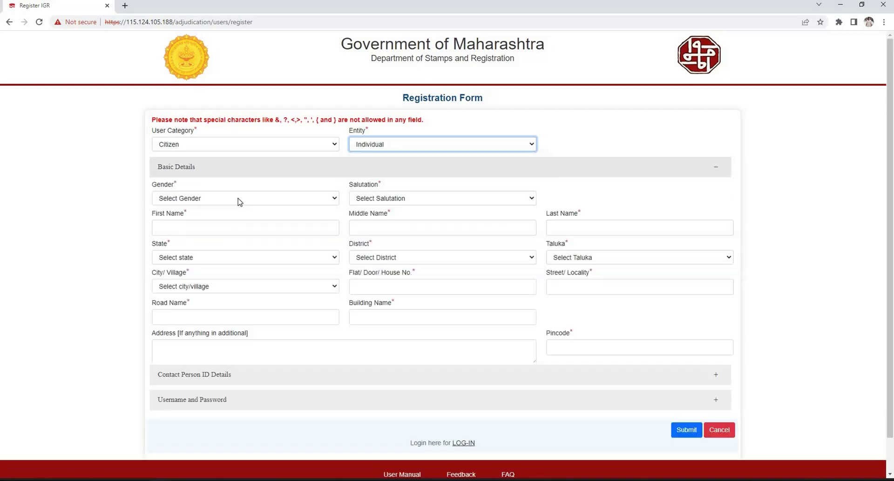
pyautogui.click(286, 200)
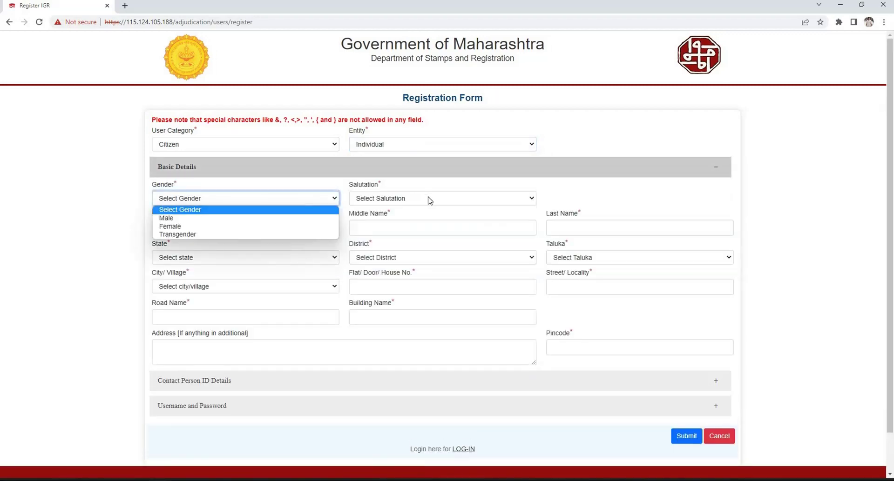
pyautogui.click(429, 200)
pyautogui.click(189, 226)
pyautogui.press('Tab')
pyautogui.press('Tab')
pyautogui.click(271, 260)
pyautogui.click(406, 257)
pyautogui.doubleClick(361, 243)
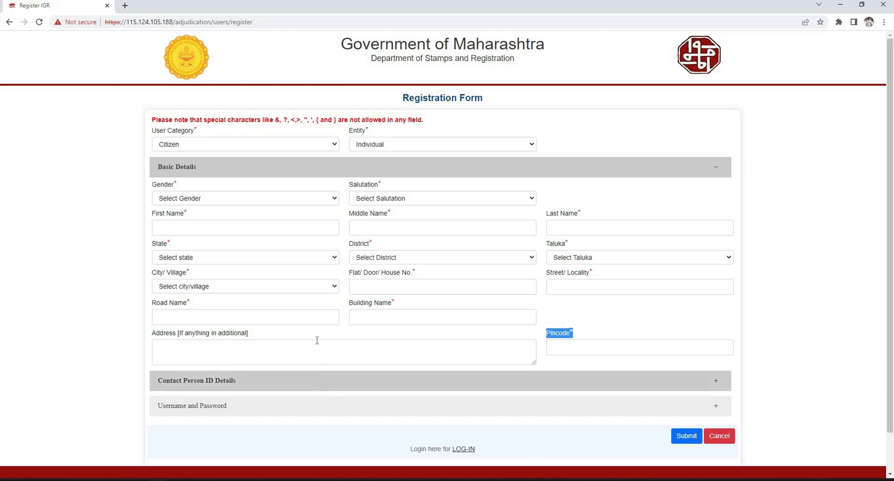
# Review the Identity Proof, Id Proof No, Age and Occupation fields, then expand Username and Password
pyautogui.scroll(-3, 274, 303)
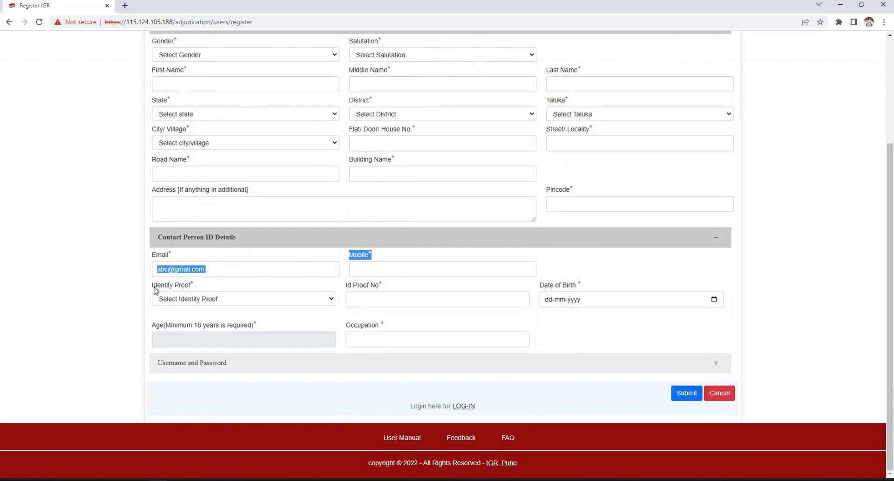
pyautogui.click(229, 305)
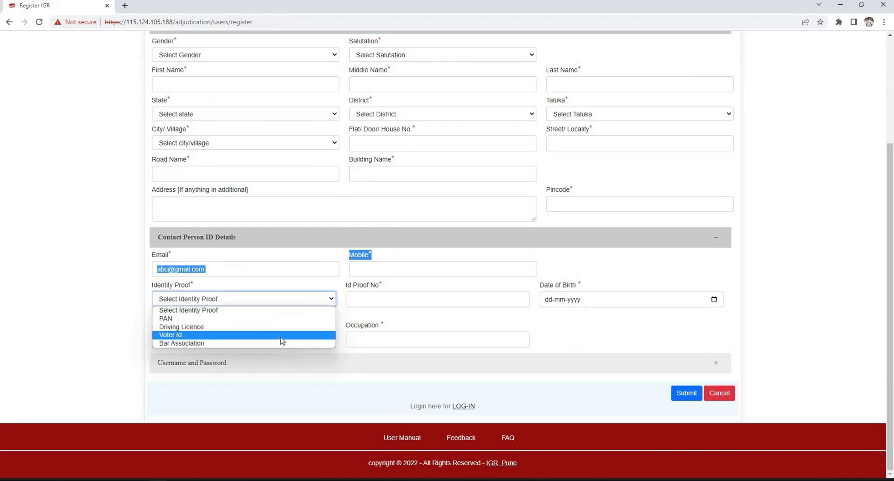
pyautogui.click(410, 300)
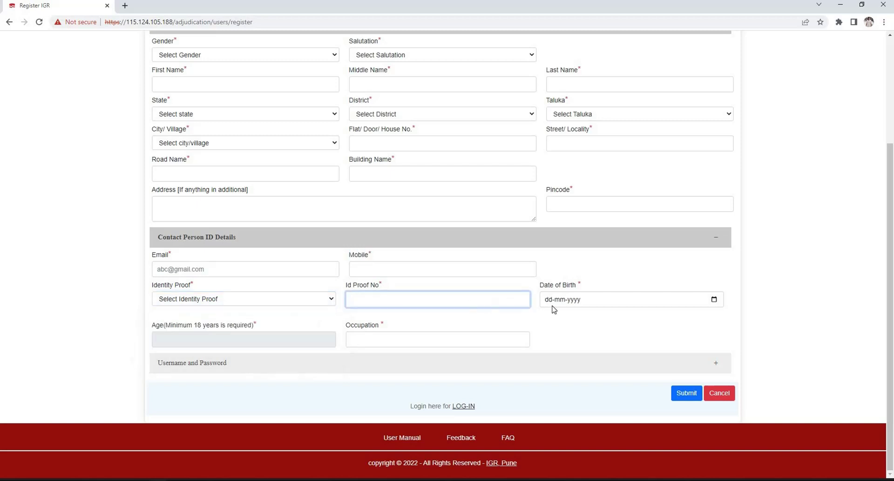
pyautogui.press('Tab')
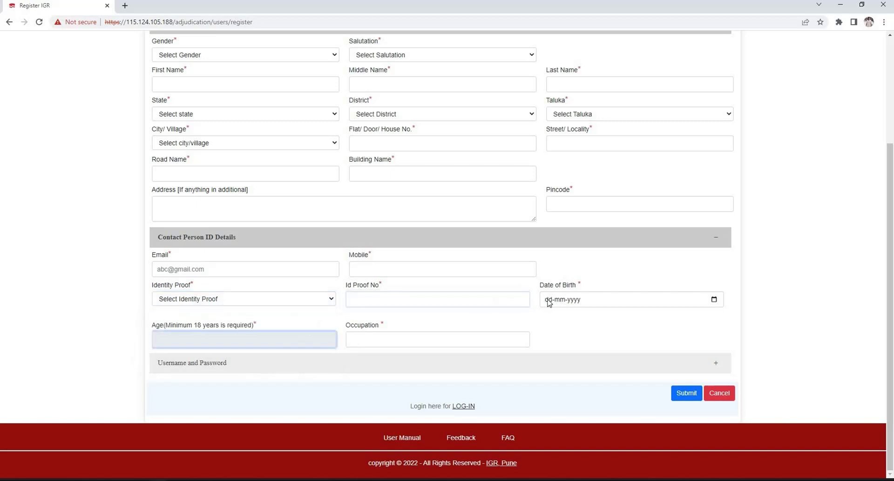
pyautogui.click(359, 339)
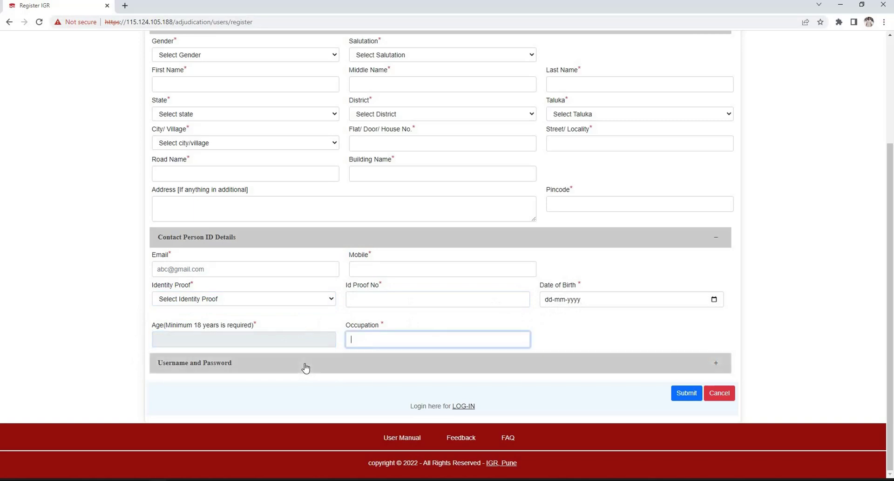
pyautogui.click(305, 368)
pyautogui.scroll(-2, 305, 365)
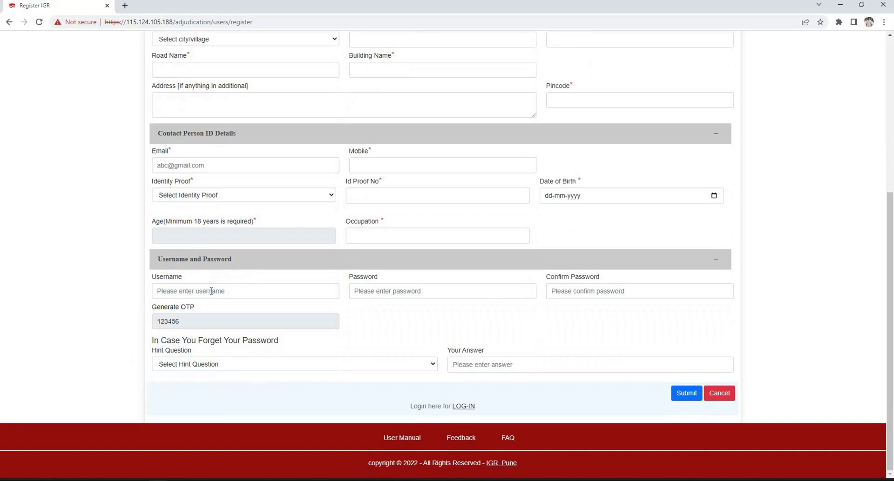
pyautogui.click(211, 291)
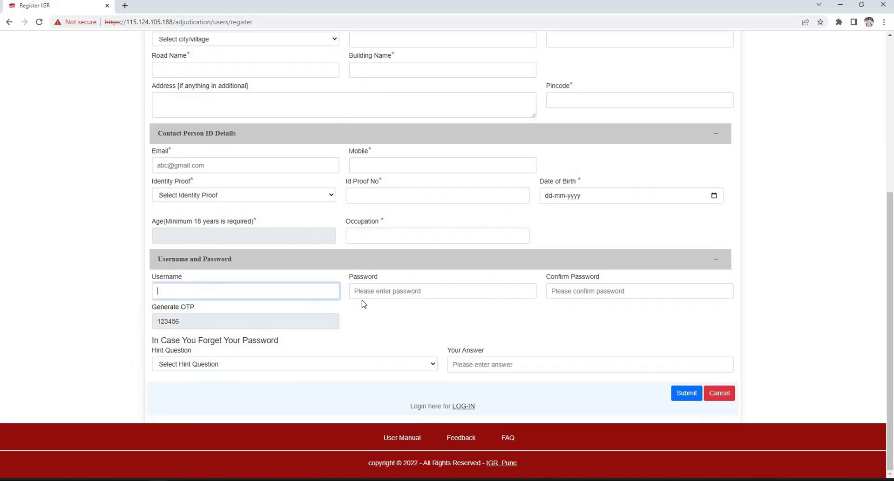
pyautogui.click(403, 291)
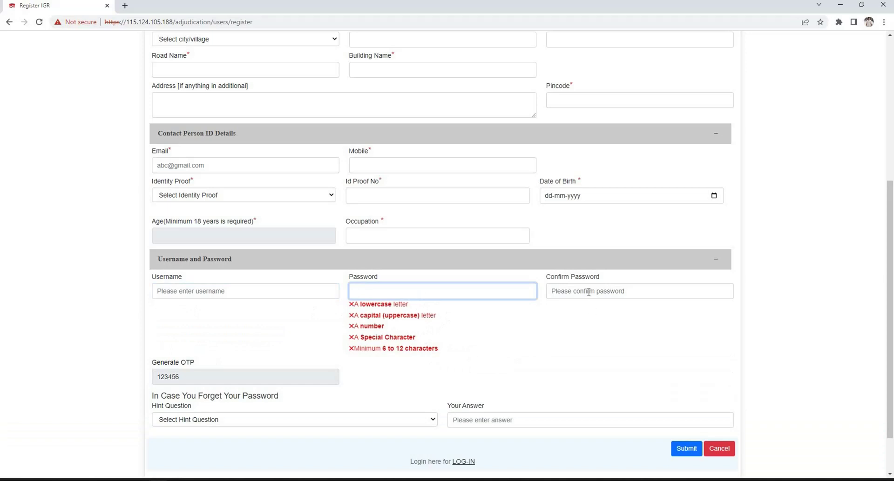
pyautogui.press('Tab')
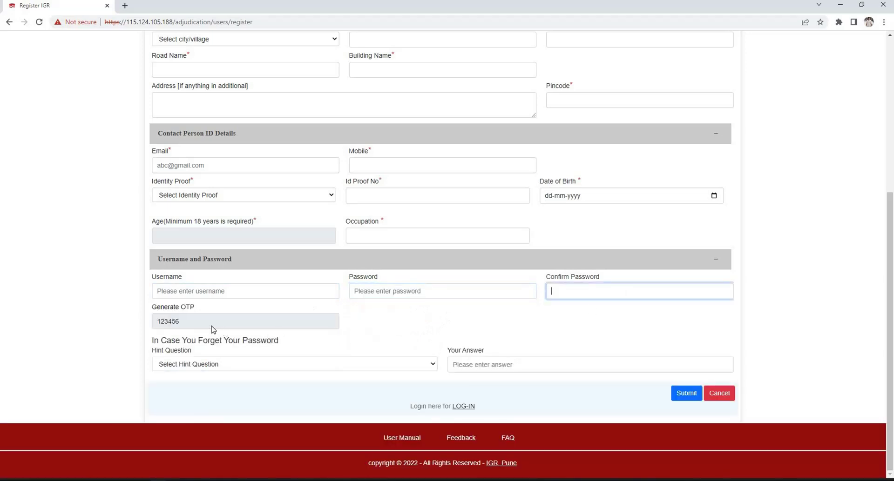
pyautogui.click(215, 326)
pyautogui.click(301, 366)
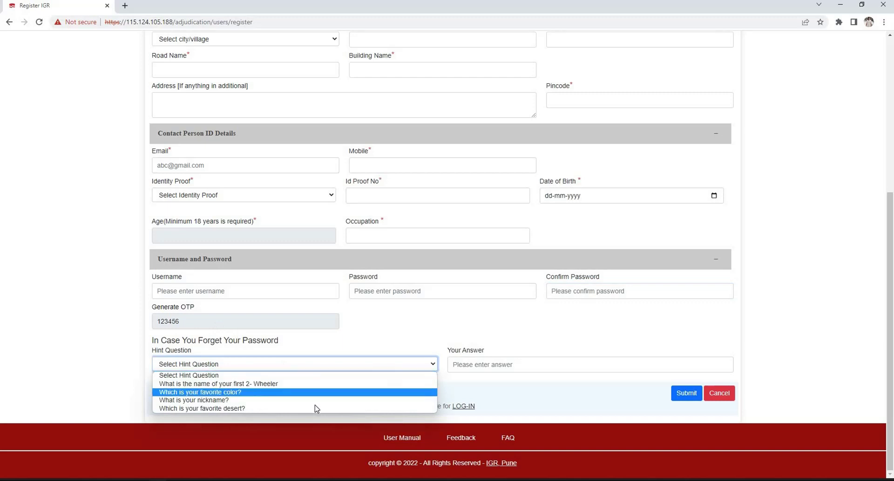
pyautogui.press('Up')
pyautogui.press('Up')
pyautogui.press('Up')
pyautogui.click(498, 371)
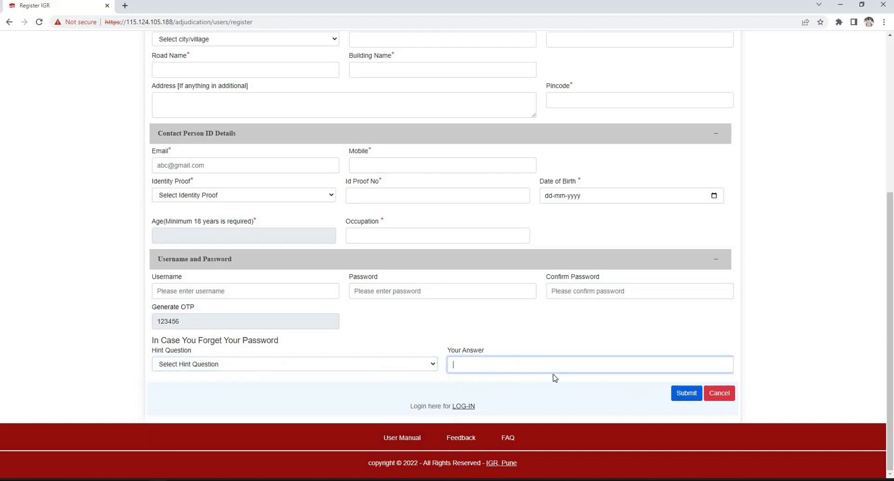
pyautogui.scroll(5, 397, 169)
# Switch Entity to Individual with POA and expand Power of Attorney Basic Details
pyautogui.click(427, 145)
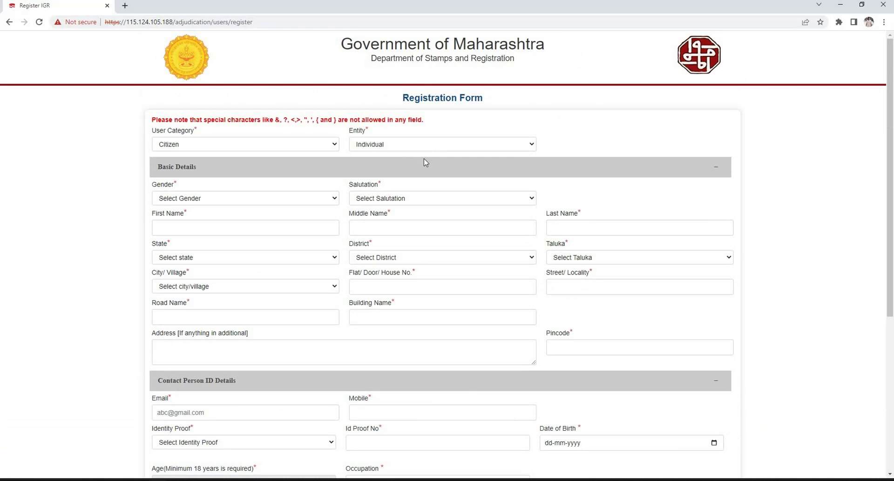
pyautogui.click(391, 172)
pyautogui.scroll(-4, 152, 193)
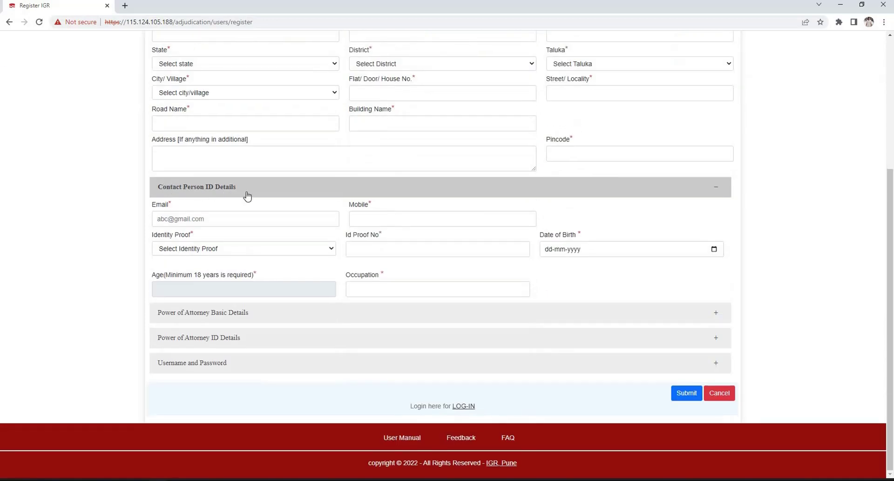
pyautogui.click(205, 314)
pyautogui.scroll(-4, 393, 249)
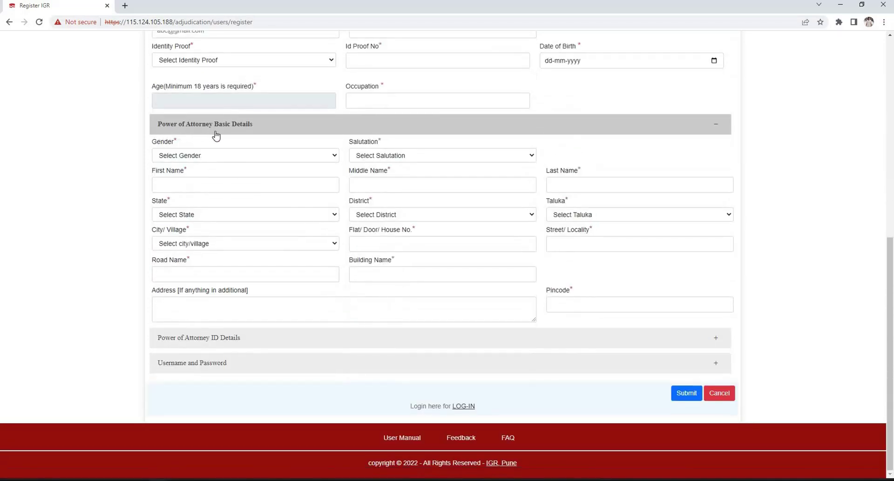
# Review the attorney's gender choices and the flat, street and building address fields
pyautogui.click(285, 158)
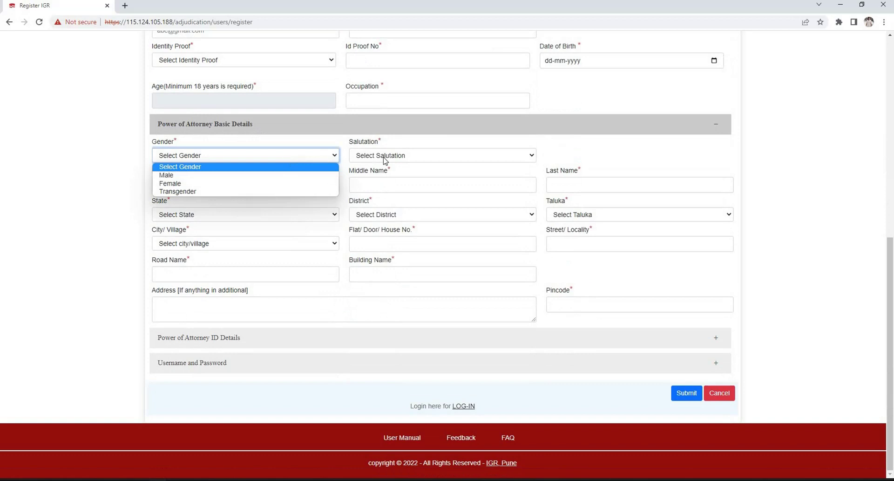
pyautogui.click(224, 198)
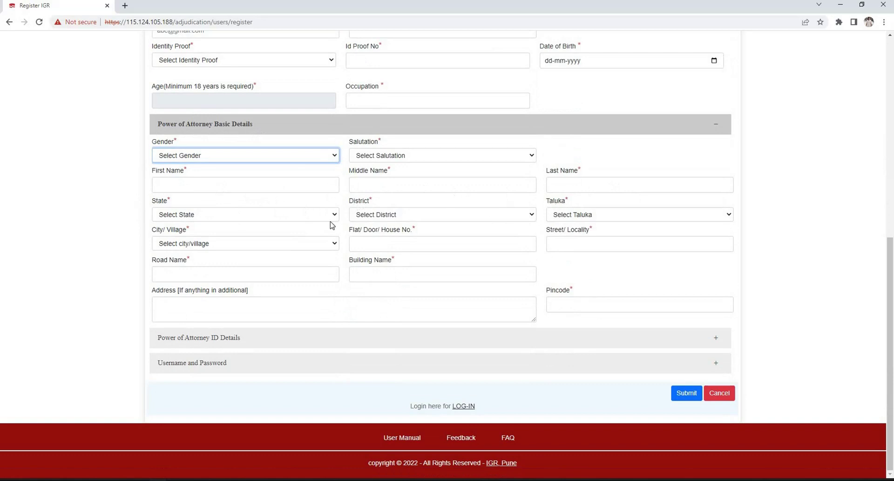
pyautogui.click(487, 250)
pyautogui.click(559, 246)
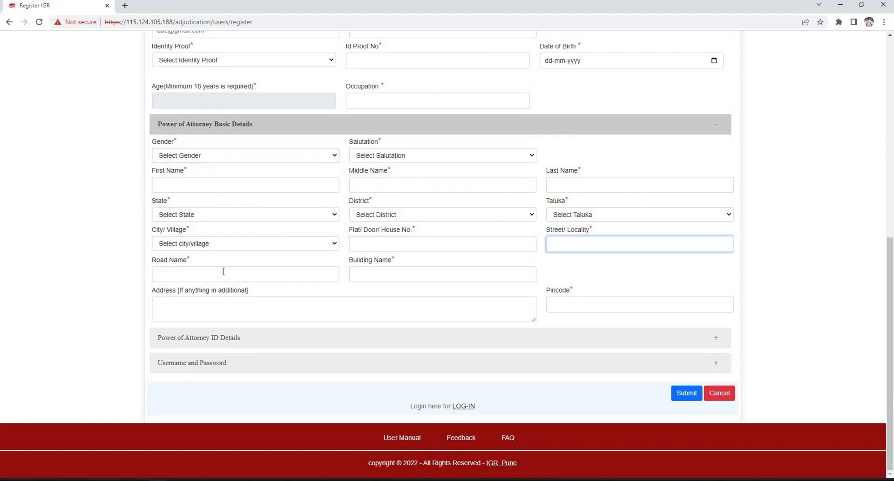
pyautogui.press('Tab')
pyautogui.click(374, 274)
pyautogui.moveTo(538, 296); pyautogui.dragTo(228, 341)
# Expand Power of Attorney ID Details and review Email, Mobile, ID proof type, number and Occupation
pyautogui.click(384, 334)
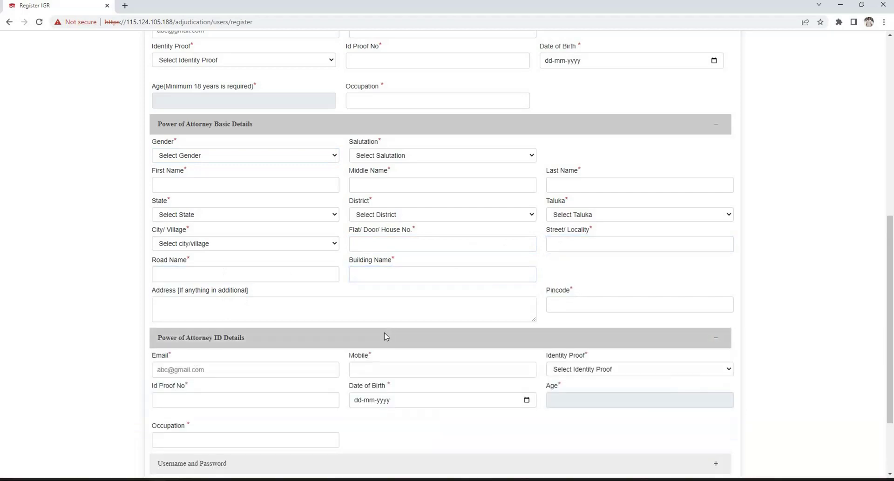
pyautogui.scroll(-2, 326, 307)
pyautogui.moveTo(156, 261); pyautogui.dragTo(361, 261)
pyautogui.moveTo(478, 260); pyautogui.dragTo(603, 271)
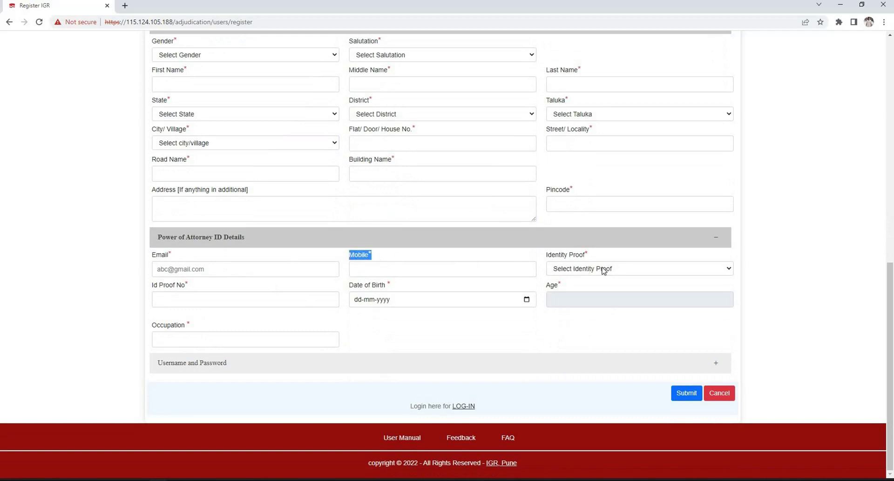
pyautogui.click(604, 271)
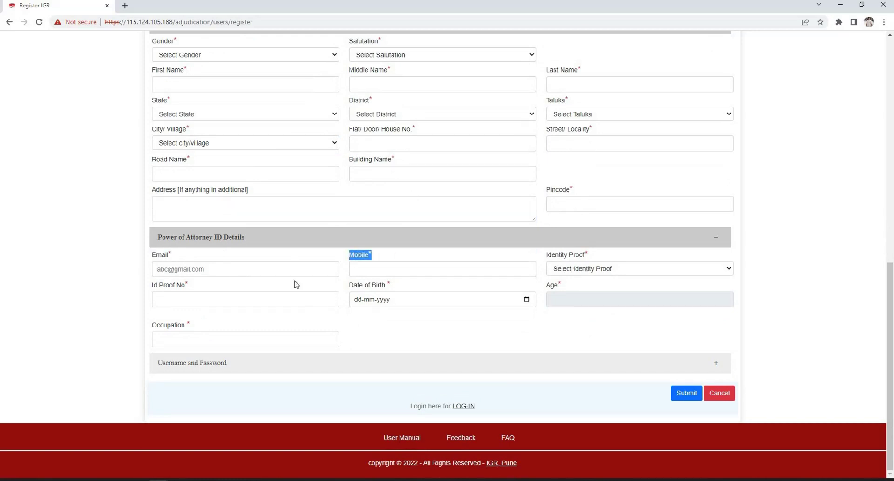
pyautogui.click(269, 299)
pyautogui.press('Tab')
# Expand the Username and Password section and bring up the Entity list at the top
pyautogui.click(394, 363)
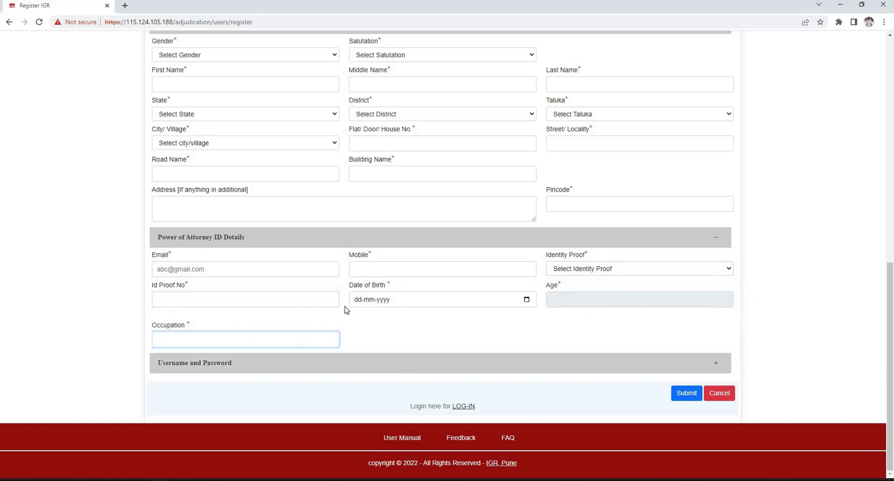
pyautogui.scroll(-2, 124, 274)
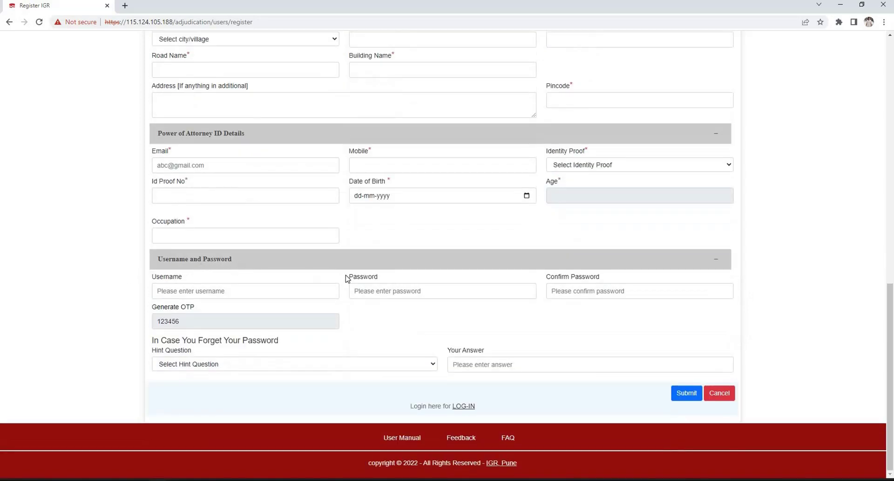
pyautogui.scroll(15, 481, 146)
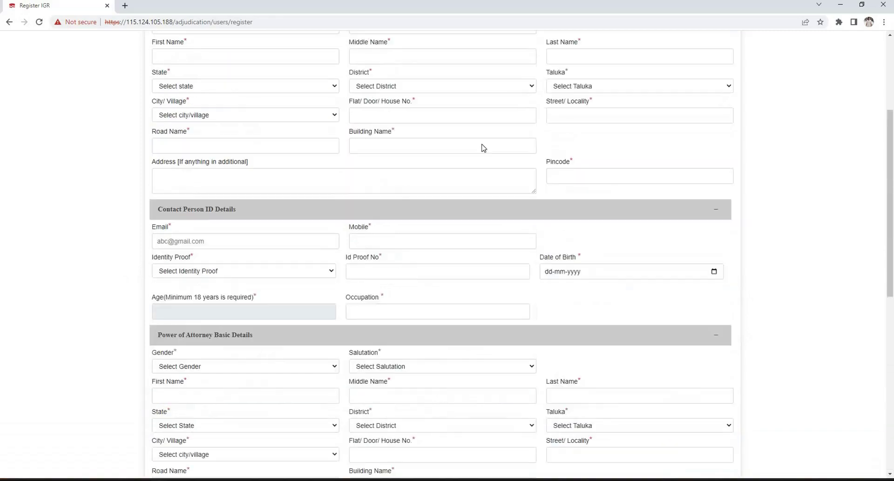
pyautogui.click(431, 144)
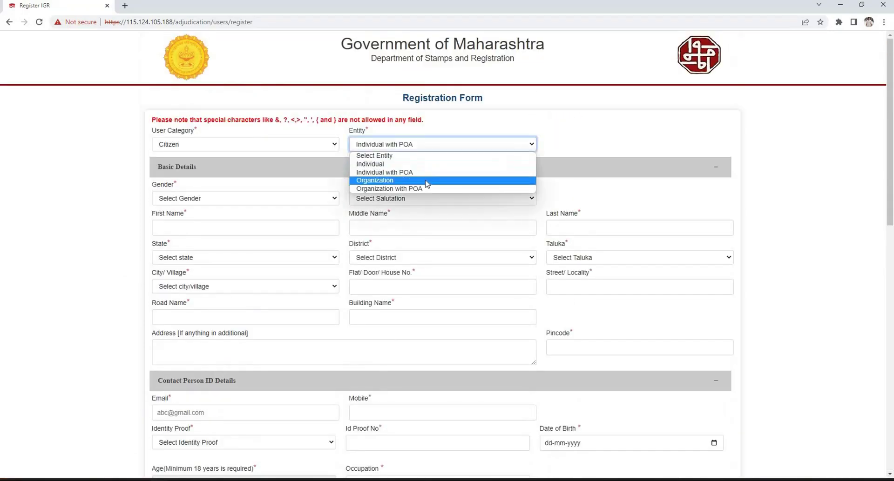
# Set Entity to Organization and review the Type of Organization and State choices
pyautogui.click(427, 181)
pyautogui.scroll(-2, 280, 135)
pyautogui.click(292, 137)
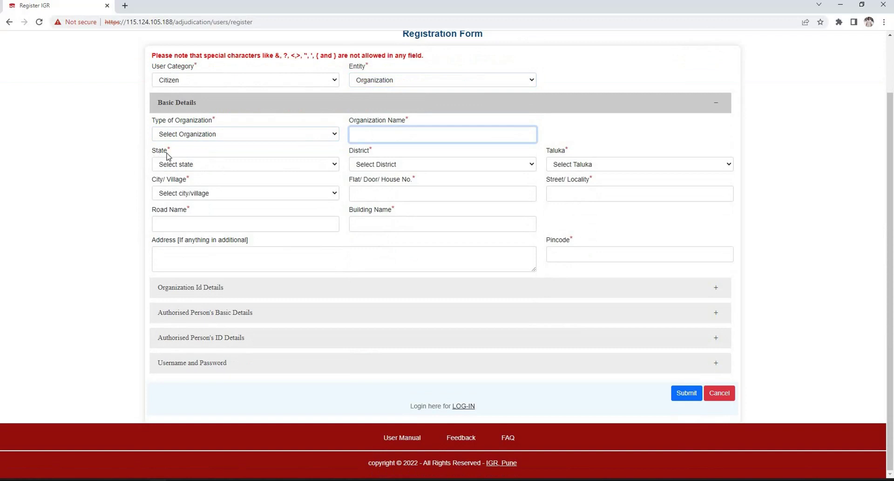
pyautogui.click(325, 167)
pyautogui.click(394, 157)
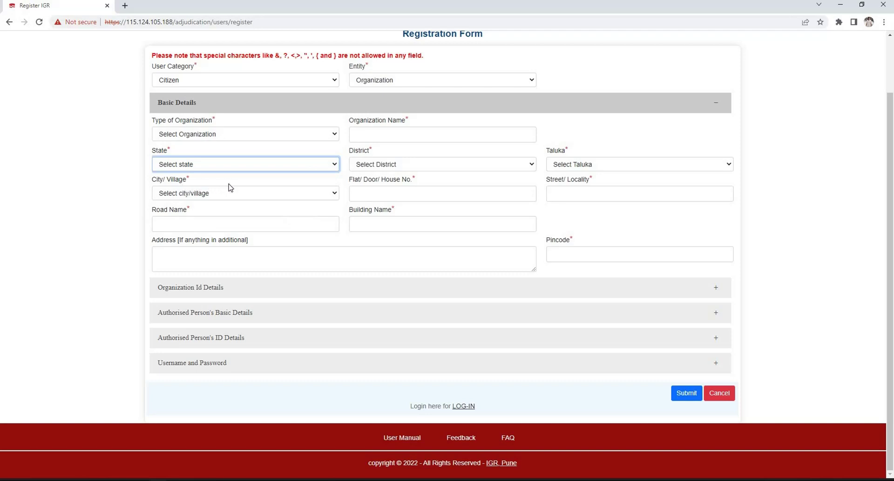
# Review the organization's address fields: house number, street, road, building, additional address and Pincode
pyautogui.moveTo(346, 184); pyautogui.dragTo(418, 186)
pyautogui.moveTo(544, 180); pyautogui.dragTo(590, 180)
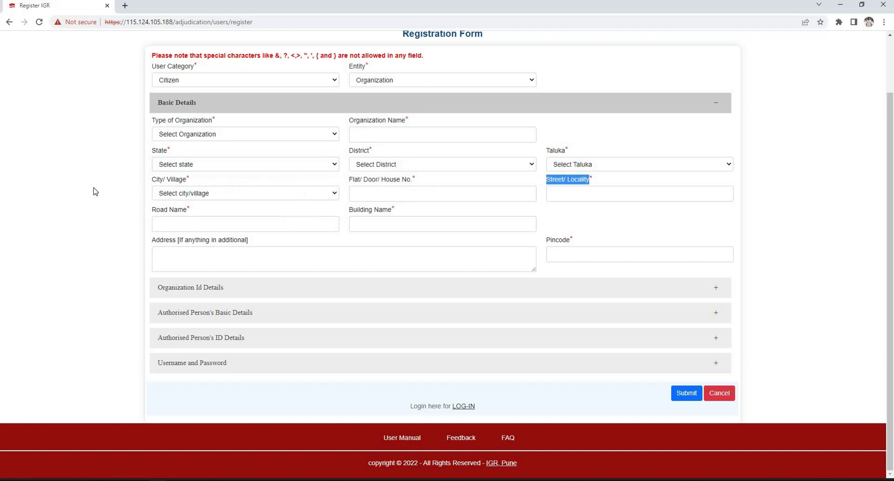
pyautogui.moveTo(189, 211); pyautogui.dragTo(150, 211)
pyautogui.moveTo(399, 214); pyautogui.dragTo(348, 210)
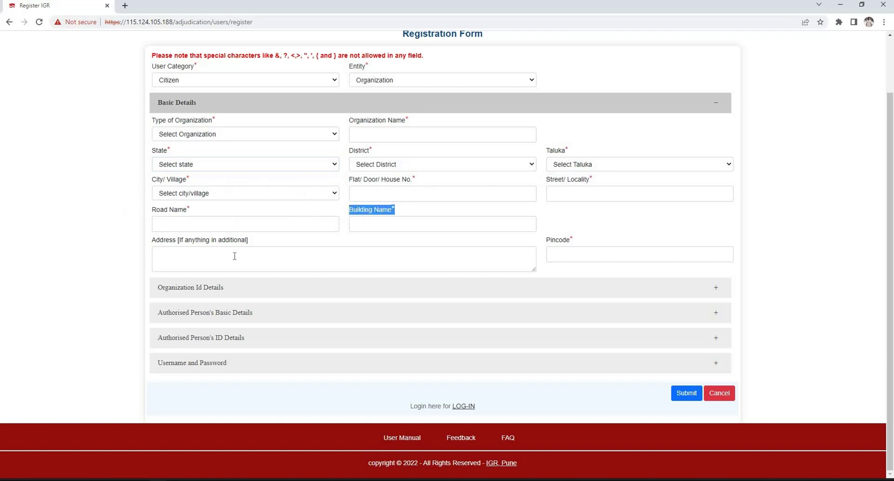
pyautogui.click(214, 258)
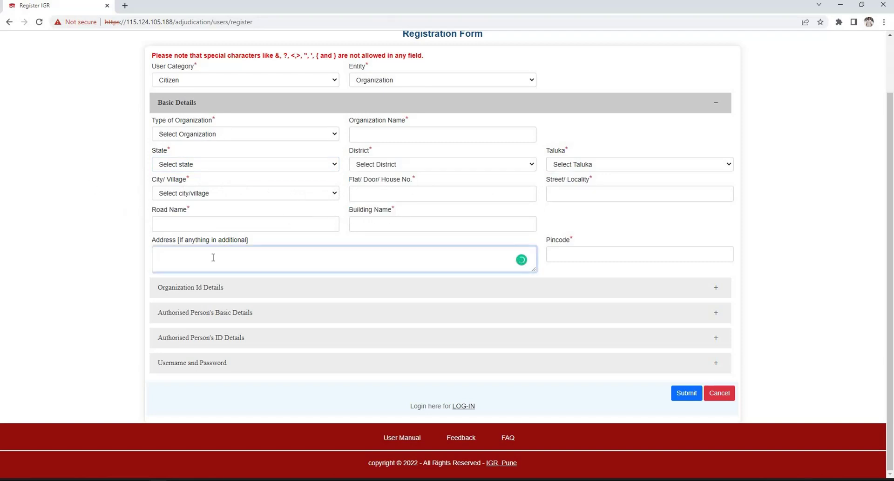
pyautogui.click(565, 257)
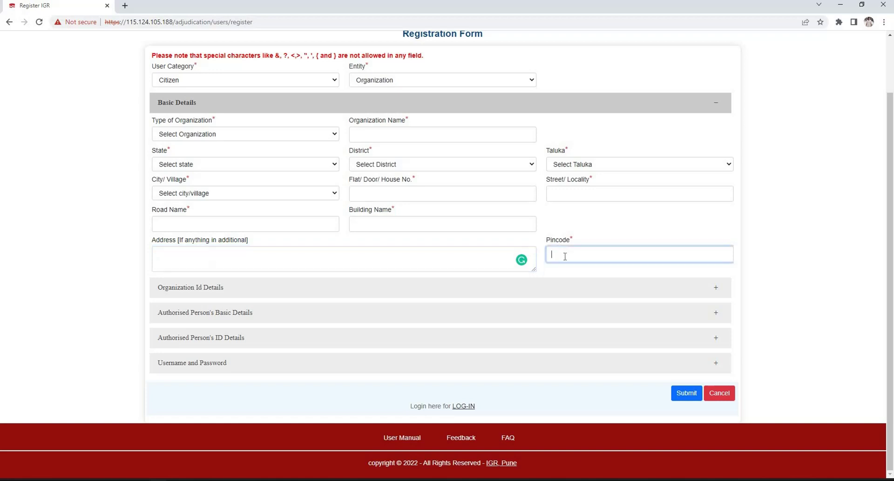
# Expand Organization Id Details and Authorised Person's Basic Details, reviewing the address and Pincode fields
pyautogui.click(277, 290)
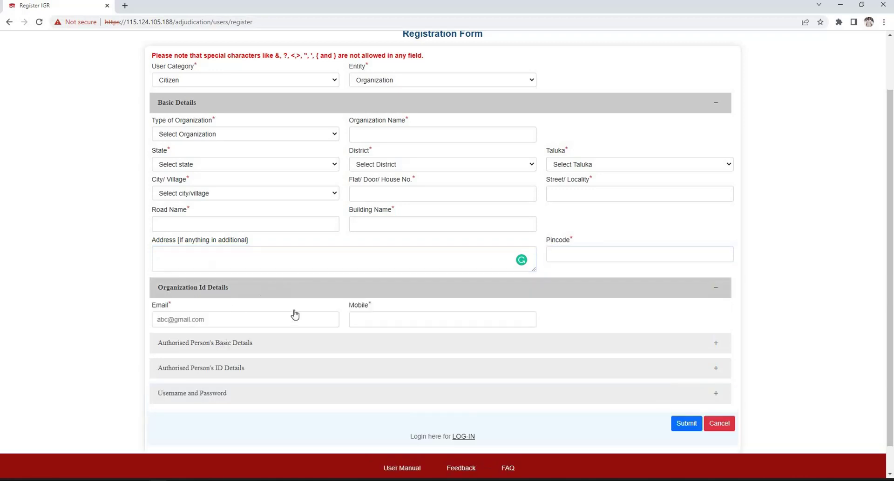
pyautogui.scroll(-1, 305, 313)
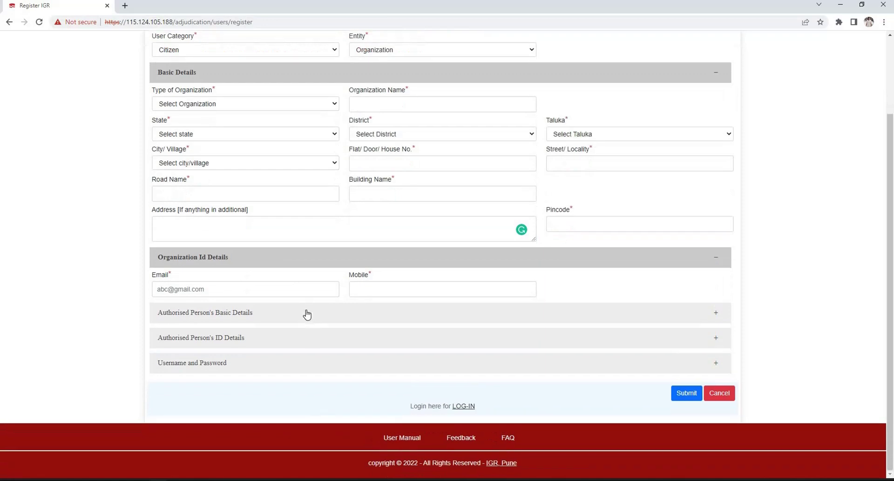
pyautogui.click(306, 313)
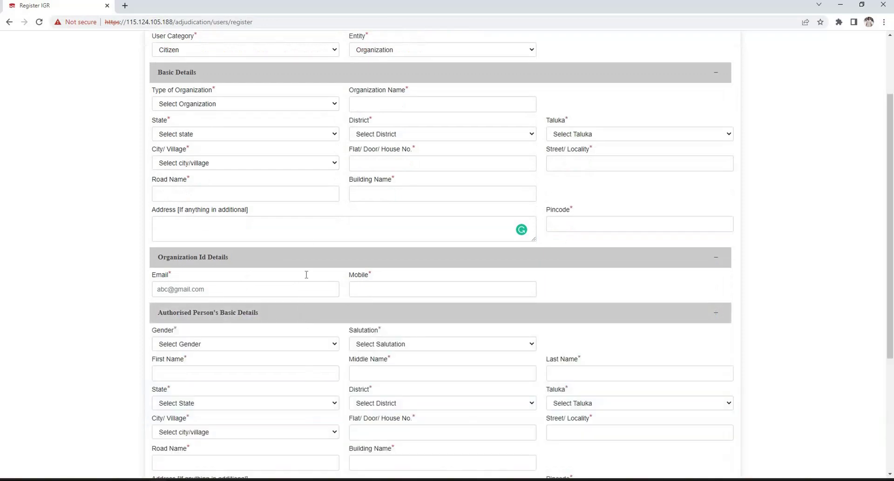
pyautogui.scroll(-4, 268, 158)
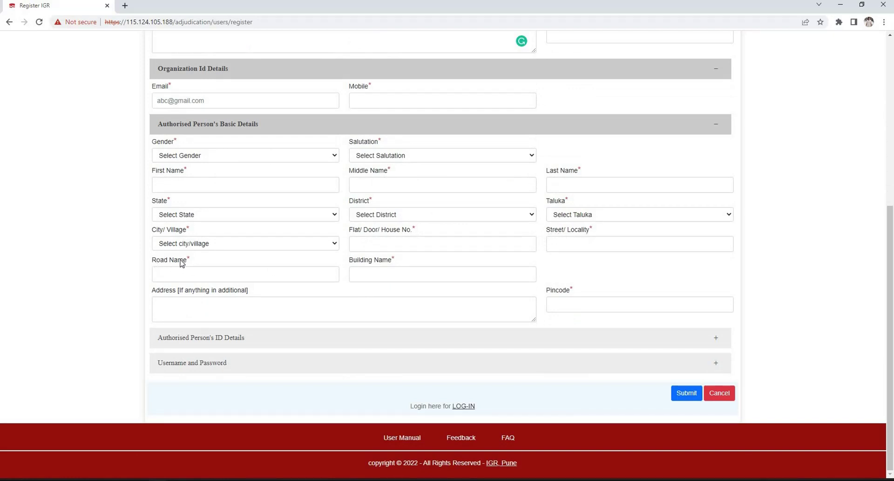
pyautogui.click(277, 305)
pyautogui.press('Tab')
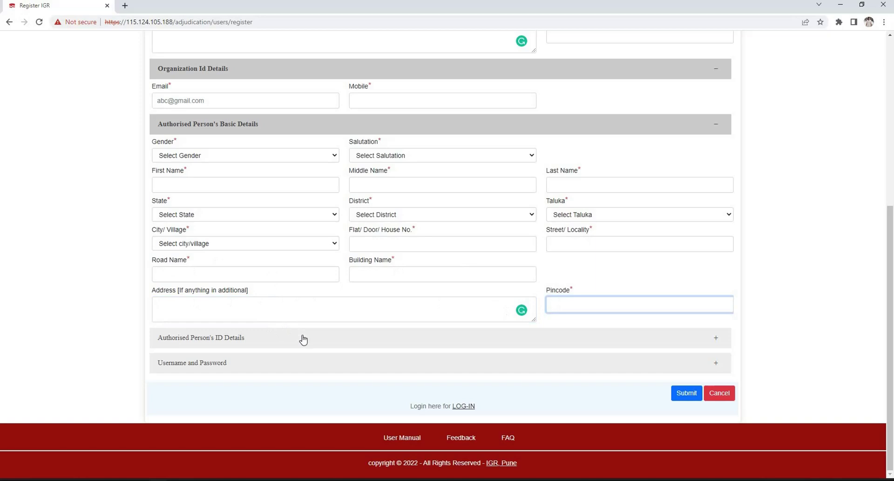
# Expand Authorised Person's ID Details and review ID proof number, Occupation and Designation
pyautogui.click(303, 338)
pyautogui.scroll(-3, 266, 283)
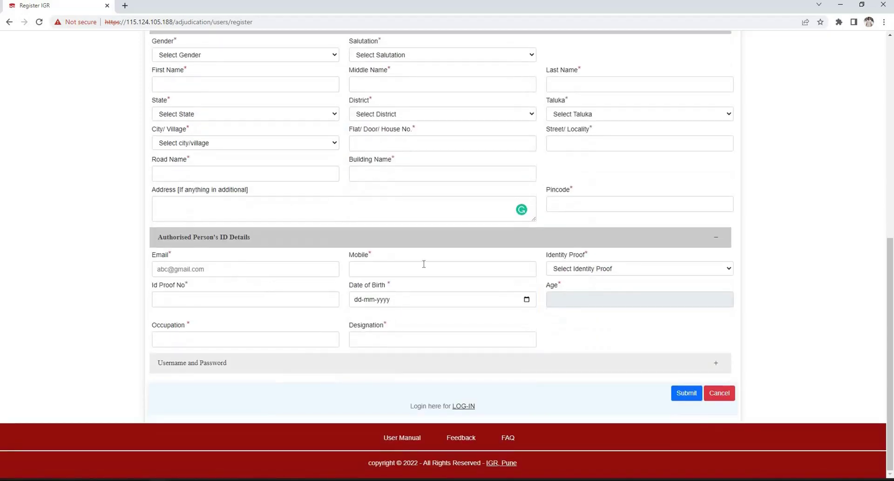
pyautogui.click(235, 303)
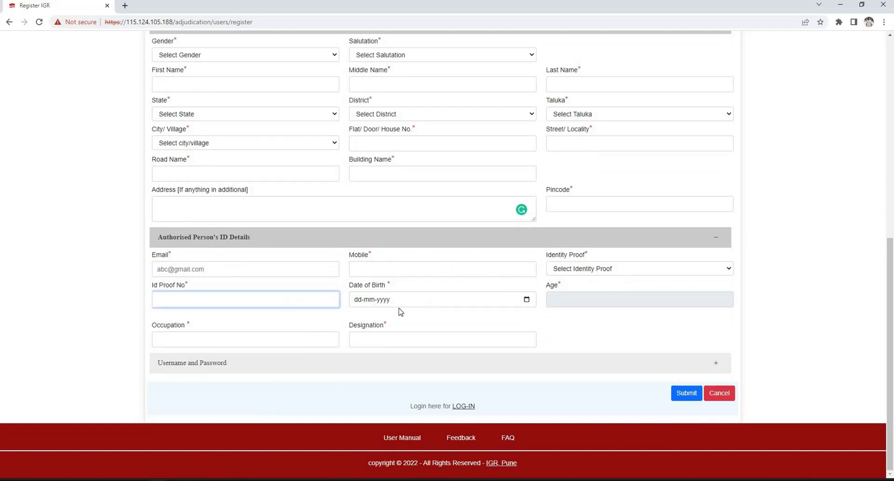
pyautogui.click(337, 339)
pyautogui.press('Tab')
# Expand Username and Password, then change Entity to Organization with POA
pyautogui.click(298, 363)
pyautogui.scroll(-2, 206, 292)
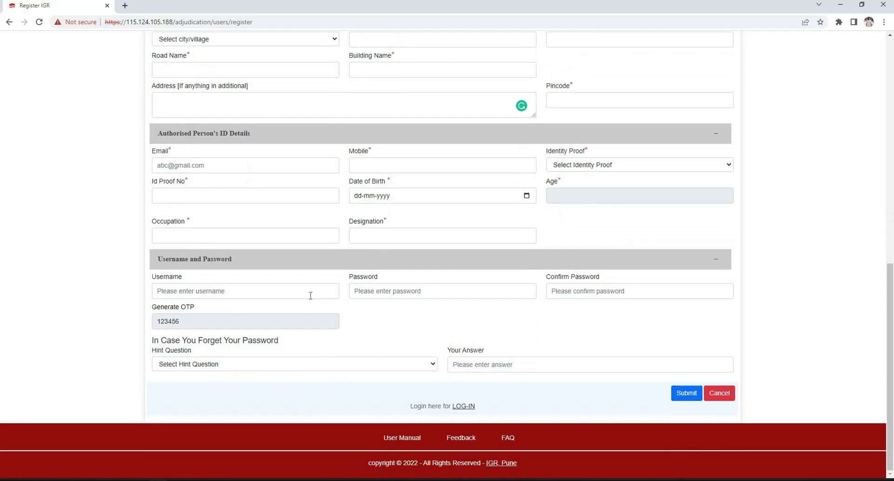
pyautogui.scroll(5, 310, 296)
pyautogui.click(412, 144)
pyautogui.click(411, 189)
# Set organization type to Pvt ltd Company and name it 'Avantika Developers'
pyautogui.click(276, 203)
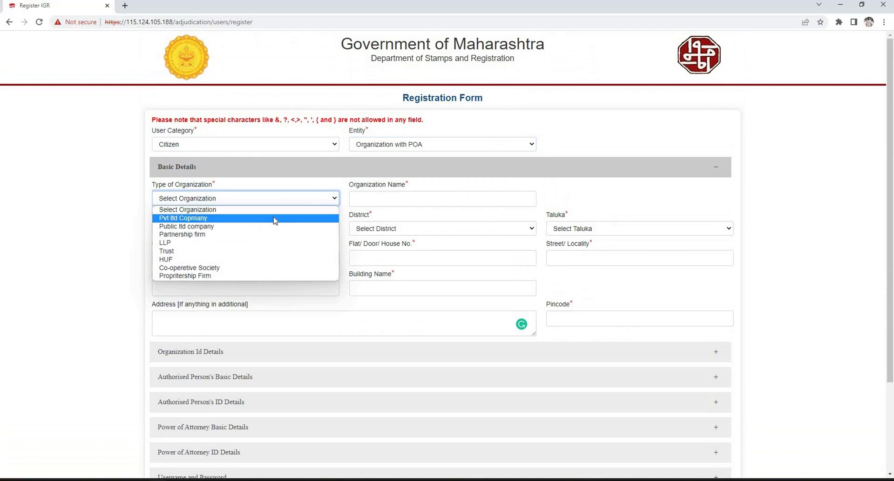
pyautogui.click(276, 218)
pyautogui.click(444, 204)
pyautogui.write('Avantika Devewlop')
pyautogui.press('BackSpace')
pyautogui.press('BackSpace')
pyautogui.press('BackSpace')
pyautogui.press('BackSpace')
pyautogui.write('lopers')
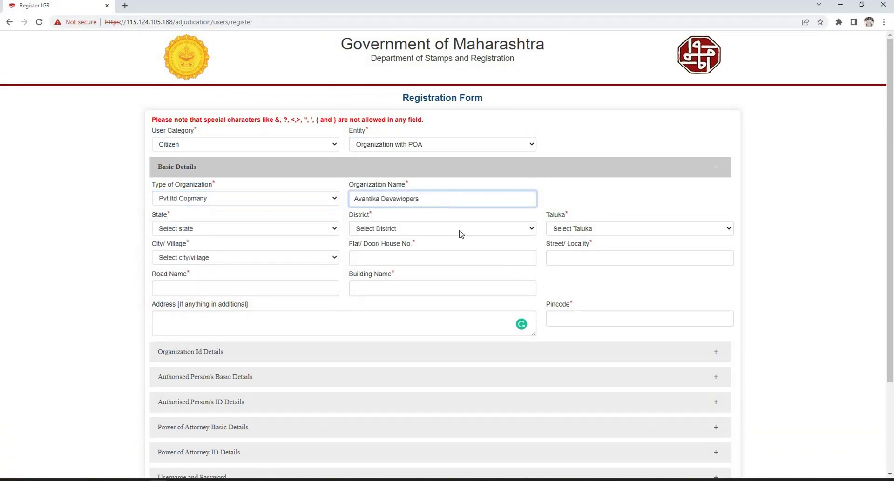
# Choose state Maharashtra, district Amravati, taluka अमरावती and city/village मौजा : राजापेठ
pyautogui.click(220, 230)
pyautogui.press('Return')
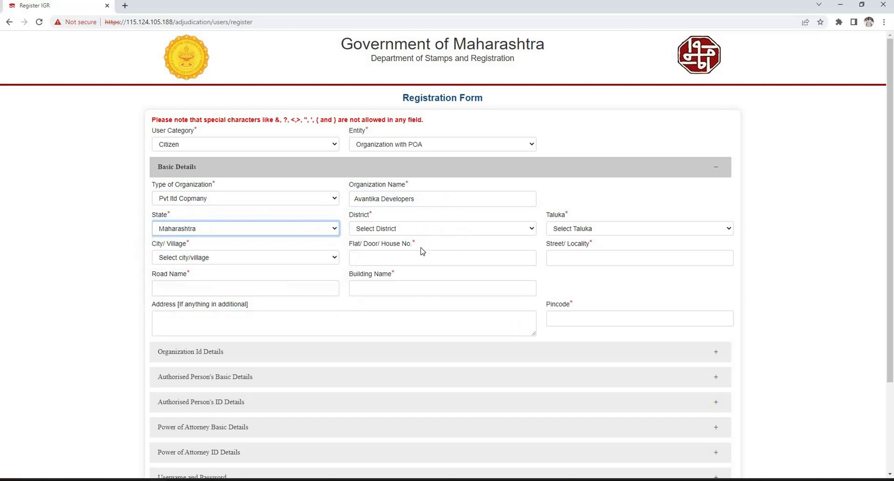
pyautogui.press('Tab')
pyautogui.hotkey('alt', 'Down')
pyautogui.press('Down')
pyautogui.press('Down')
pyautogui.press('Down')
pyautogui.press('Return')
pyautogui.press('Tab')
pyautogui.hotkey('alt', 'Down')
pyautogui.press('Down')
pyautogui.press('Down')
pyautogui.press('Down')
pyautogui.press('Down')
pyautogui.press('Down')
pyautogui.press('Down')
pyautogui.press('Down')
pyautogui.press('Down')
pyautogui.press('Down')
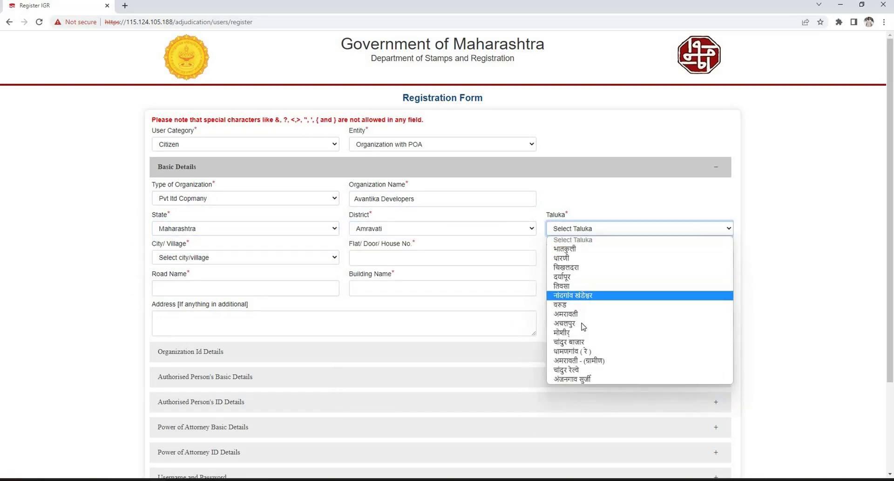
pyautogui.press('Return')
pyautogui.press('Tab')
pyautogui.hotkey('alt', 'Down')
pyautogui.press('Down')
pyautogui.press('Down')
pyautogui.press('Down')
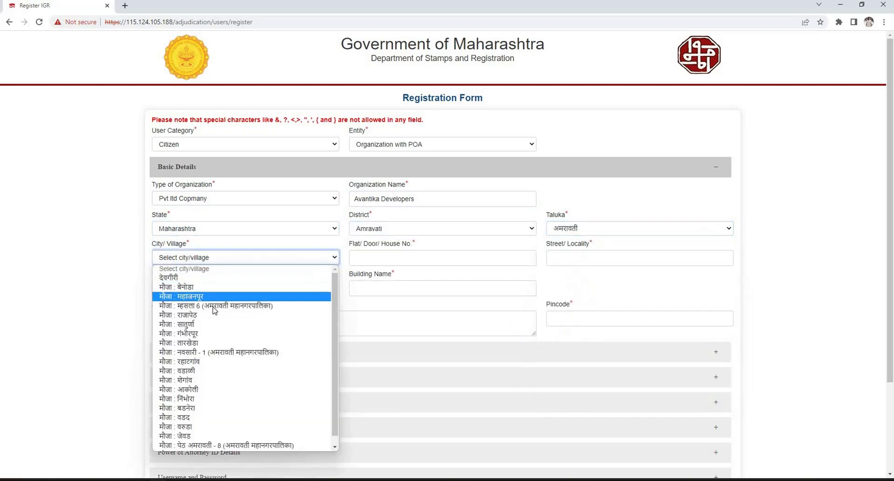
pyautogui.press('Down')
pyautogui.press('Down')
pyautogui.press('Return')
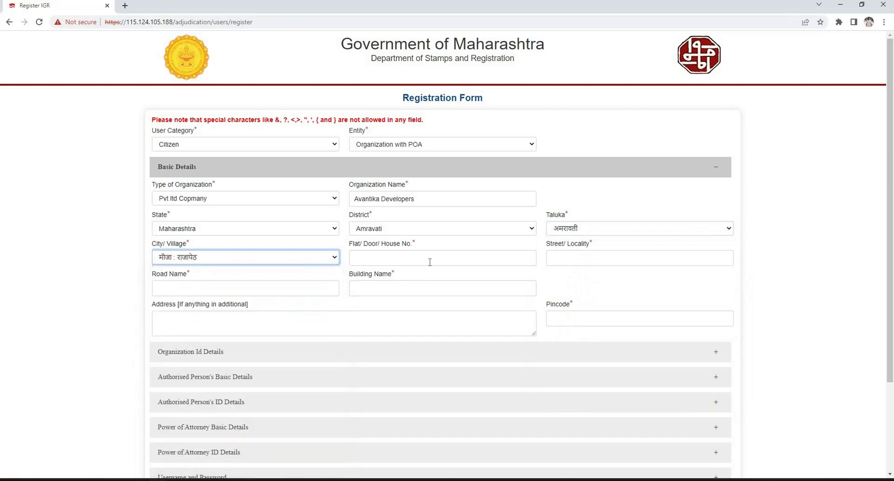
pyautogui.click(430, 262)
pyautogui.click(573, 263)
pyautogui.click(184, 292)
pyautogui.write('LLB Road')
pyautogui.click(401, 289)
# Add 'Near Post Office' as additional address and pincode 411014
pyautogui.click(272, 323)
pyautogui.write('Near Post Office')
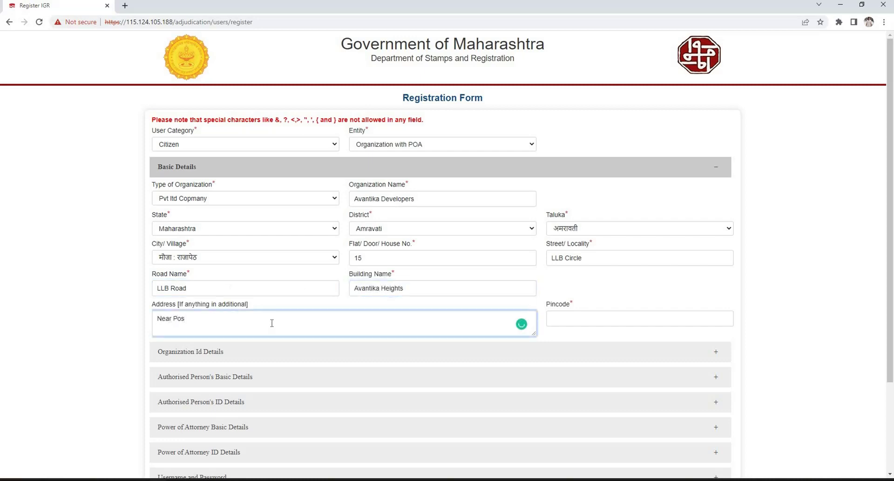
pyautogui.click(606, 320)
pyautogui.write('411014')
pyautogui.scroll(-3, 307, 279)
# Enter the organisation's contact e-mail and mobile number in Organization Id Details
pyautogui.click(288, 239)
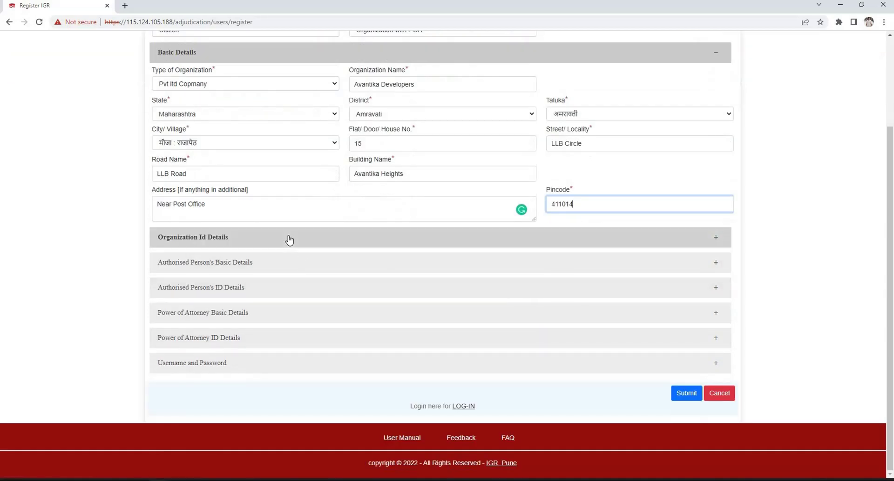
pyautogui.click(205, 236)
pyautogui.click(367, 238)
# Set the authorised person as Male, salutation Mr., and enter their first, middle and last name
pyautogui.click(247, 295)
pyautogui.scroll(-2, 228, 206)
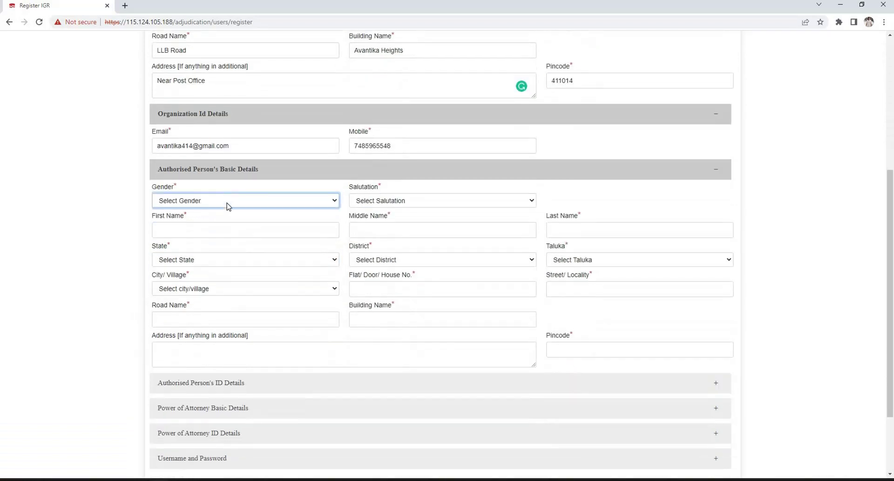
pyautogui.click(227, 201)
pyautogui.press('Return')
pyautogui.click(391, 203)
pyautogui.press('Return')
pyautogui.click(257, 231)
pyautogui.click(366, 233)
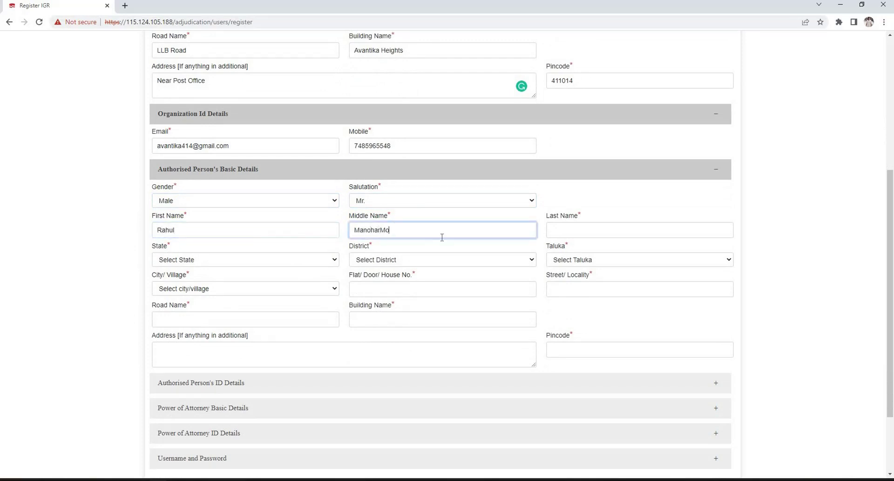
pyautogui.click(591, 223)
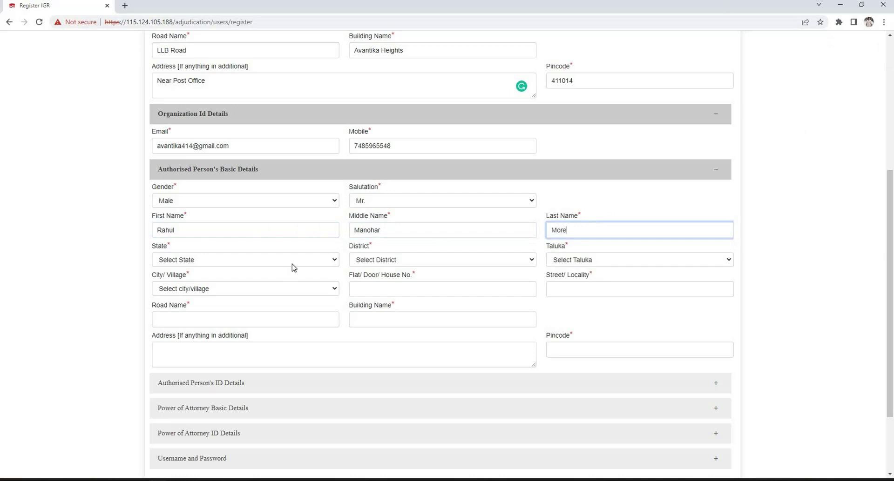
# Choose state Maharashtra, district Amravati, taluka अमरावती and village मौजा : राजापेठ for the authorised person
pyautogui.click(287, 265)
pyautogui.press('Return')
pyautogui.click(442, 260)
pyautogui.click(466, 296)
pyautogui.click(654, 260)
pyautogui.click(586, 343)
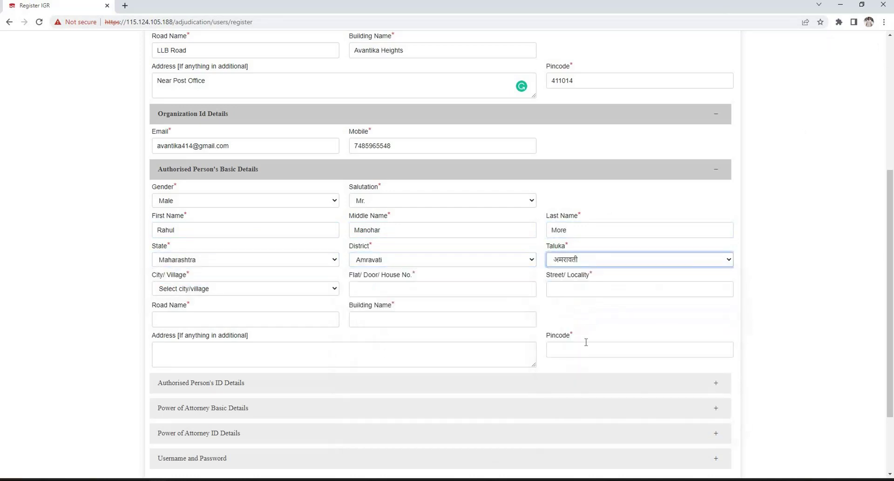
pyautogui.click(254, 288)
pyautogui.press('Return')
# Fill the authorised person's house number, locality, road, building, additional address line and pincode
pyautogui.click(433, 291)
pyautogui.click(645, 284)
pyautogui.click(262, 318)
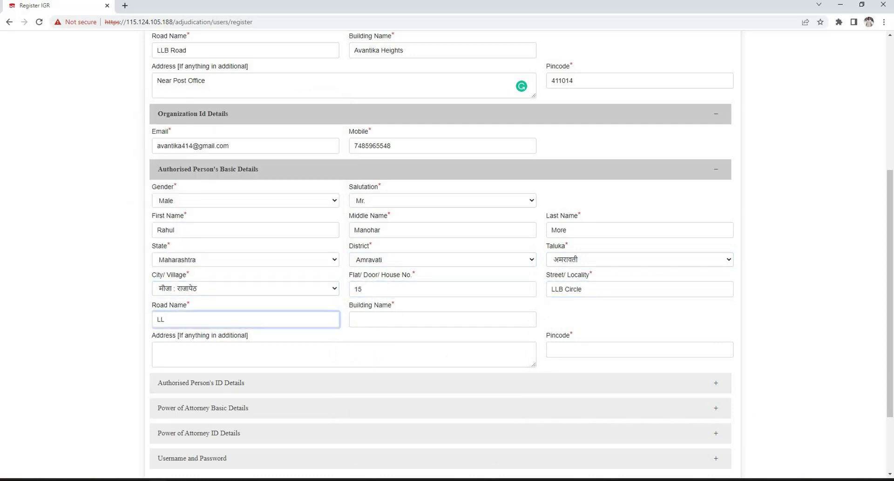
pyautogui.write('LLB Road')
pyautogui.click(394, 322)
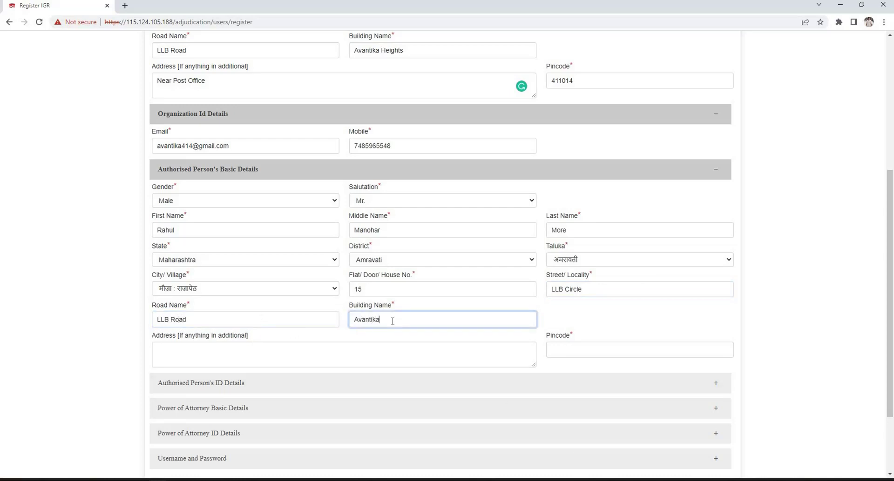
pyautogui.click(259, 346)
pyautogui.write('Near Post Office')
pyautogui.click(615, 351)
pyautogui.write('411014')
pyautogui.scroll(-2, 297, 284)
pyautogui.click(301, 285)
# Enter the authorised person's e-mail and mobile number in their ID details
pyautogui.scroll(-2, 266, 226)
pyautogui.click(210, 221)
pyautogui.click(437, 219)
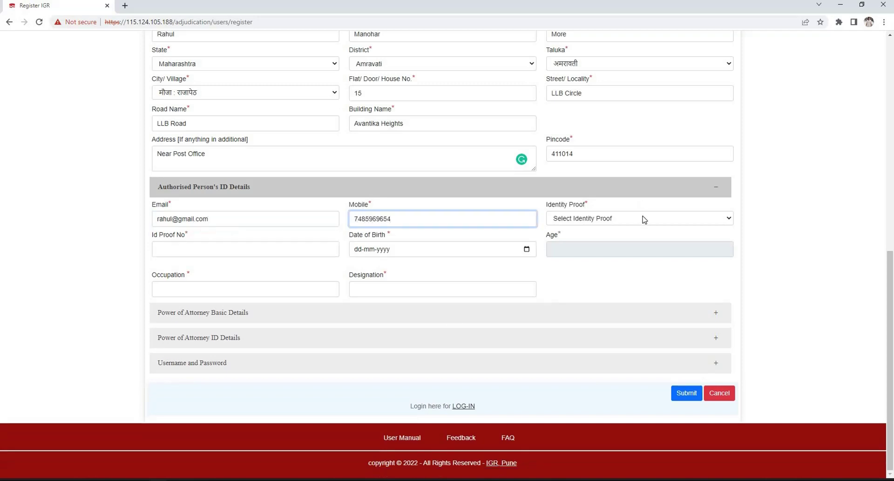
# Choose PAN as identity proof, enter the PAN number, birth date, occupation Service and designation MD
pyautogui.click(642, 219)
pyautogui.click(631, 238)
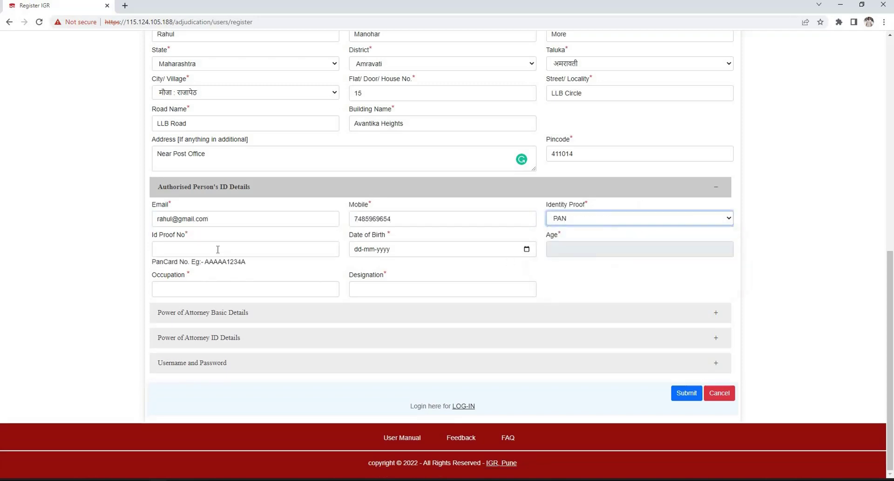
pyautogui.click(218, 250)
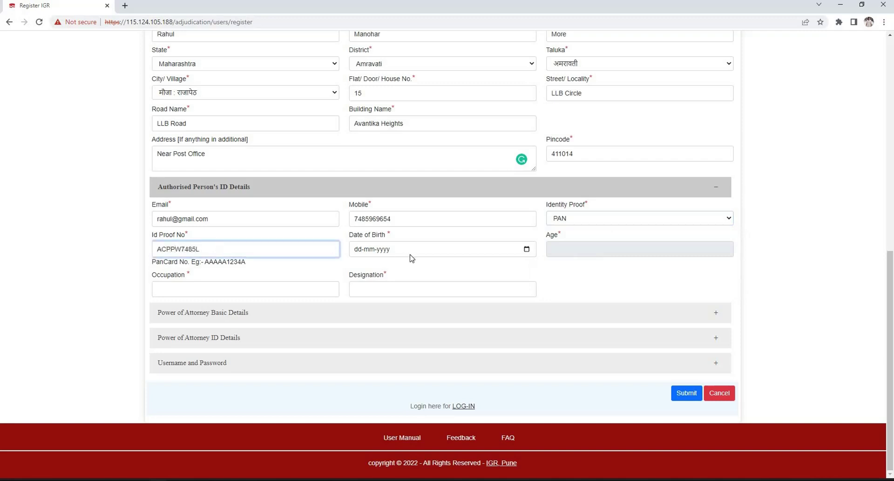
pyautogui.click(360, 253)
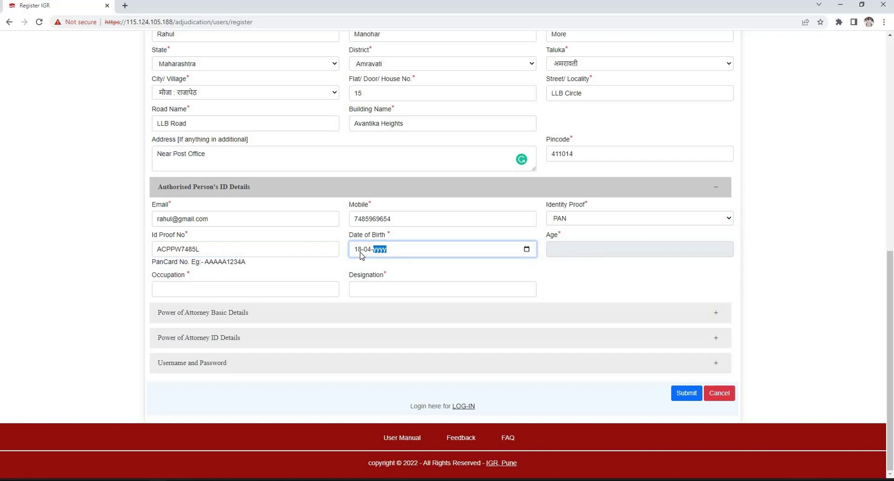
pyautogui.click(277, 295)
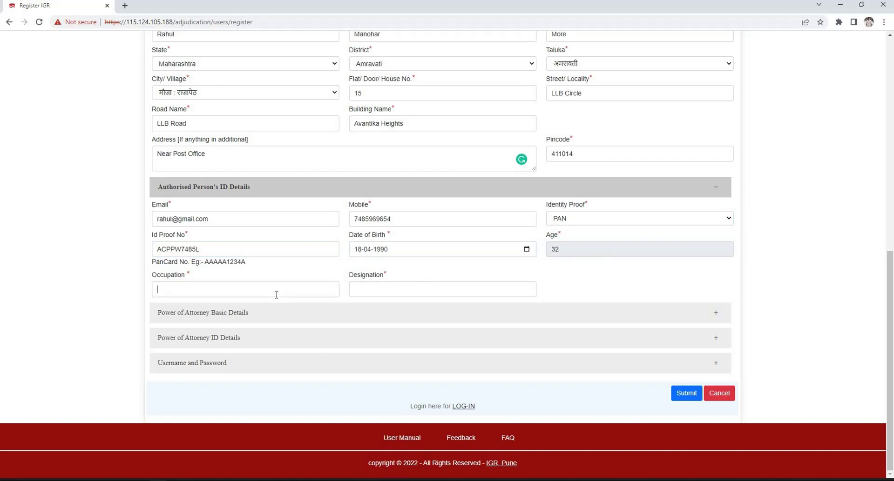
pyautogui.write('Service')
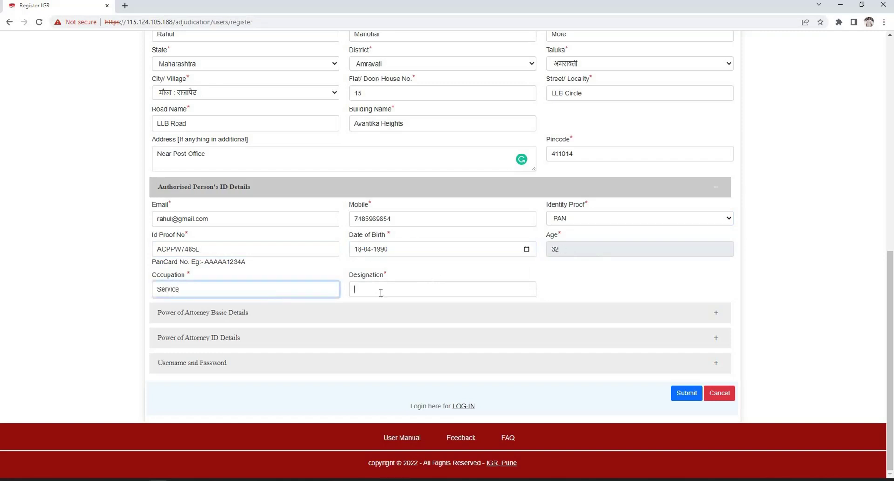
pyautogui.write('MD')
pyautogui.click(229, 311)
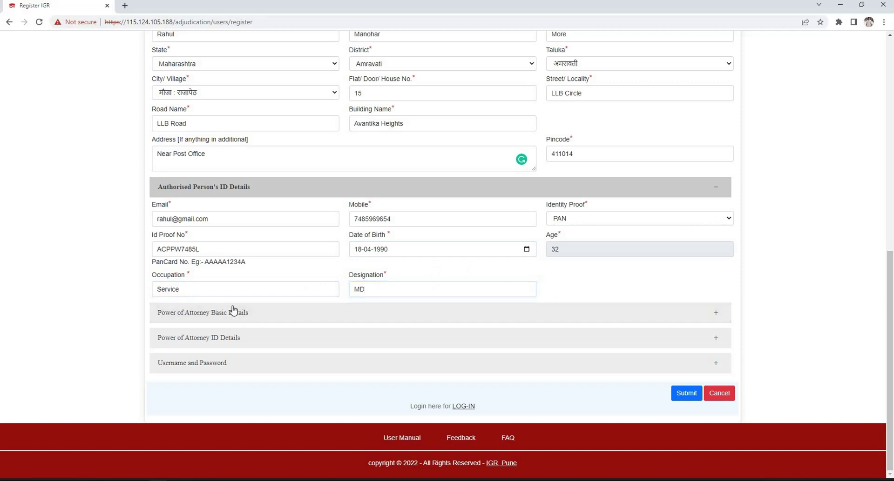
# Set the attorney as Male with salutation Mr. and enter their first, middle and last name
pyautogui.click(291, 318)
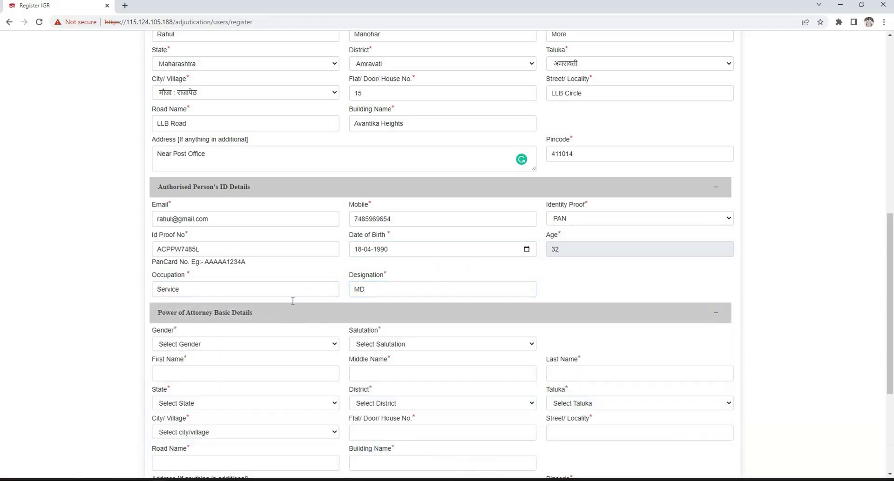
pyautogui.scroll(-4, 274, 163)
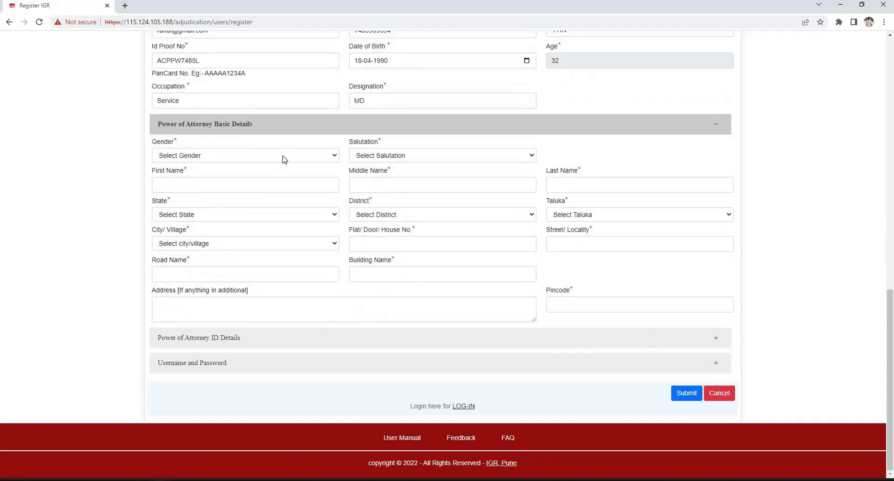
pyautogui.click(284, 156)
pyautogui.click(323, 174)
pyautogui.press('Tab')
pyautogui.hotkey('alt', 'Down')
pyautogui.press('Down')
pyautogui.press('Return')
pyautogui.click(244, 191)
pyautogui.click(382, 183)
pyautogui.click(584, 185)
# Choose state Maharashtra, district Amravati, taluka अमरावती and village मौजा : राजापेठ for the attorney
pyautogui.click(324, 215)
pyautogui.click(186, 232)
pyautogui.click(403, 215)
pyautogui.press('Down')
pyautogui.press('Down')
pyautogui.press('Down')
pyautogui.press('Return')
pyautogui.click(622, 215)
pyautogui.click(606, 273)
pyautogui.click(269, 244)
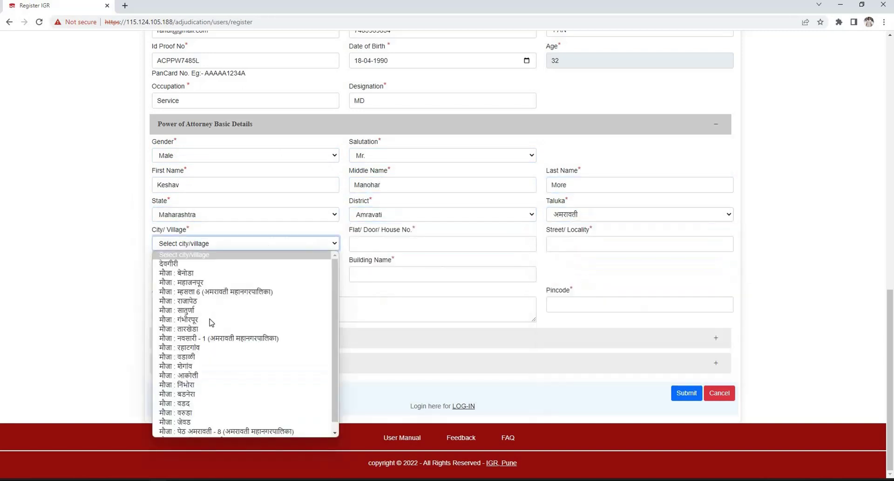
pyautogui.click(186, 302)
# Fill the attorney's house number, locality, road, building name, additional address line and pincode
pyautogui.click(397, 244)
pyautogui.click(586, 244)
pyautogui.click(187, 269)
pyautogui.write('LLB Roadd')
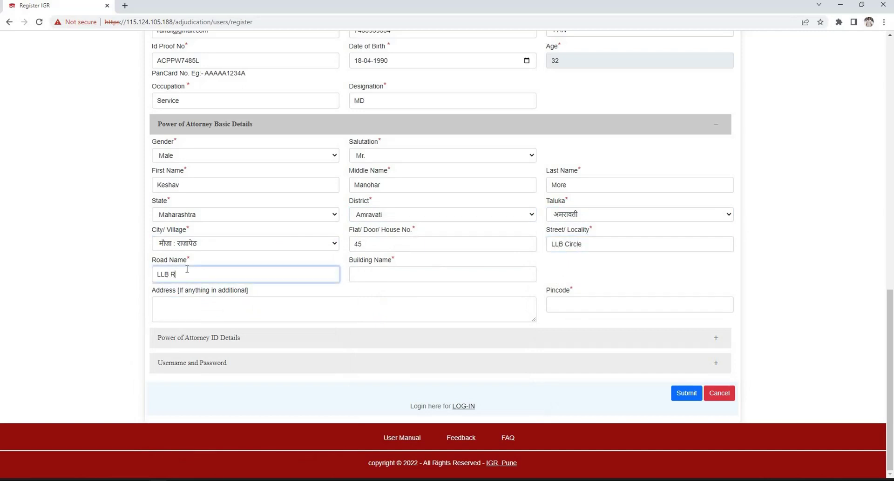
pyautogui.click(415, 275)
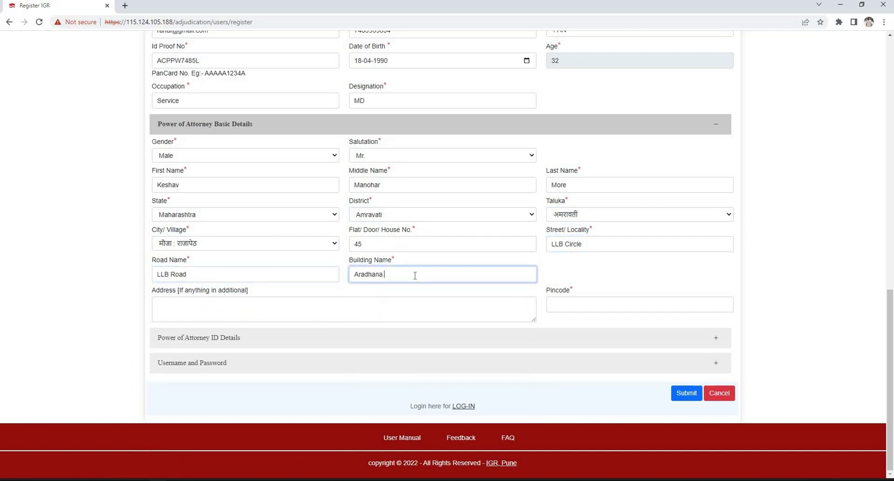
pyautogui.click(254, 313)
pyautogui.write('Near Post Office')
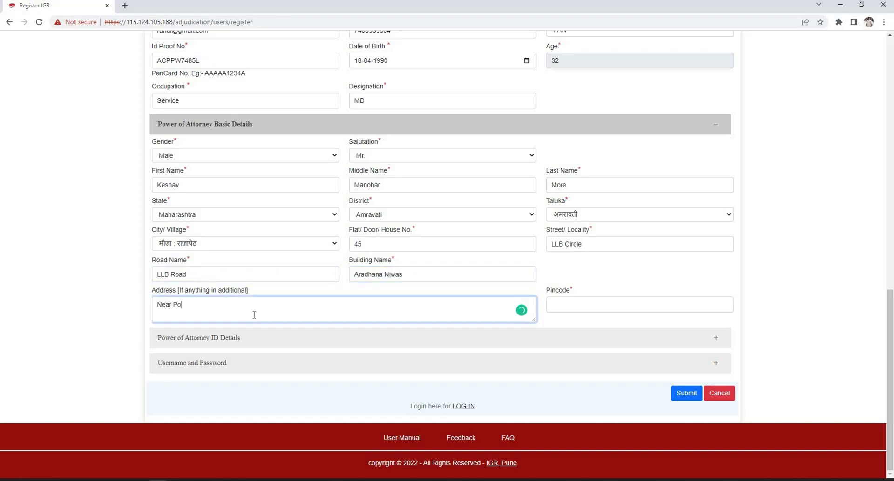
pyautogui.press('Tab')
pyautogui.write('444601')
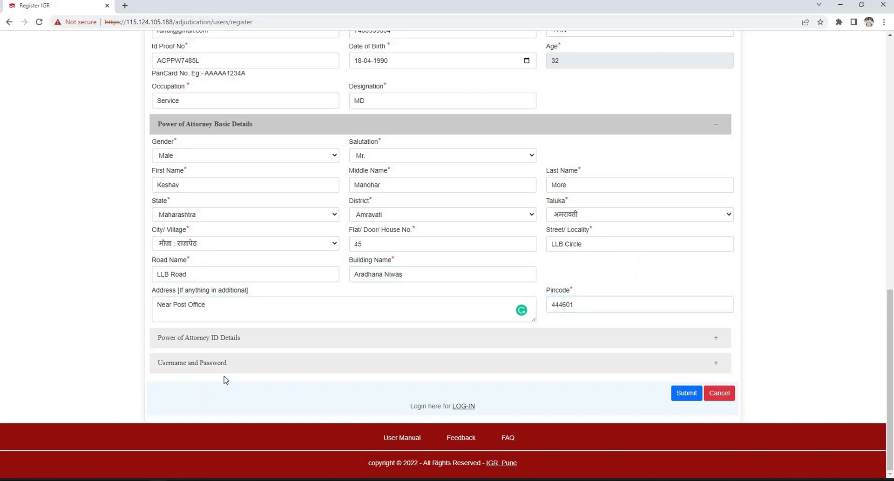
pyautogui.click(286, 339)
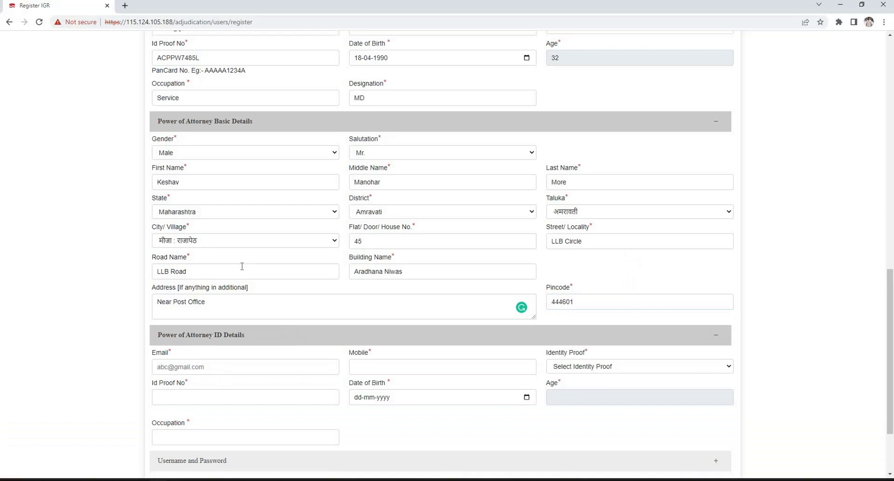
# Enter the attorney's e-mail and mobile number in Power of Attorney ID Details
pyautogui.scroll(-2, 241, 265)
pyautogui.click(242, 268)
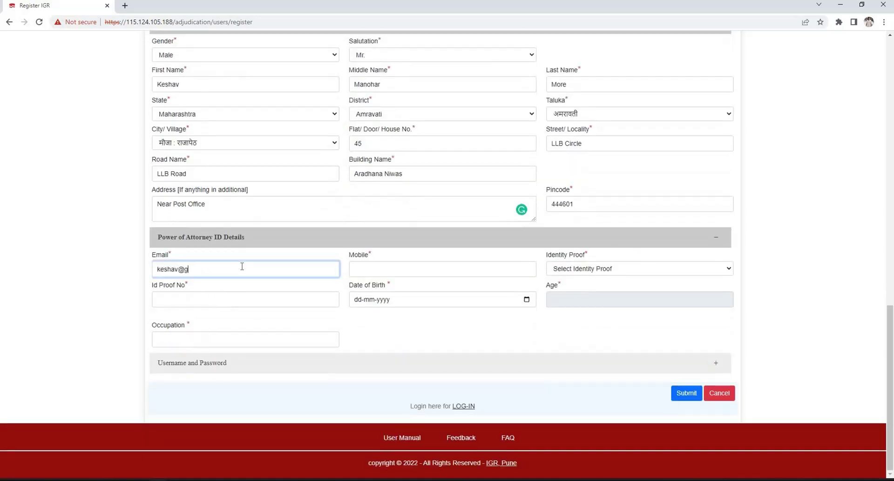
pyautogui.click(443, 276)
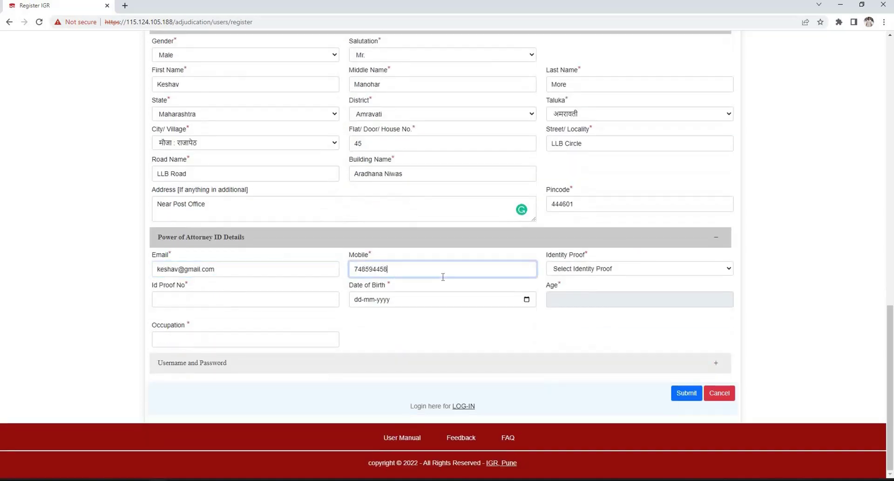
# Choose PAN as the attorney's identity proof and enter the PAN number and birth date
pyautogui.click(622, 269)
pyautogui.click(622, 294)
pyautogui.click(297, 294)
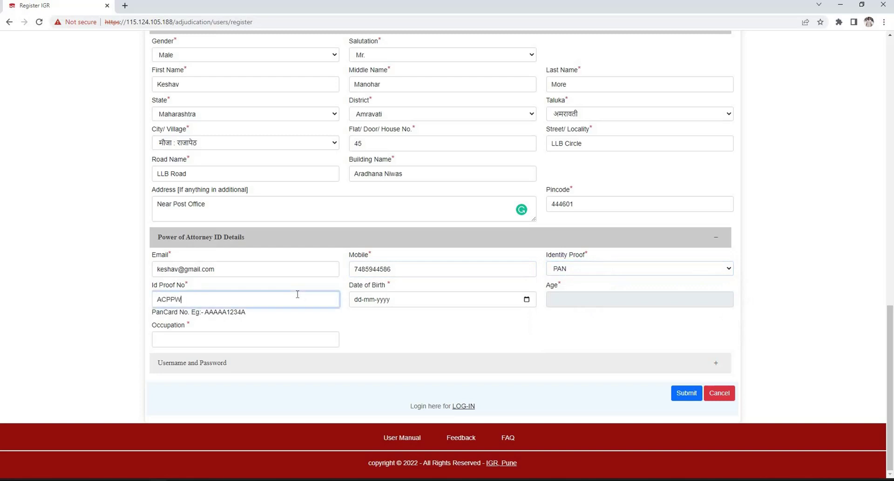
pyautogui.click(358, 301)
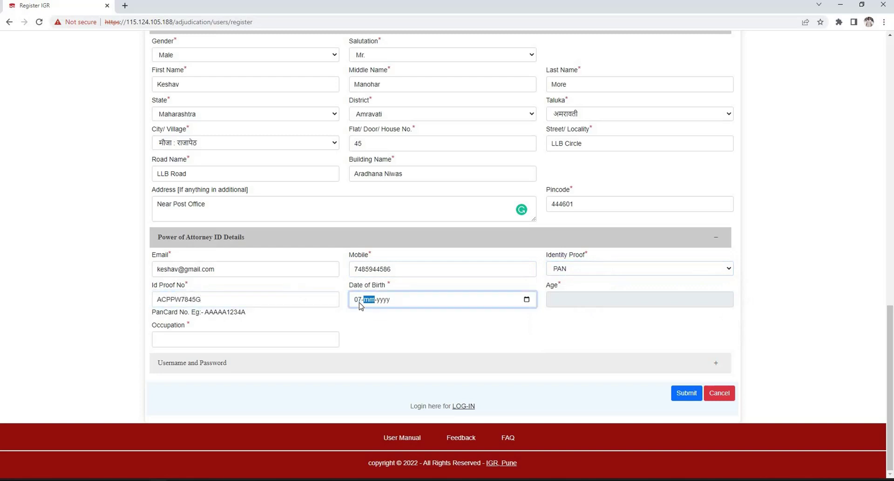
pyautogui.click(205, 339)
# Enter occupation Service, then set the account username, password and password confirmation
pyautogui.write('Service')
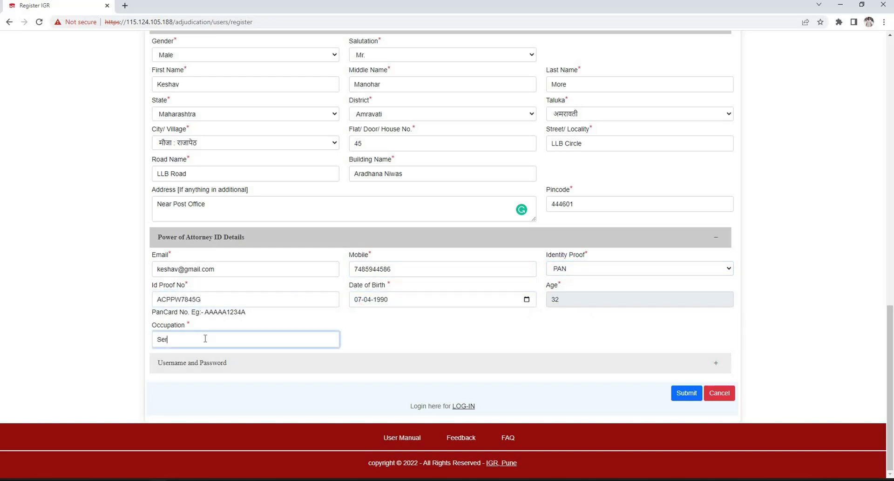
pyautogui.click(311, 365)
pyautogui.click(239, 288)
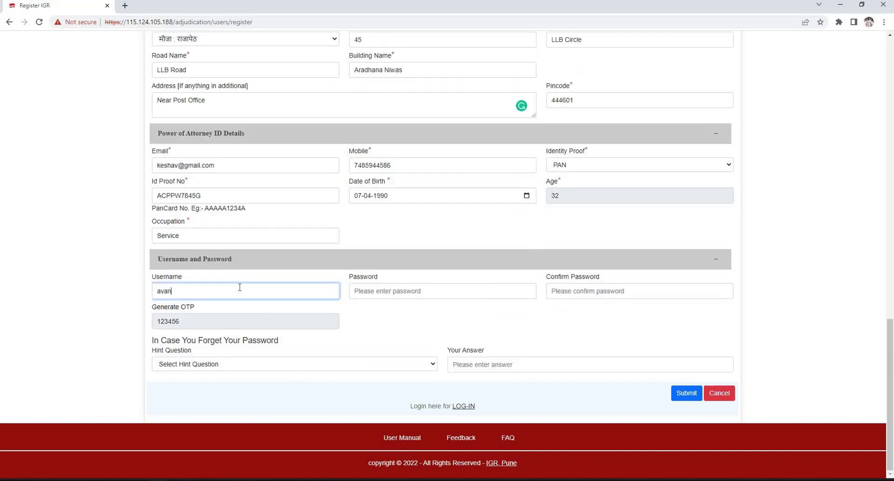
pyautogui.click(376, 291)
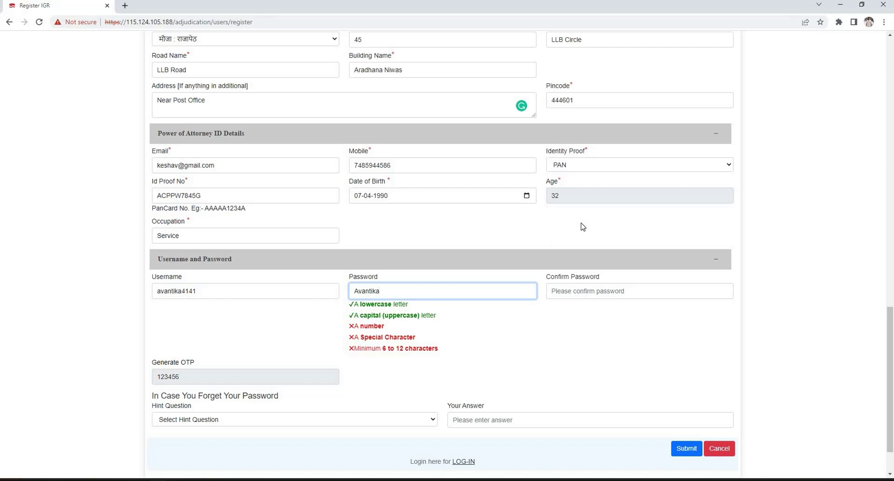
pyautogui.click(625, 293)
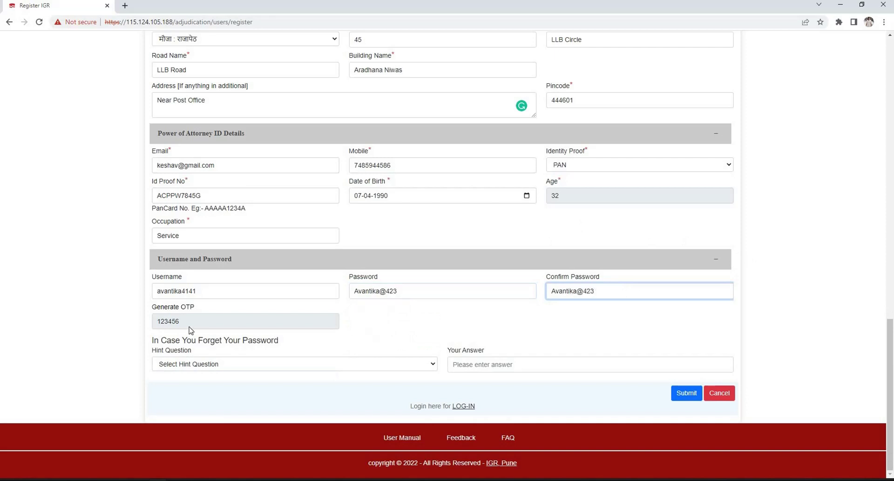
# Pick 'Which is your favorite color?' as hint question, answer it, and submit the registration
pyautogui.click(277, 367)
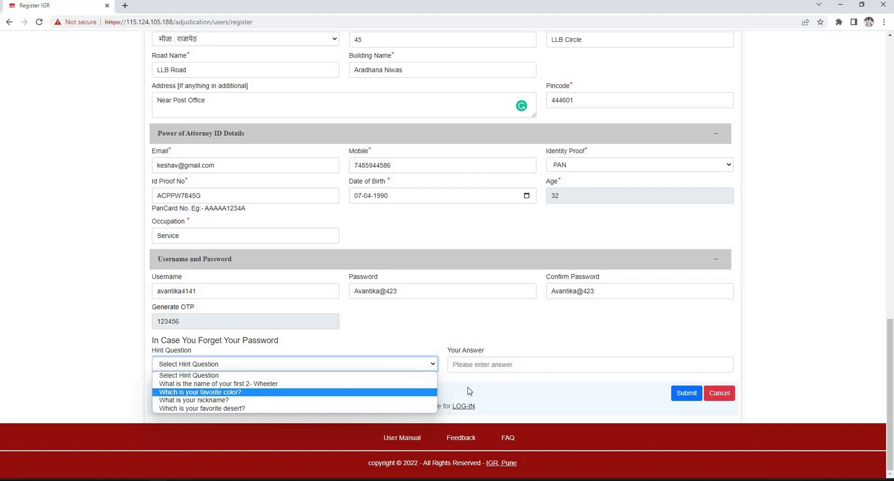
pyautogui.press('Return')
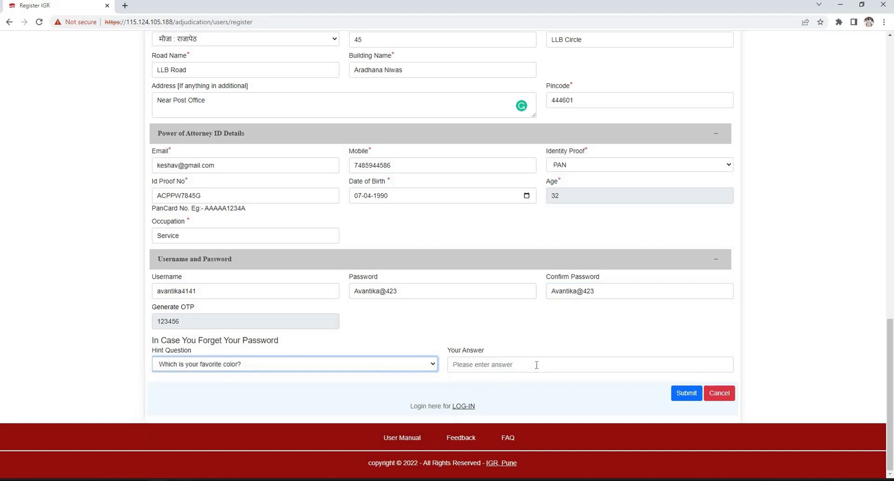
pyautogui.click(536, 365)
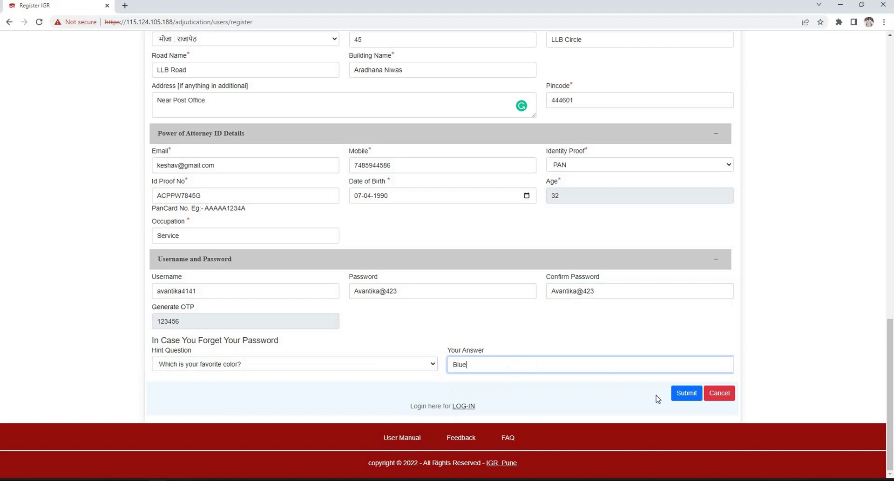
pyautogui.click(686, 395)
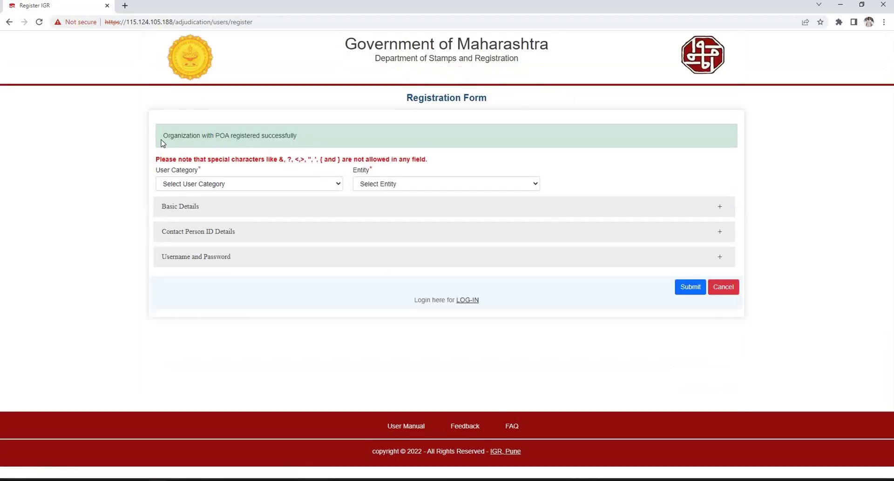
# Log in with the new account's username, password and the displayed captcha
pyautogui.tripleClick(162, 143)
pyautogui.click(467, 300)
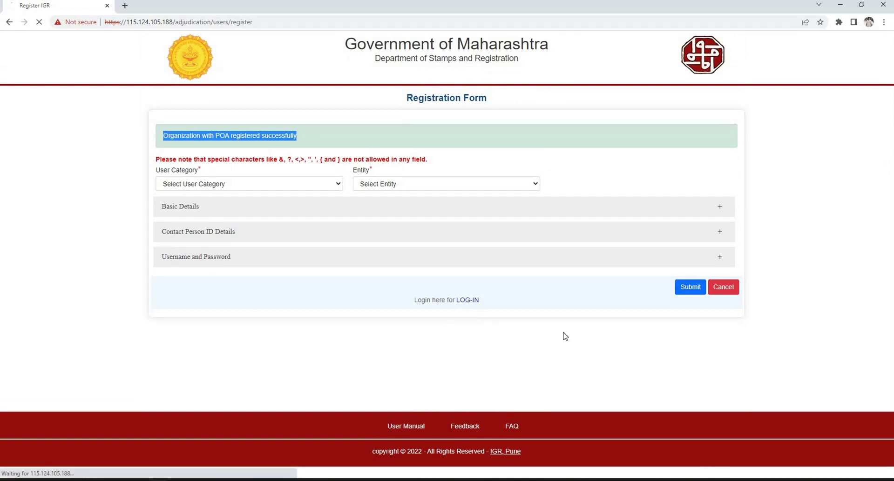
pyautogui.click(258, 148)
pyautogui.write('avantika4141')
pyautogui.click(265, 175)
pyautogui.write('a')
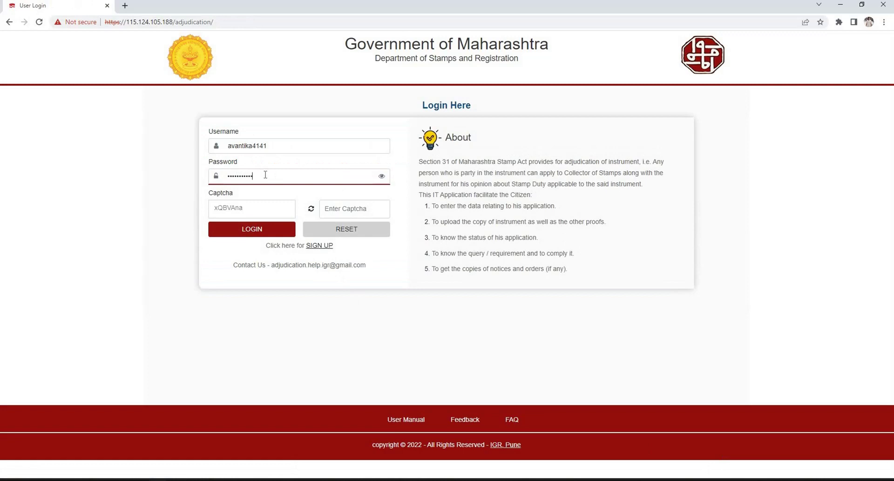
pyautogui.click(354, 208)
pyautogui.write('xQBVAna')
pyautogui.click(253, 229)
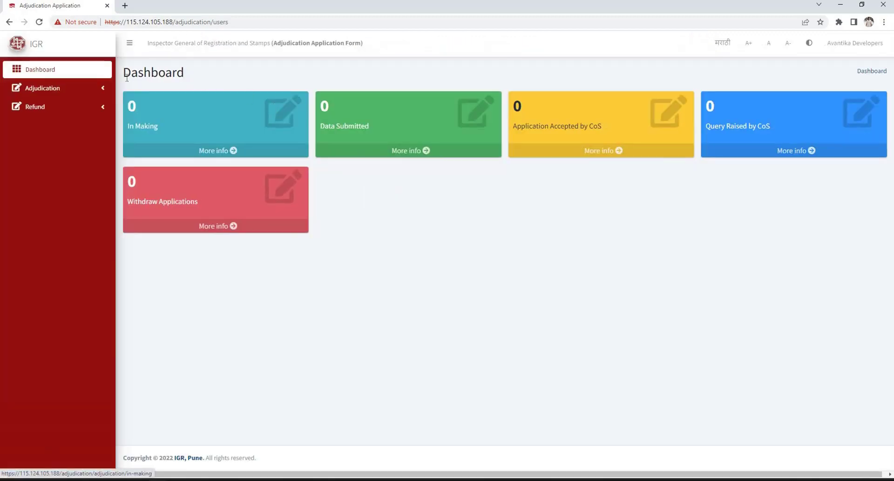
# Start a New Application from the Adjudication section of the sidebar
pyautogui.moveTo(184, 72); pyautogui.dragTo(124, 74)
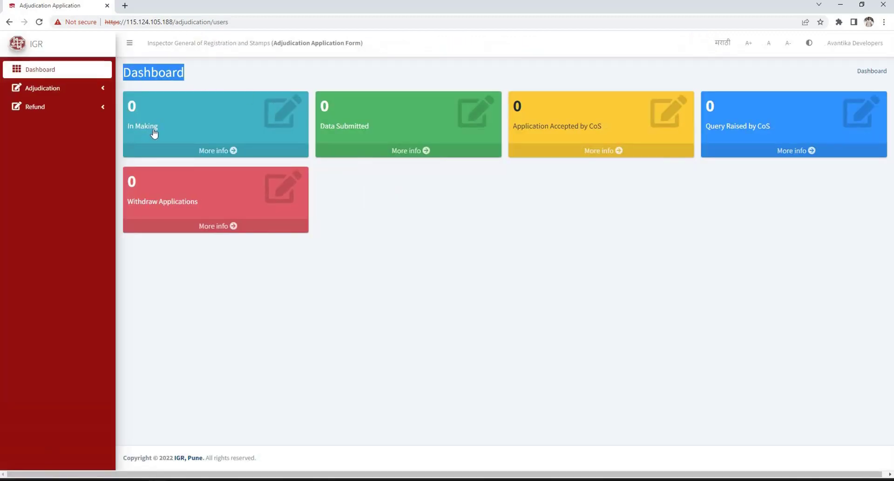
pyautogui.click(321, 136)
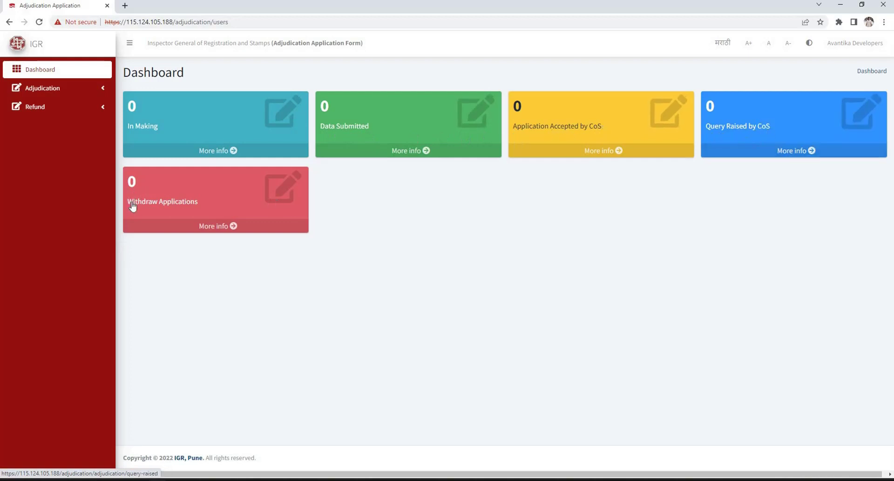
pyautogui.click(69, 97)
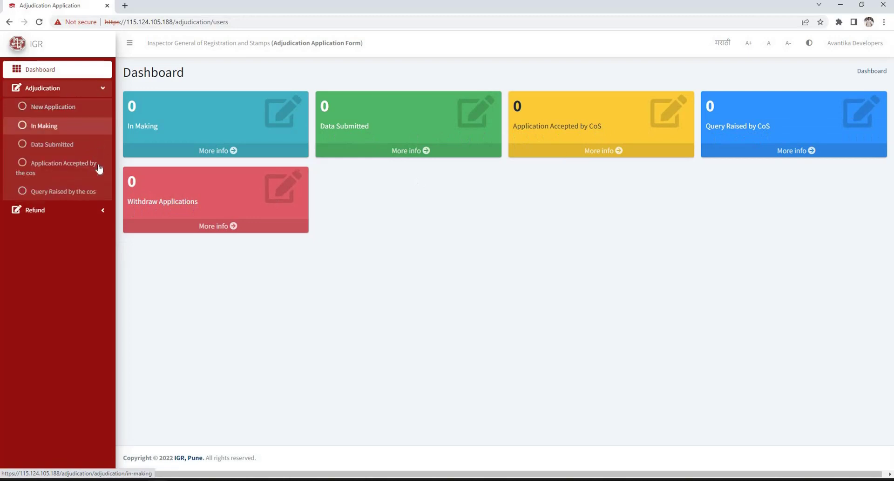
pyautogui.click(69, 214)
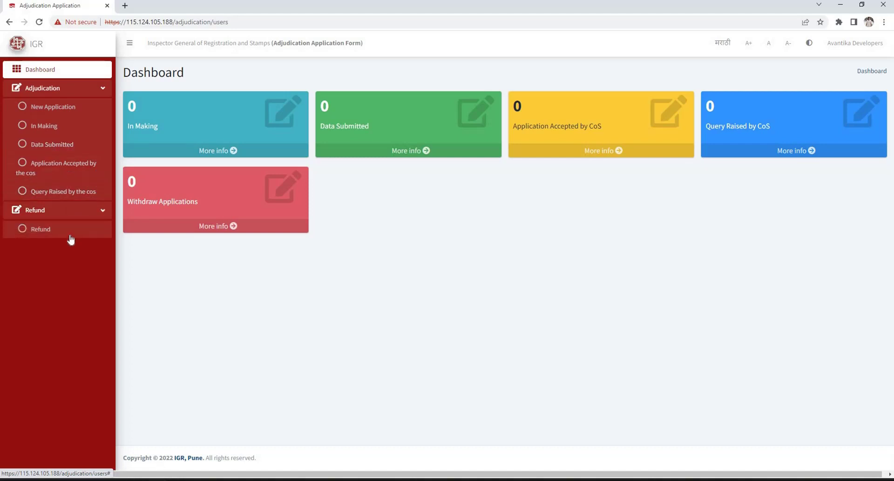
pyautogui.click(76, 112)
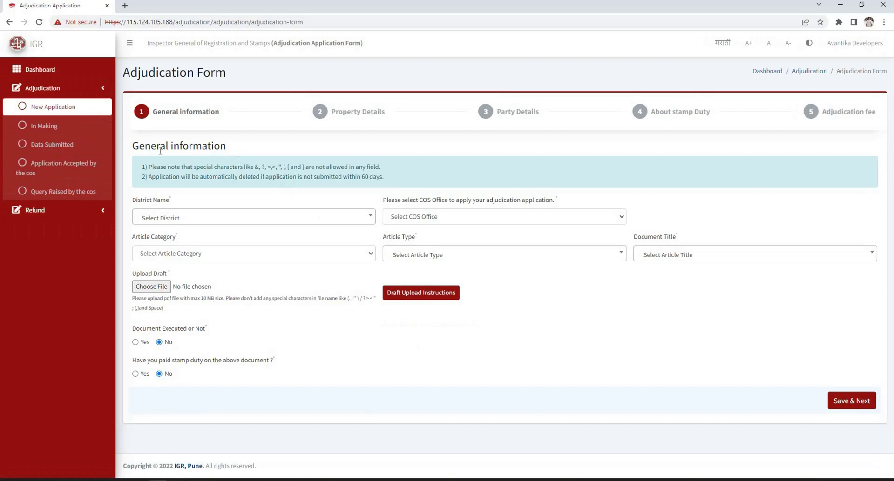
# Select district Amravati and the Testing CoS office
pyautogui.tripleClick(134, 147)
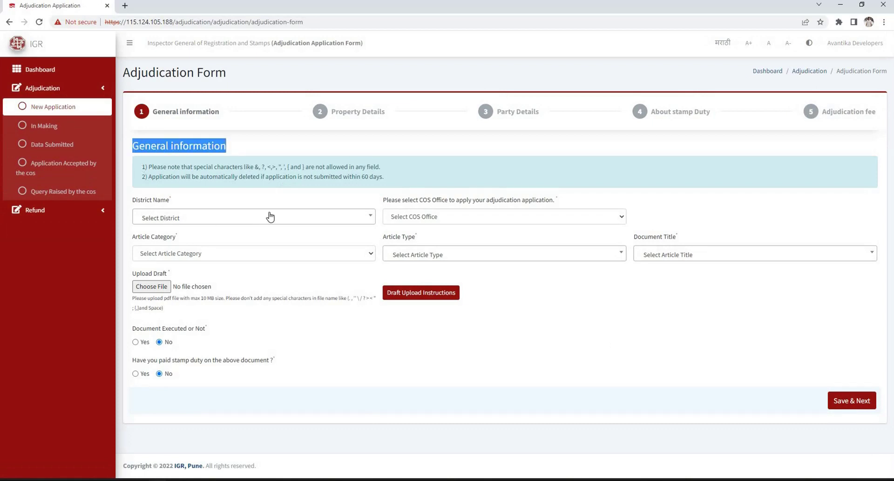
pyautogui.click(219, 217)
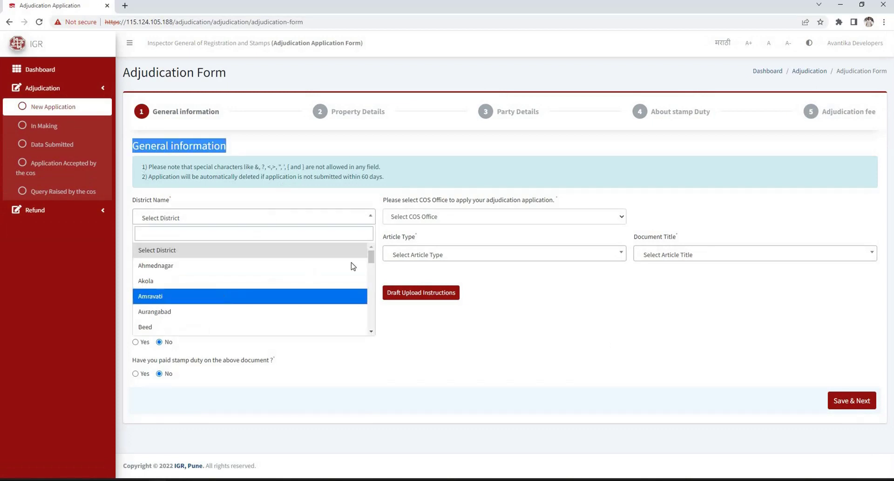
pyautogui.click(221, 296)
pyautogui.click(479, 217)
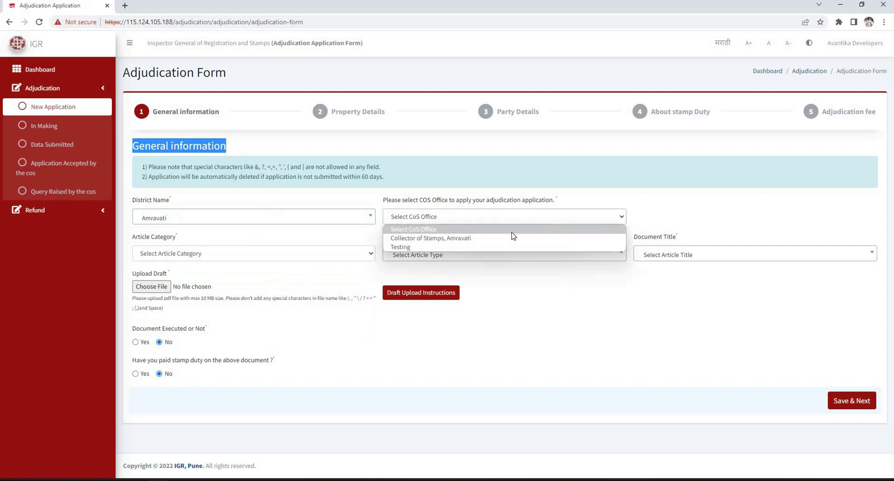
pyautogui.click(483, 247)
# Choose 'Related to transfer of immovable property', article type 34- Gift and the gift document title
pyautogui.click(247, 259)
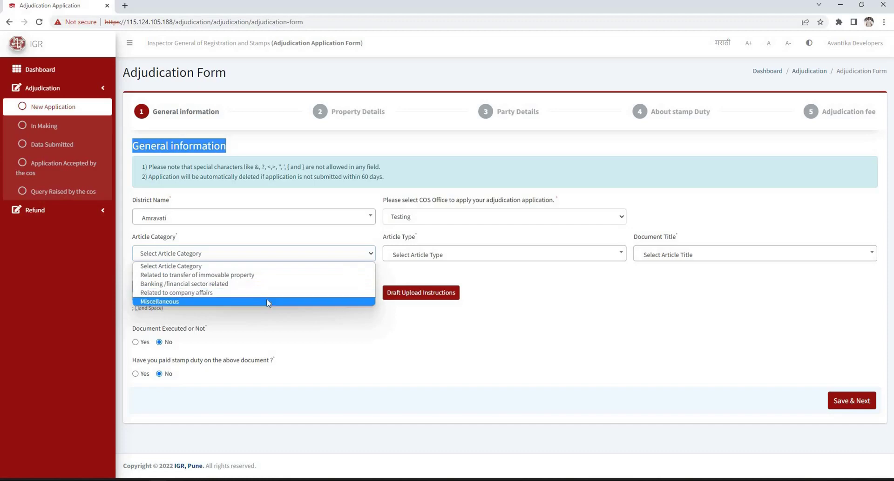
pyautogui.press('Up')
pyautogui.press('Up')
pyautogui.press('Up')
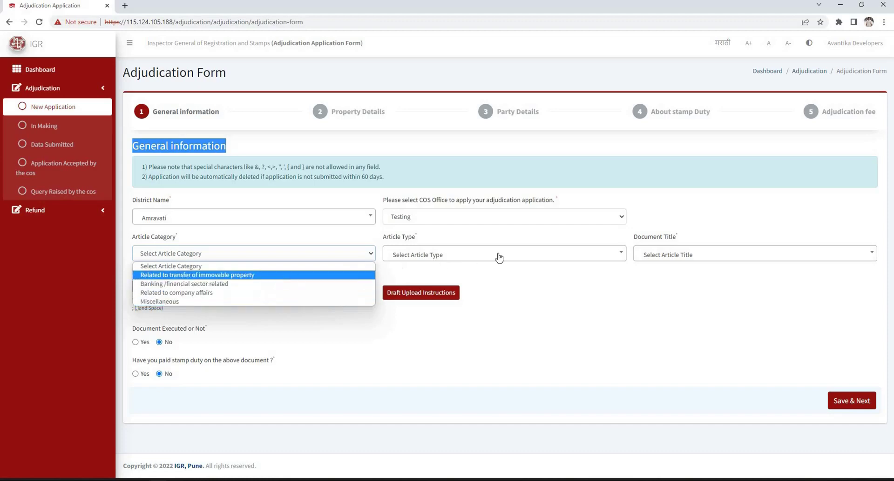
pyautogui.press('Return')
pyautogui.click(545, 259)
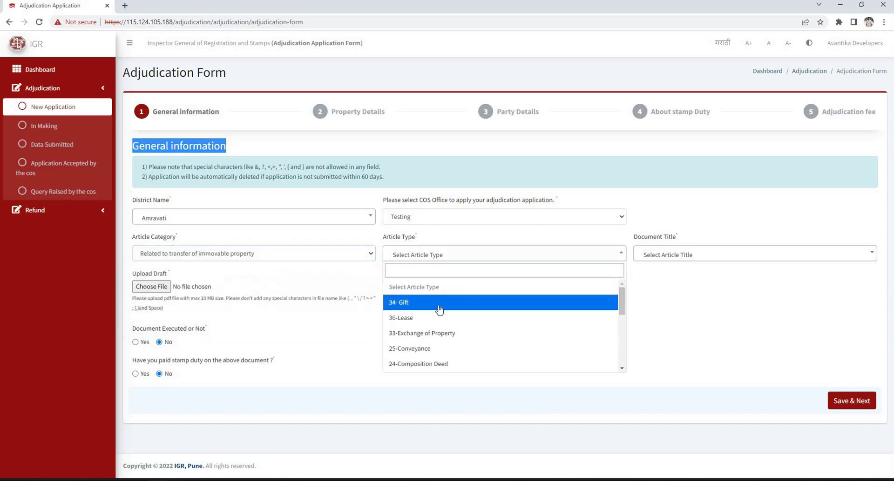
pyautogui.scroll(-5, 439, 309)
pyautogui.scroll(5, 439, 309)
pyautogui.click(722, 258)
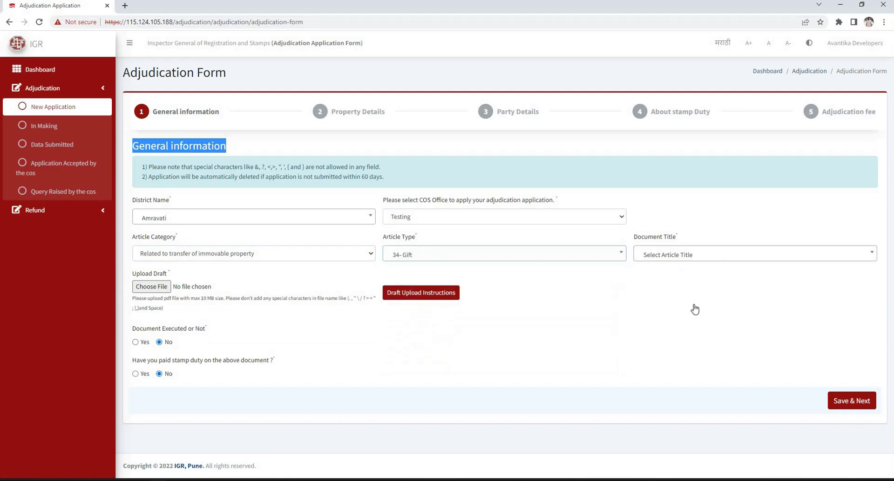
pyautogui.press('Return')
# Attach PMJB.pdf as the draft document and review the Draft Upload Instructions
pyautogui.click(162, 290)
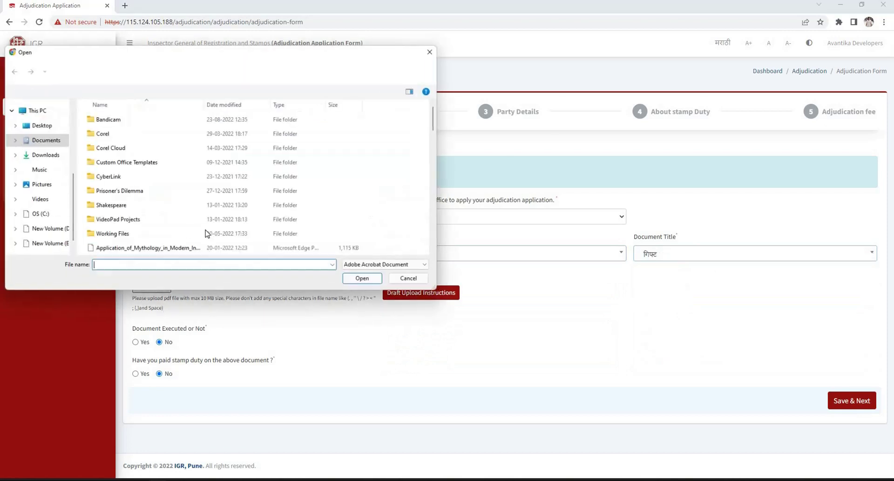
pyautogui.click(364, 280)
pyautogui.click(426, 292)
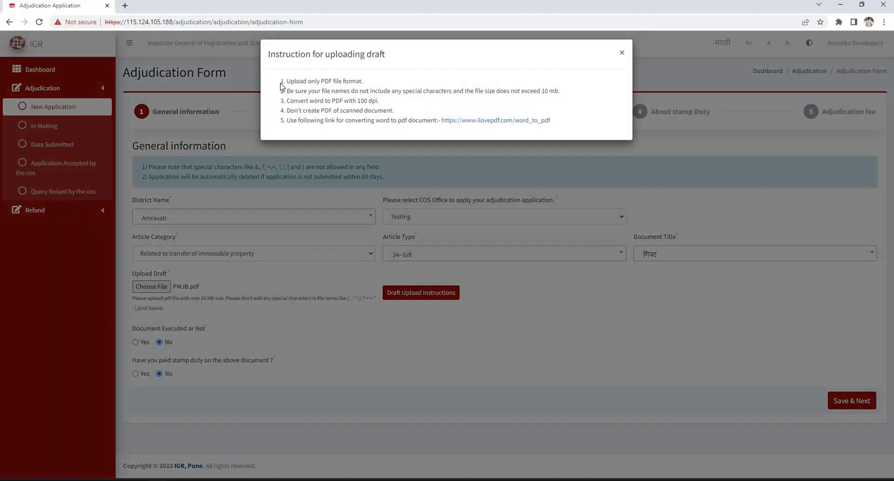
pyautogui.tripleClick(391, 70)
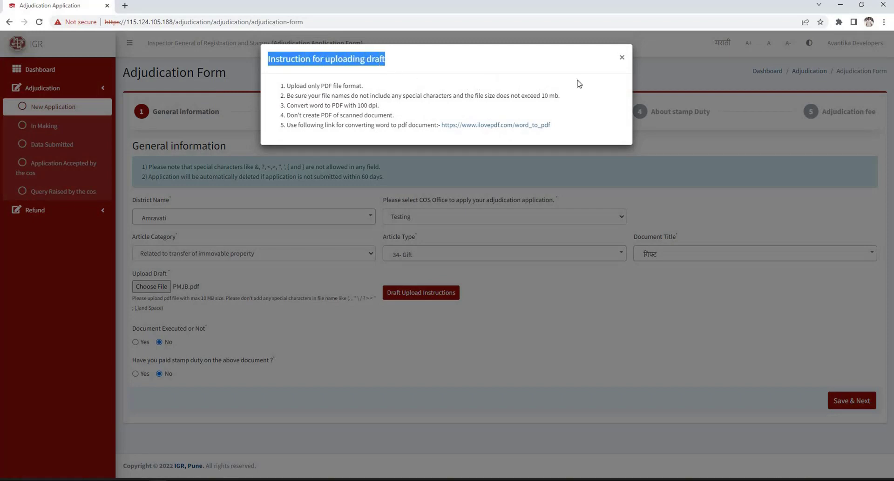
pyautogui.click(195, 325)
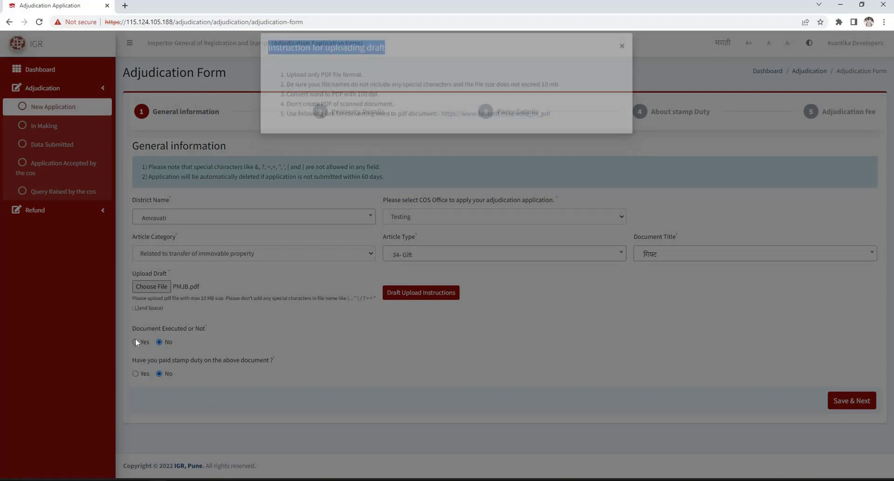
# Set Executed to No and Stamp Duty Paid to Yes
pyautogui.press('Left')
pyautogui.moveTo(383, 329); pyautogui.dragTo(481, 345)
pyautogui.click(410, 346)
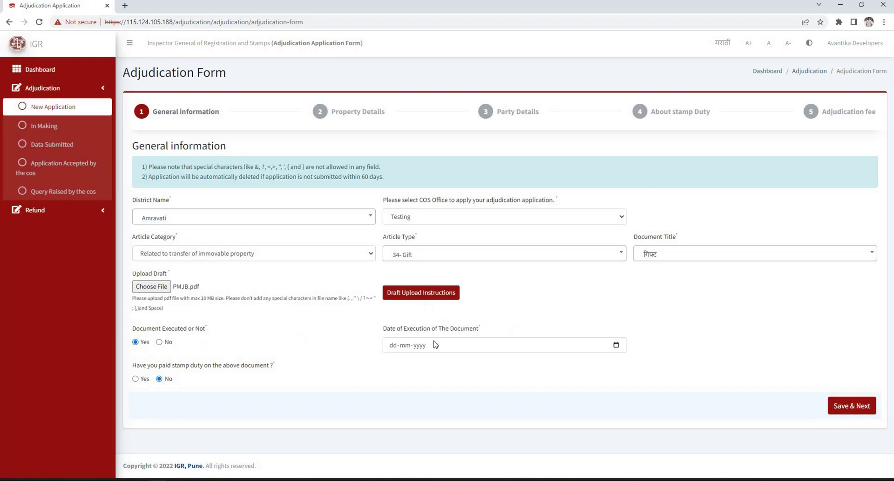
pyautogui.press('Right')
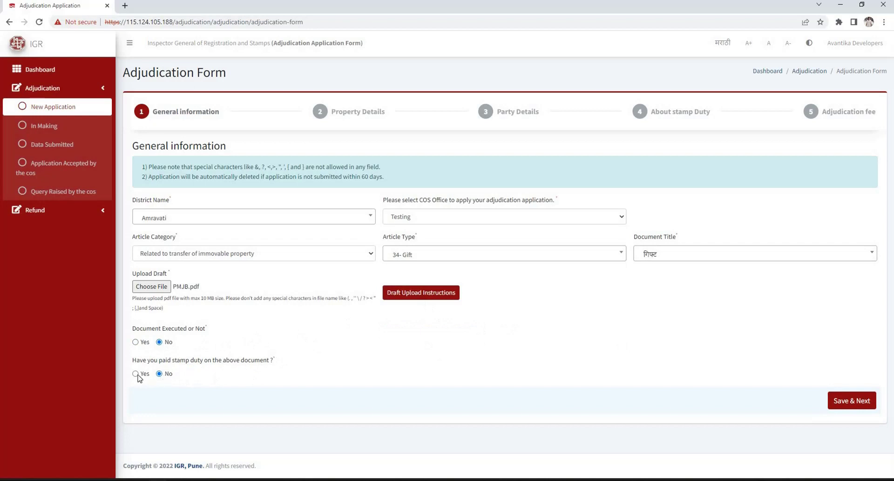
pyautogui.press('Left')
pyautogui.scroll(-1, 237, 397)
pyautogui.click(237, 398)
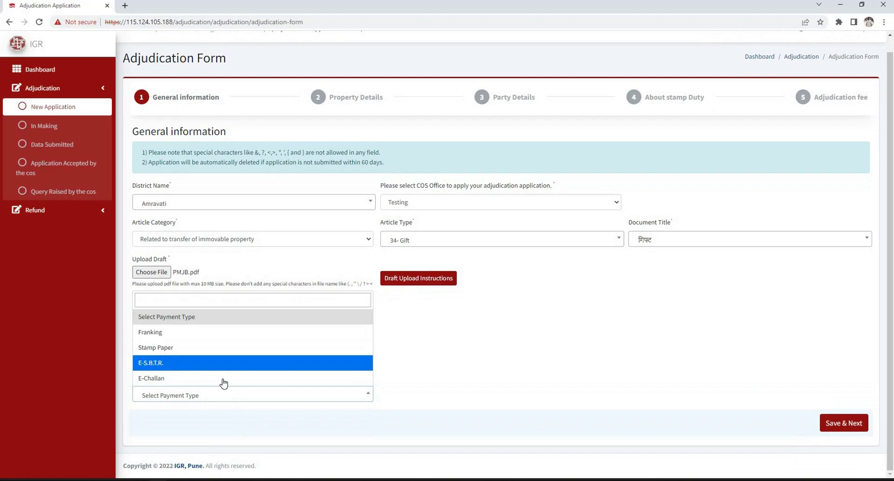
# Choose Franking as the payment type and review its M/C No, vendor, serial, date and amount fields
pyautogui.click(246, 332)
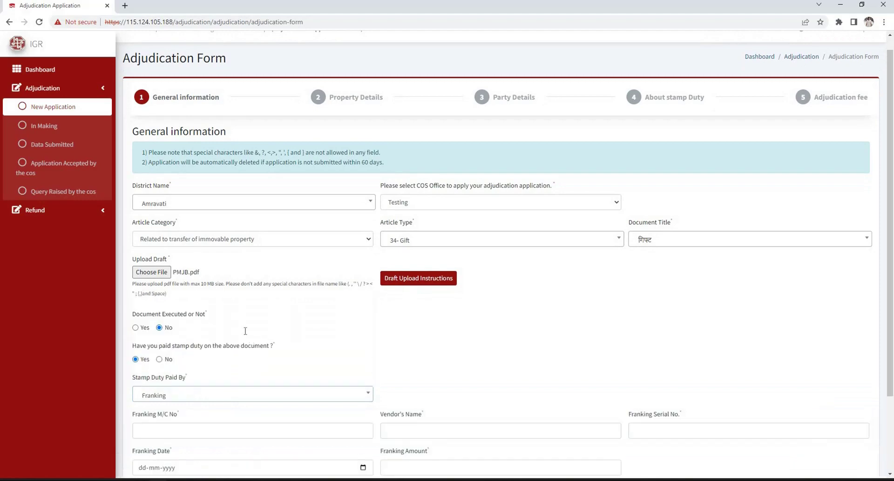
pyautogui.scroll(-2, 137, 327)
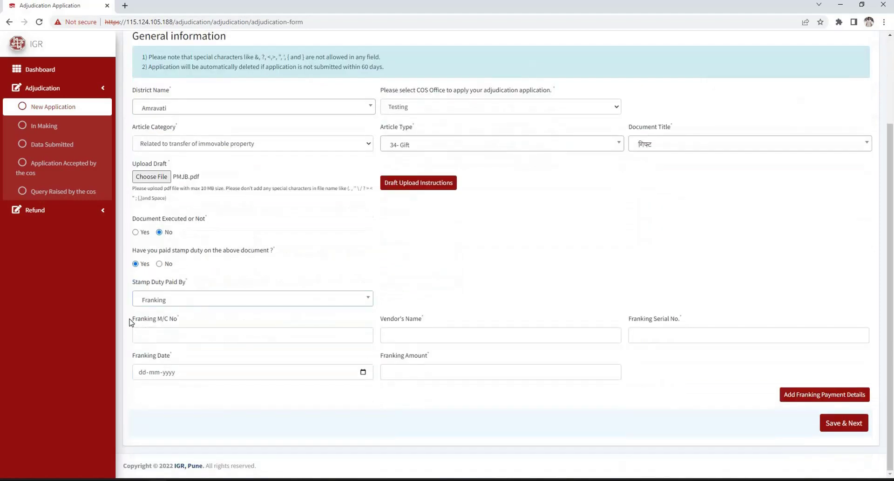
pyautogui.moveTo(219, 326); pyautogui.dragTo(384, 319)
pyautogui.moveTo(446, 322); pyautogui.dragTo(380, 319)
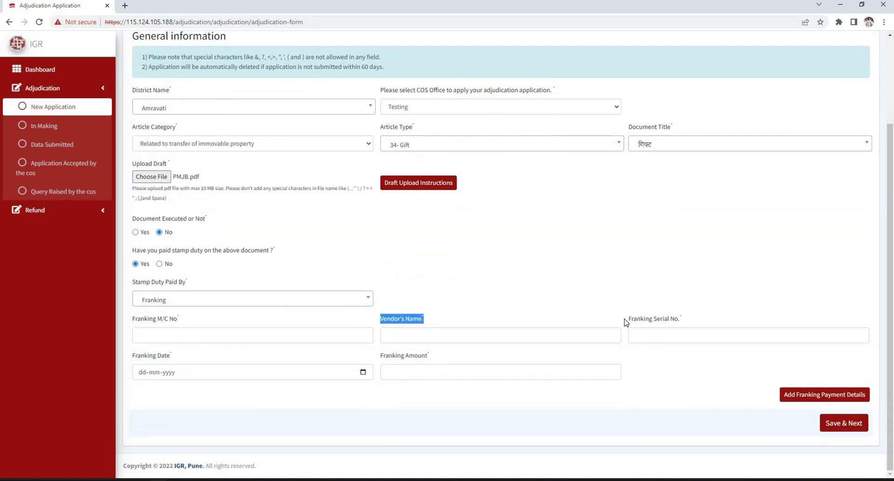
pyautogui.moveTo(628, 319); pyautogui.dragTo(682, 319)
pyautogui.moveTo(186, 360); pyautogui.dragTo(500, 362)
pyautogui.click(467, 378)
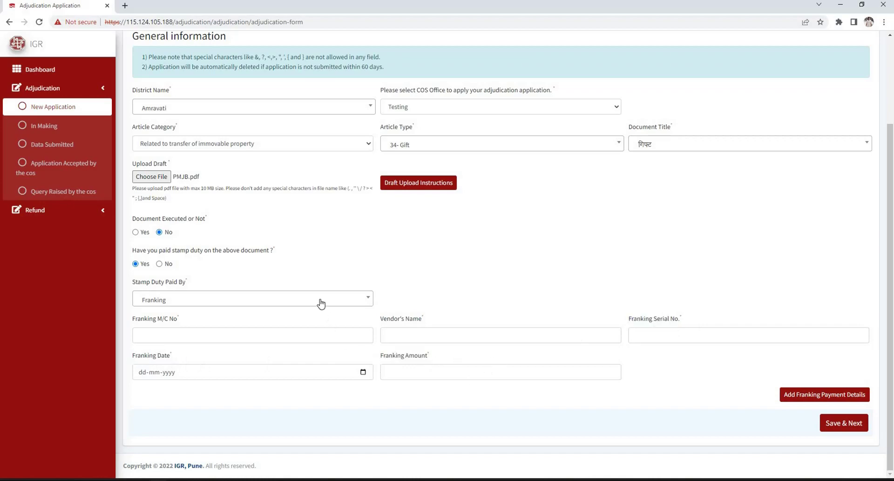
# Try the Stamp Paper and E-S.B.T.R. payment modes and review their GRN and stationary fields
pyautogui.click(258, 294)
pyautogui.click(214, 253)
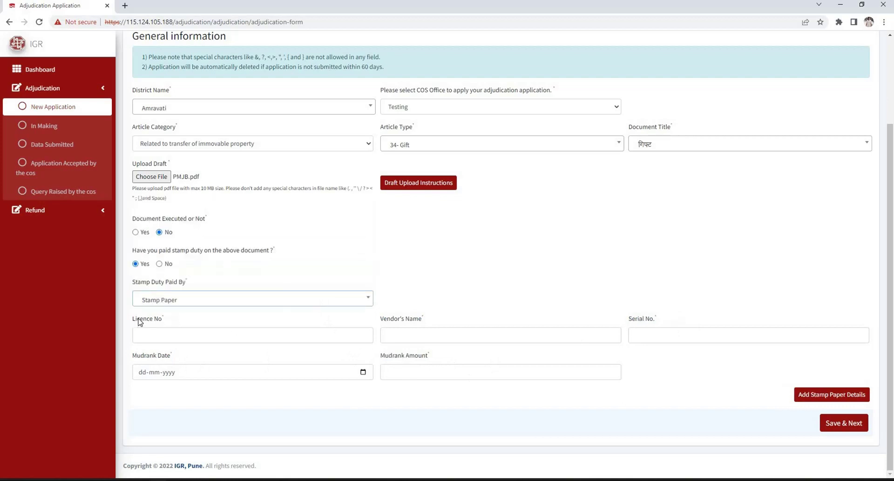
pyautogui.moveTo(140, 322); pyautogui.dragTo(535, 358)
pyautogui.click(814, 398)
pyautogui.click(191, 299)
pyautogui.click(188, 266)
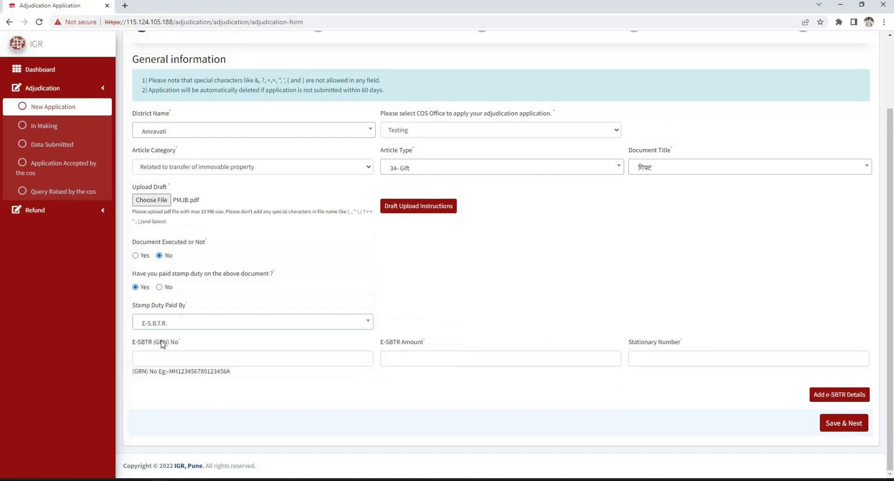
pyautogui.moveTo(133, 342); pyautogui.dragTo(630, 345)
pyautogui.moveTo(704, 351); pyautogui.dragTo(839, 405)
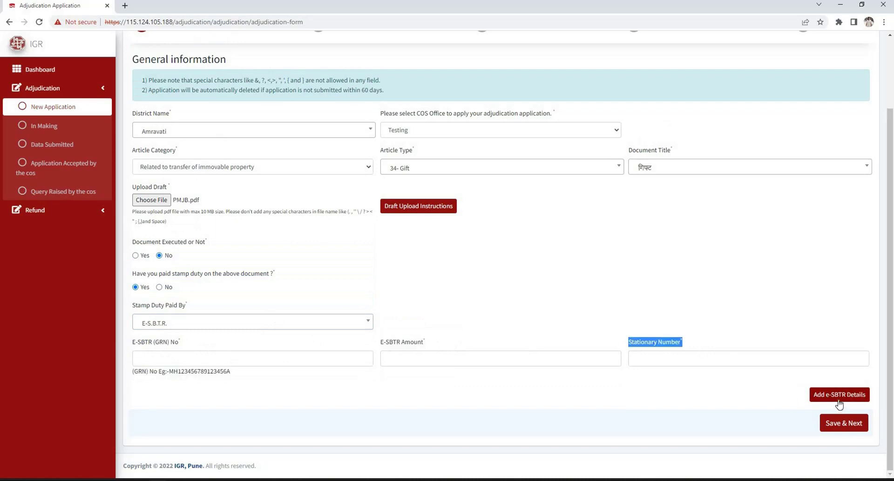
# Add an E-Challan entry with the GRN number and GRN amount 10000
pyautogui.click(190, 326)
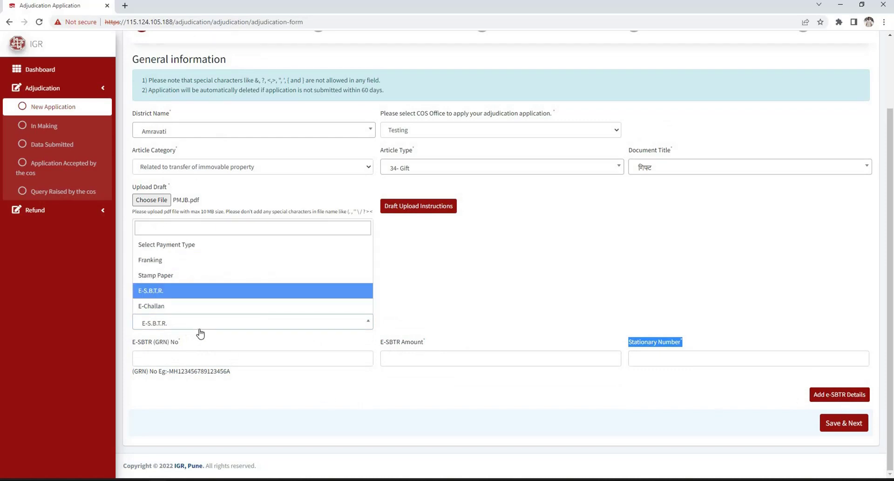
pyautogui.click(201, 307)
pyautogui.click(224, 359)
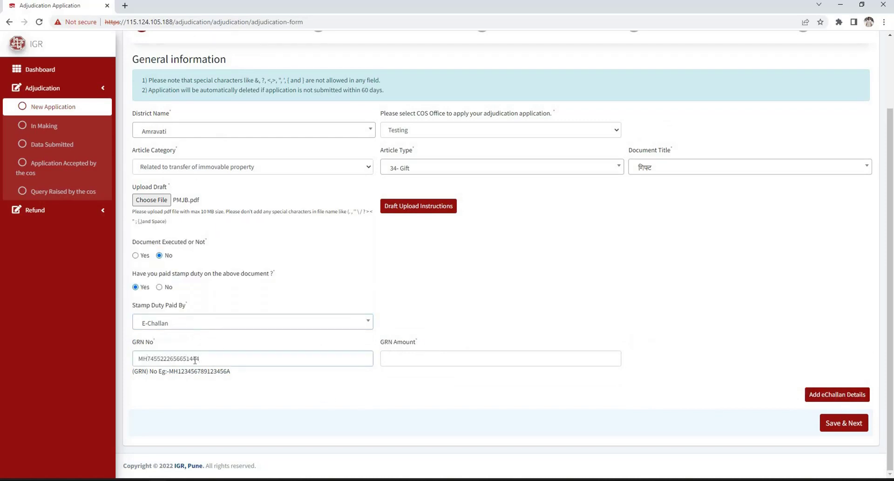
pyautogui.write('E')
pyautogui.click(419, 358)
pyautogui.write('10000')
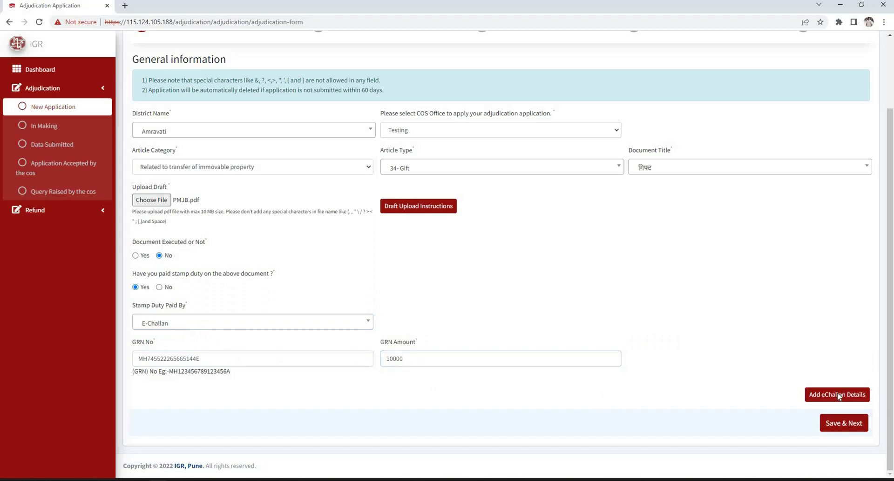
pyautogui.click(836, 395)
# Save the general information and confirm the save message
pyautogui.scroll(-1, 153, 388)
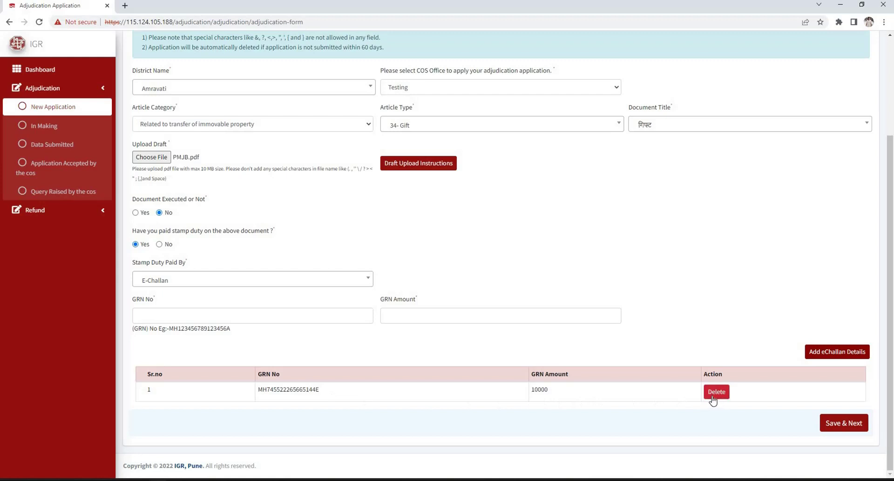
pyautogui.click(843, 423)
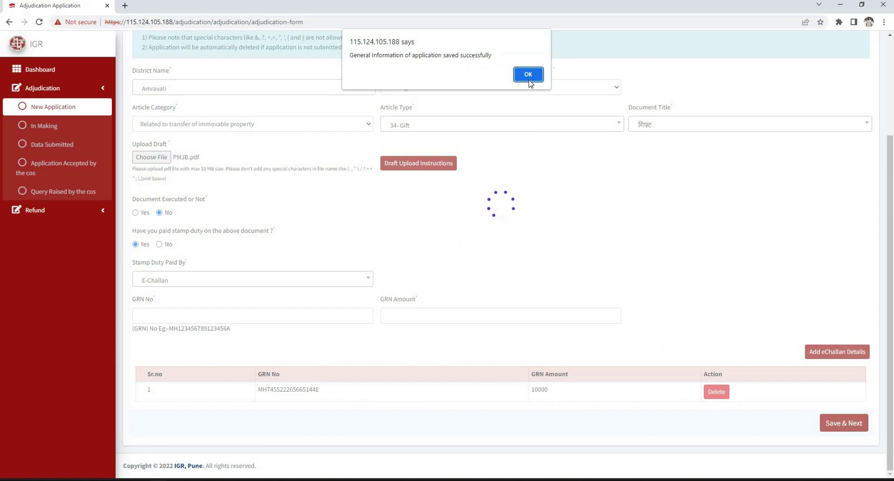
pyautogui.press('Return')
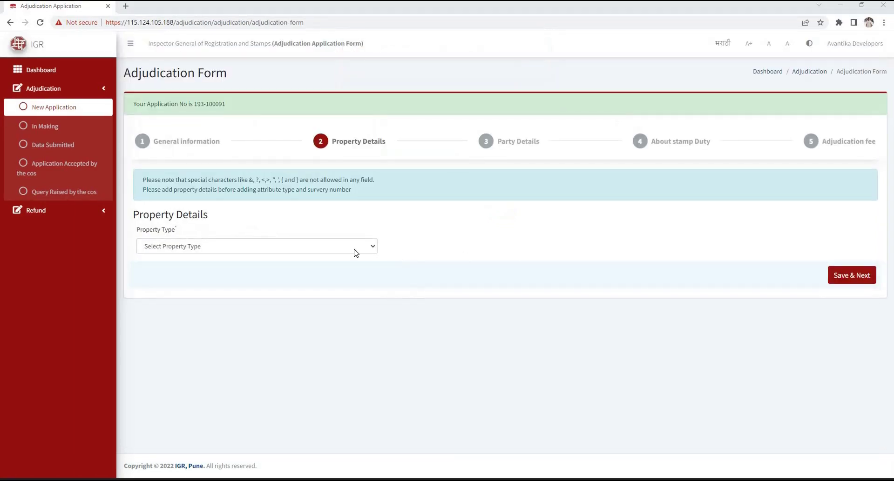
# Set an Immovable Apartment/Flat/Room property in taluka अमरावती, village मौजा : राजापेठ, URBAN area
pyautogui.click(339, 250)
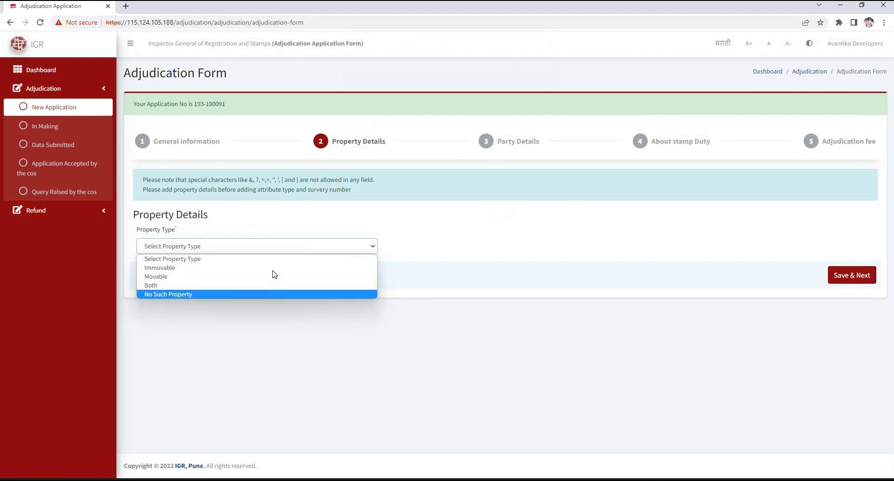
pyautogui.click(274, 268)
pyautogui.scroll(-2, 333, 232)
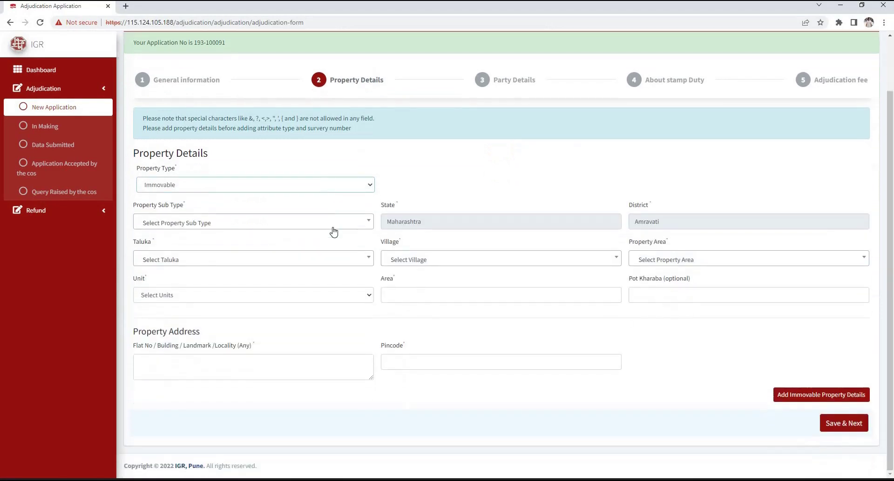
pyautogui.click(334, 232)
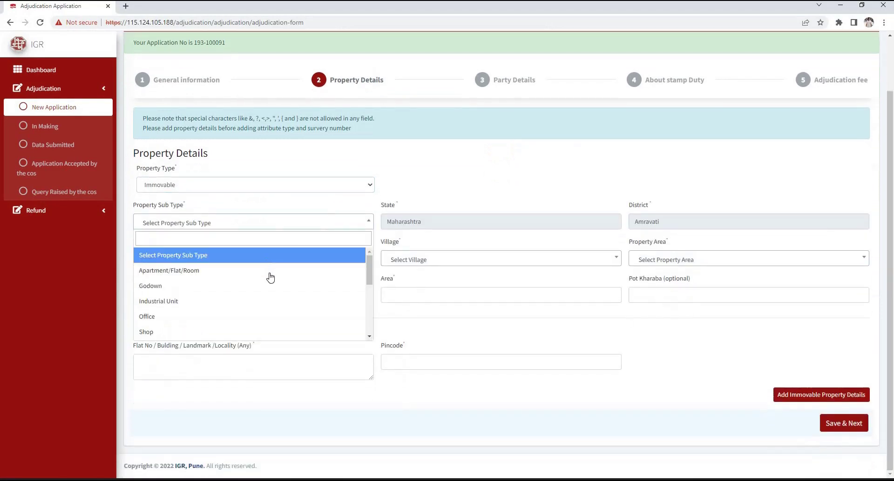
pyautogui.press('Return')
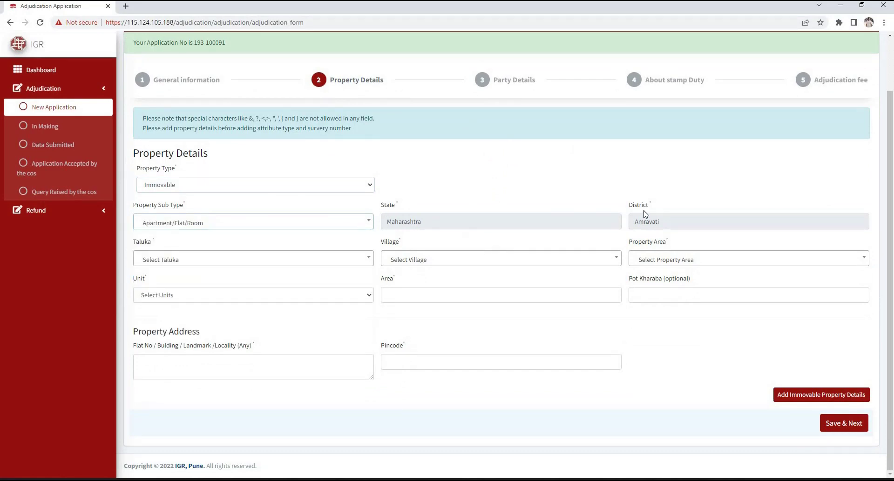
pyautogui.click(247, 266)
pyautogui.click(219, 314)
pyautogui.click(459, 264)
pyautogui.press('Down')
pyautogui.press('Down')
pyautogui.press('Return')
pyautogui.click(678, 260)
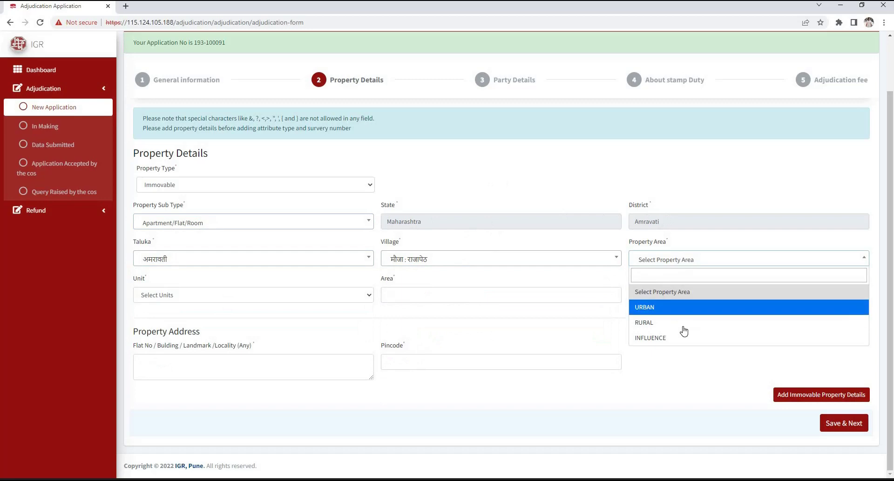
pyautogui.click(699, 308)
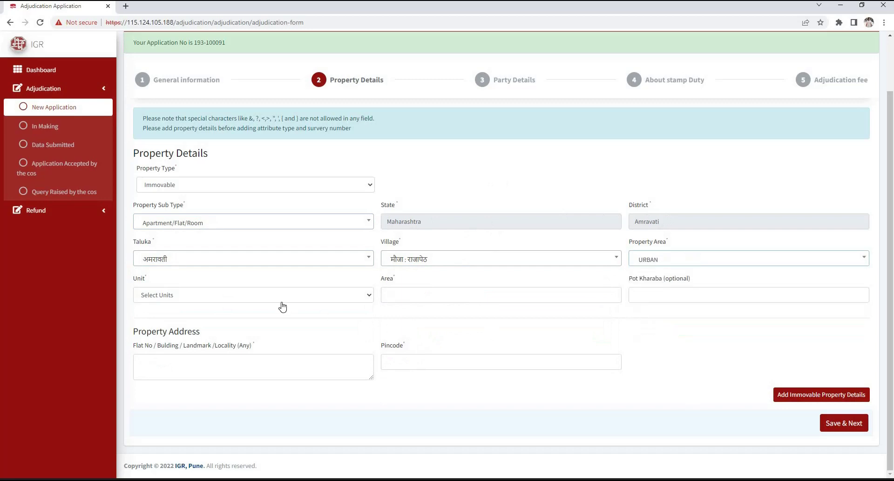
# Set boundary Zilla Parishad, named Amravati Zilla Parishad, with unit Square Meter
pyautogui.click(280, 300)
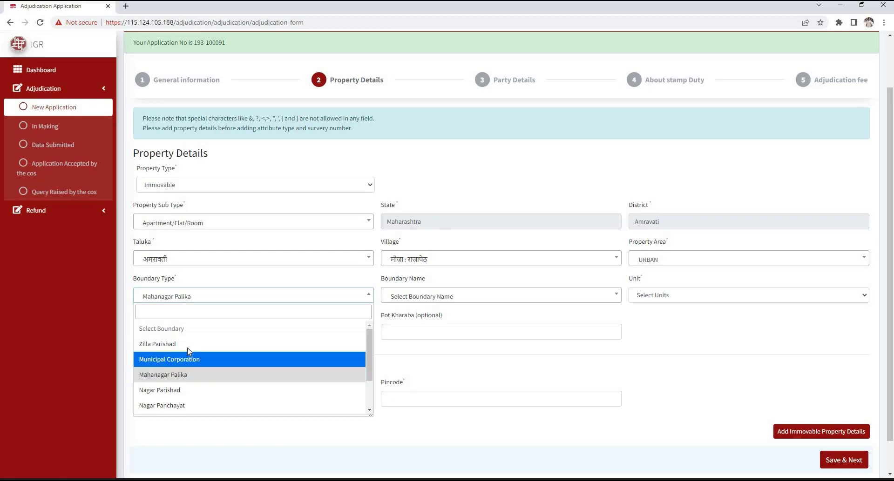
pyautogui.press('Return')
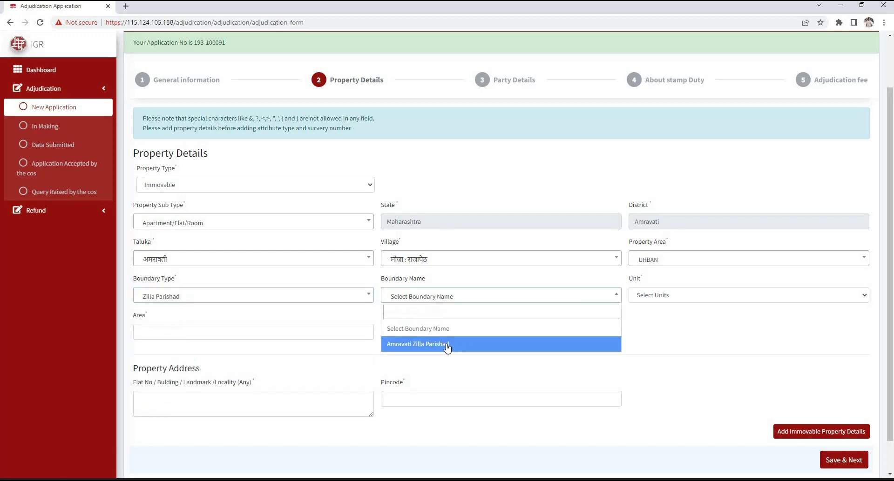
pyautogui.click(449, 346)
pyautogui.click(679, 297)
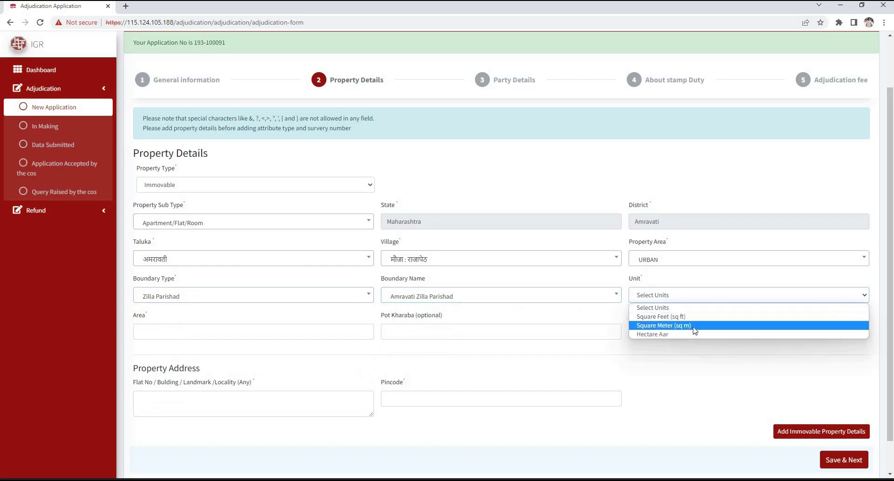
pyautogui.press('Down')
pyautogui.click(692, 326)
# Enter area 6000 and pot kharaba 100, plus building address and pincode, then add the property
pyautogui.click(194, 333)
pyautogui.write('6000')
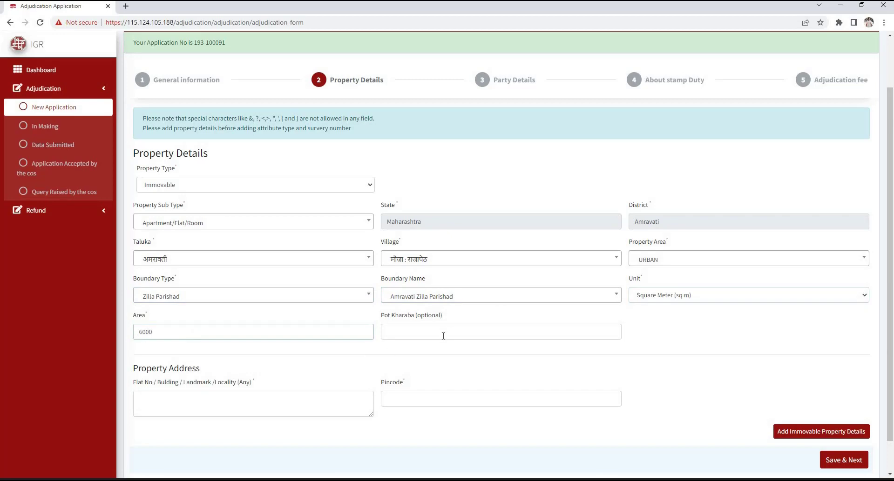
pyautogui.click(448, 332)
pyautogui.write('100')
pyautogui.click(289, 399)
pyautogui.click(483, 401)
pyautogui.write('444601')
pyautogui.click(805, 432)
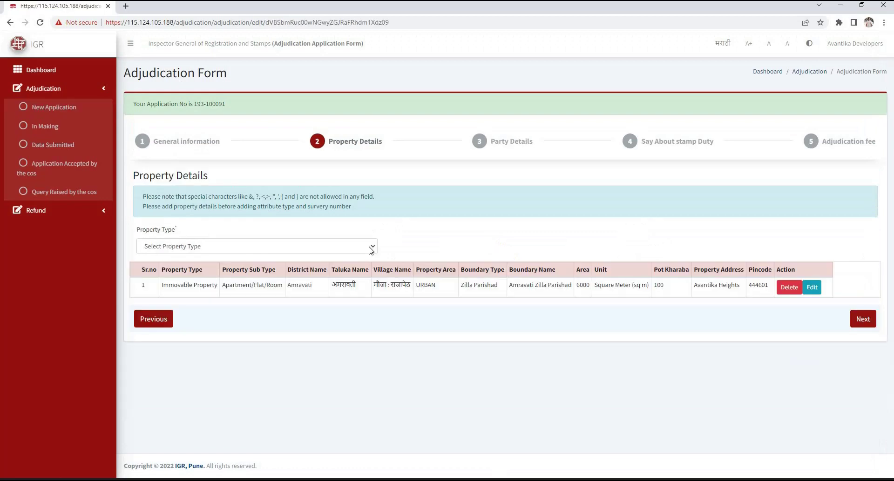
# Try Movable and Both as property types and review their description fields
pyautogui.click(335, 246)
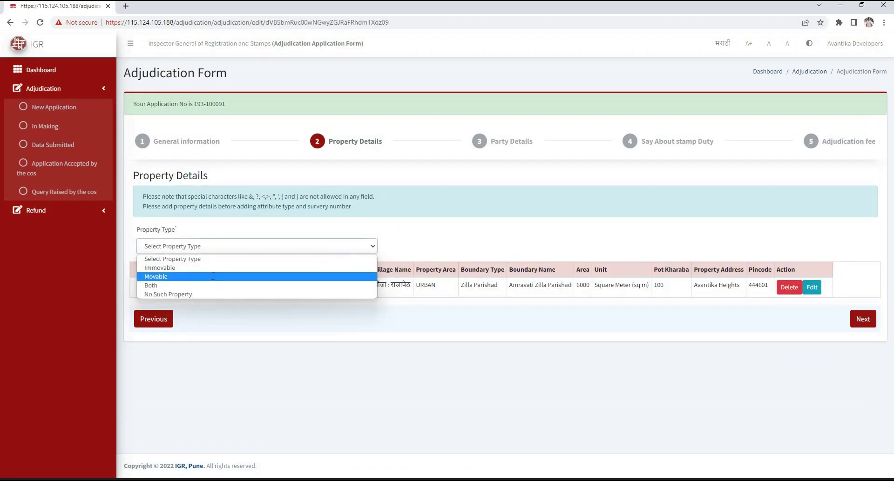
pyautogui.click(221, 276)
pyautogui.moveTo(136, 270); pyautogui.dragTo(435, 275)
pyautogui.moveTo(383, 268); pyautogui.dragTo(457, 268)
pyautogui.click(440, 288)
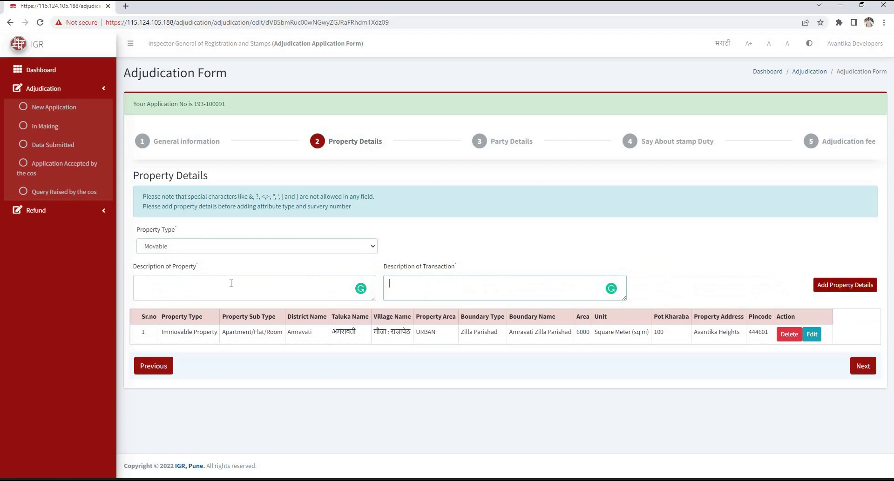
pyautogui.click(235, 249)
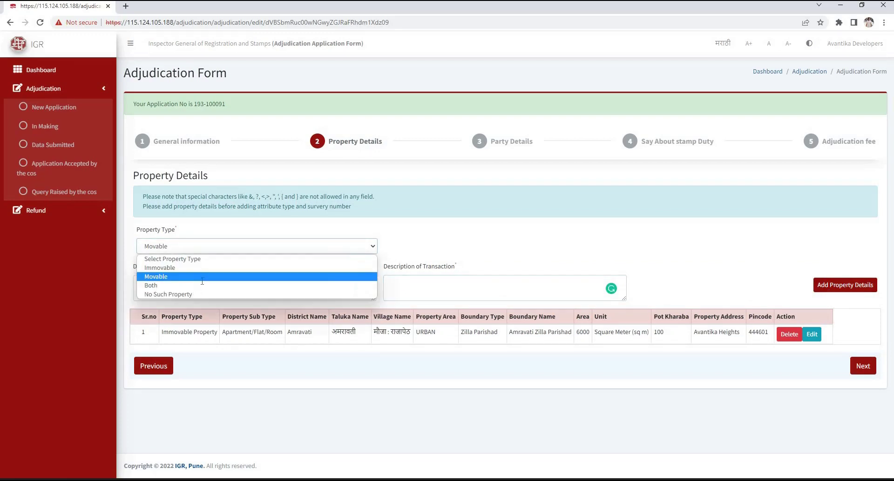
pyautogui.click(202, 285)
pyautogui.scroll(-4, 186, 89)
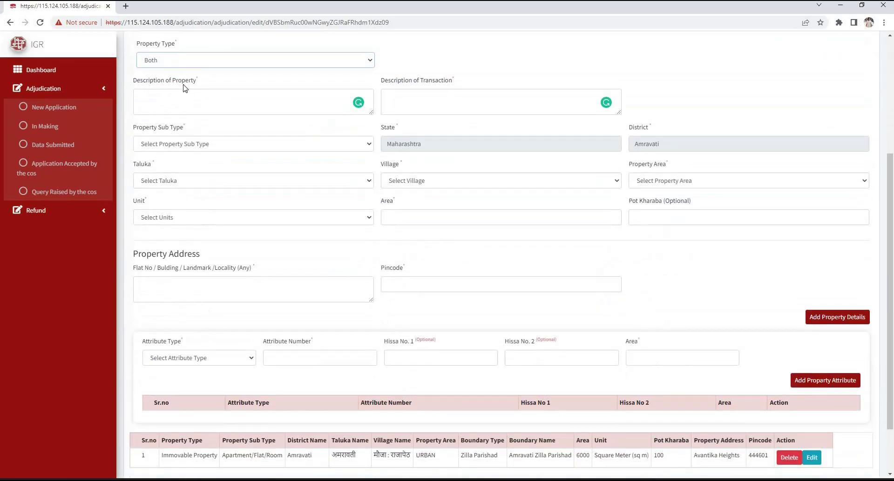
pyautogui.moveTo(385, 90); pyautogui.dragTo(257, 148)
pyautogui.click(421, 285)
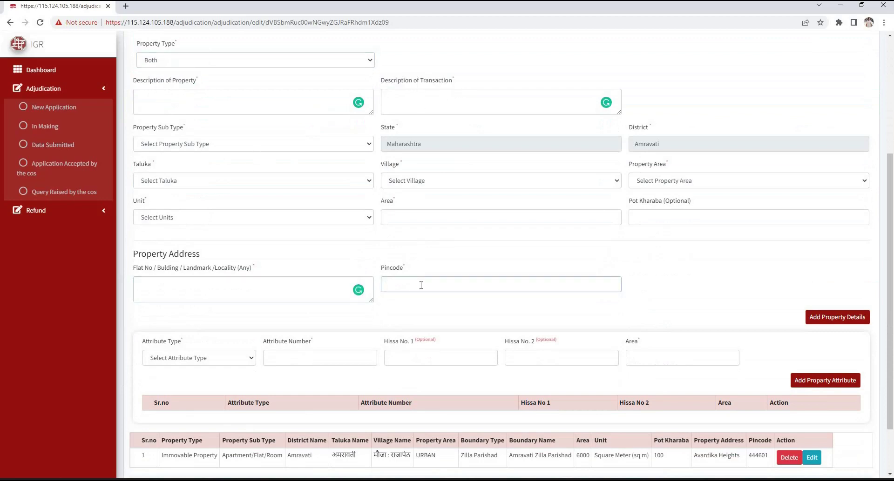
pyautogui.scroll(4, 228, 193)
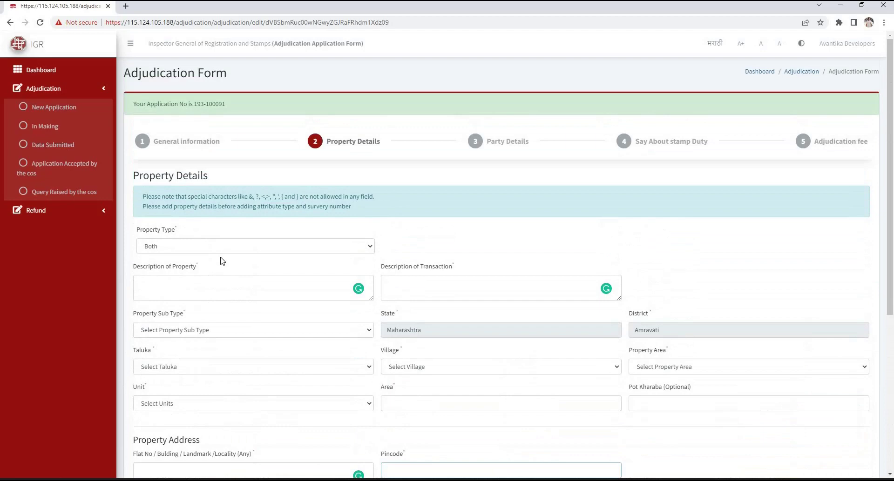
# Add a No Such Property entry with description of transaction 'Transaction'
pyautogui.click(245, 249)
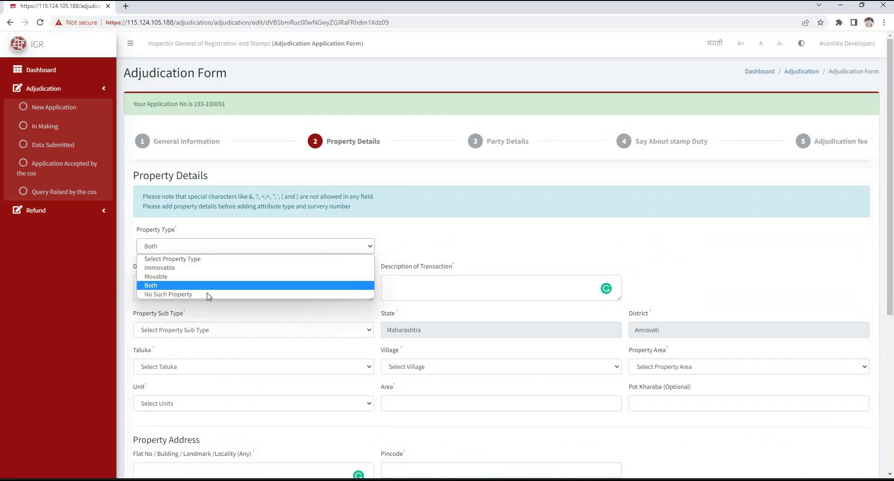
pyautogui.click(236, 295)
pyautogui.click(257, 288)
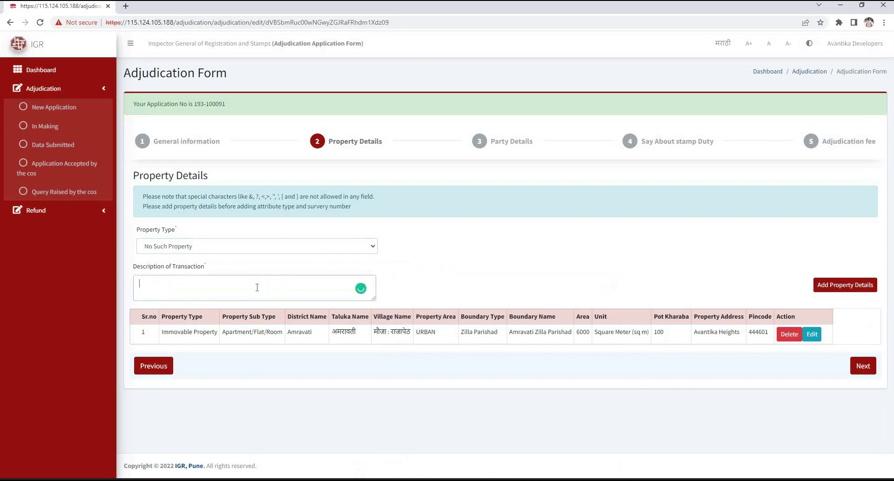
pyautogui.write('Transaction')
pyautogui.click(859, 289)
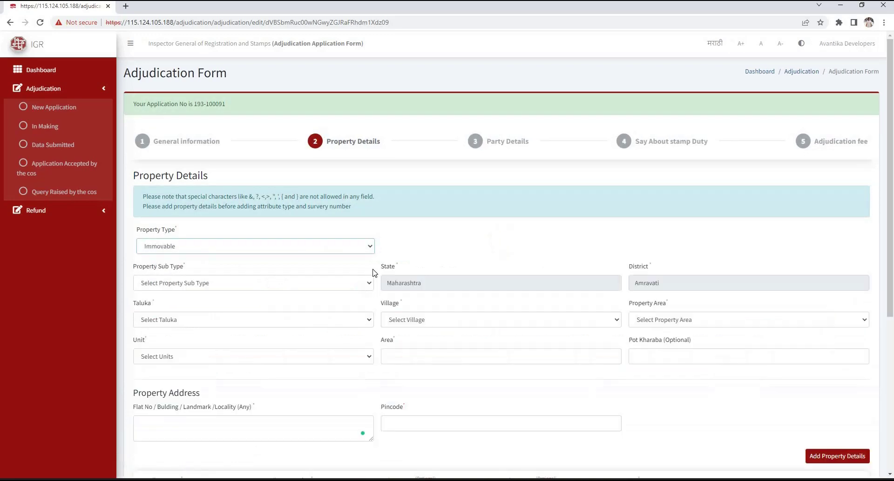
pyautogui.scroll(-5, 374, 273)
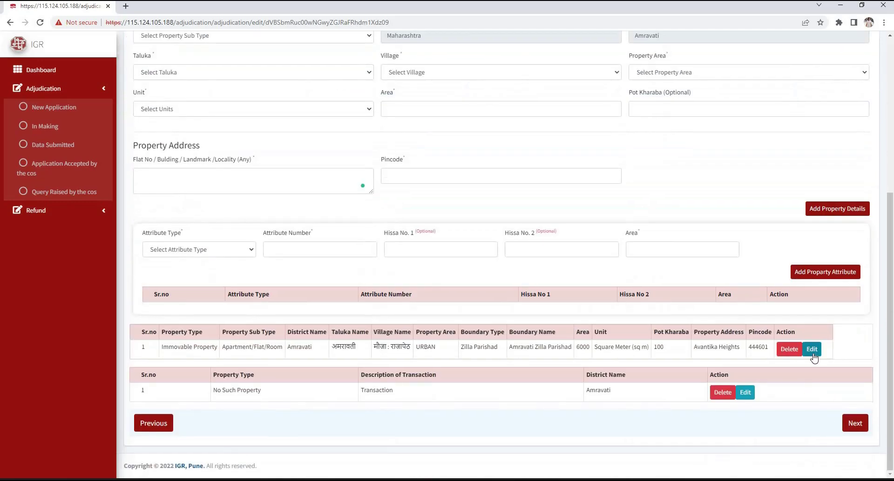
# Add a Survey Number attribute 546 with hissa 12 and 1 and area 6000
pyautogui.click(200, 287)
pyautogui.press('Down')
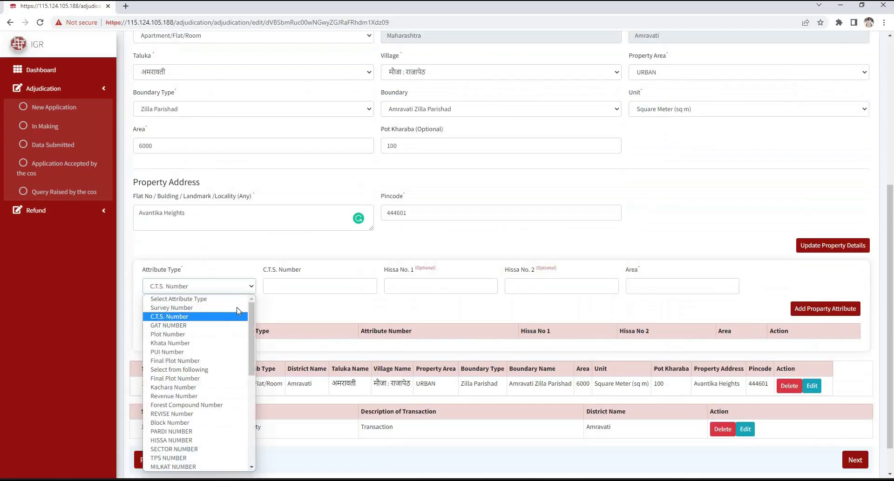
pyautogui.press('Return')
pyautogui.click(327, 285)
pyautogui.write('546')
pyautogui.click(416, 283)
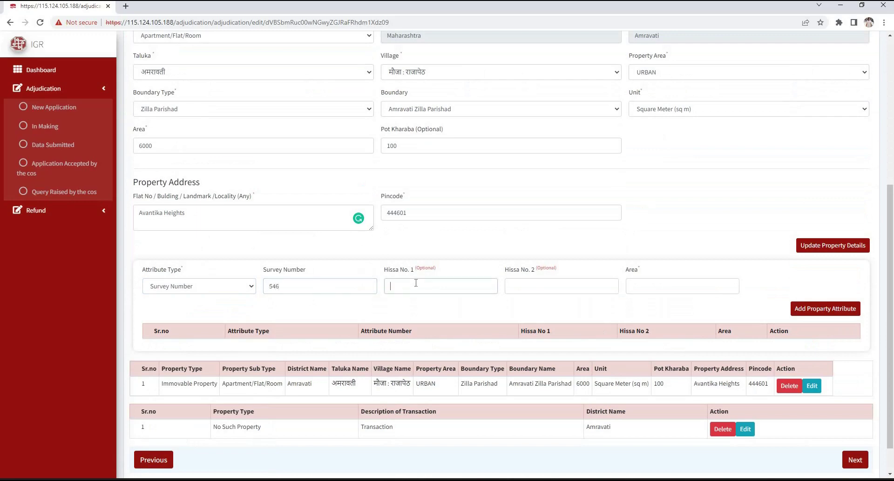
pyautogui.click(523, 291)
pyautogui.write('1')
pyautogui.click(648, 287)
pyautogui.write('6000')
pyautogui.click(816, 314)
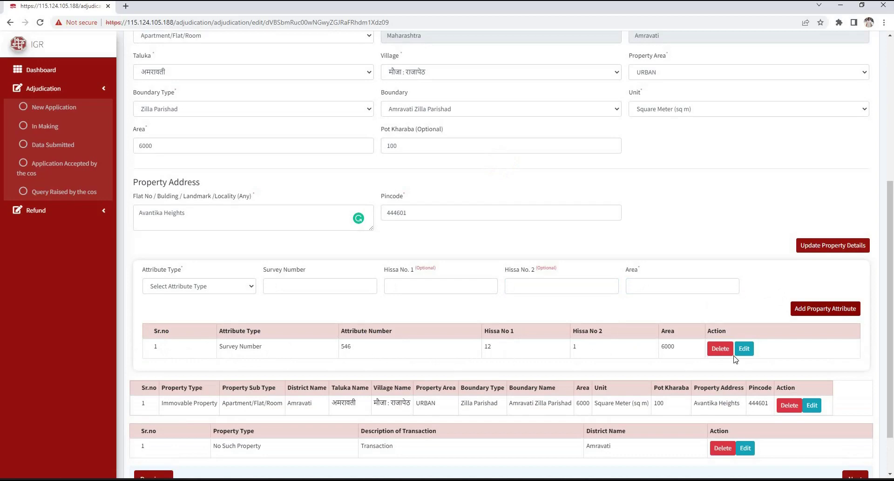
pyautogui.scroll(-2, 842, 379)
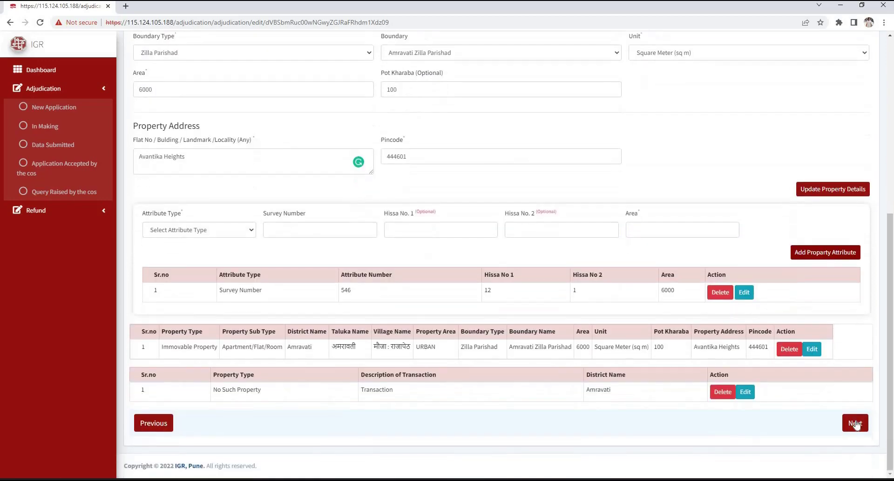
# Go to the Party Details step and answer No to the opening registration-details question
pyautogui.click(855, 424)
pyautogui.scroll(5, 466, 160)
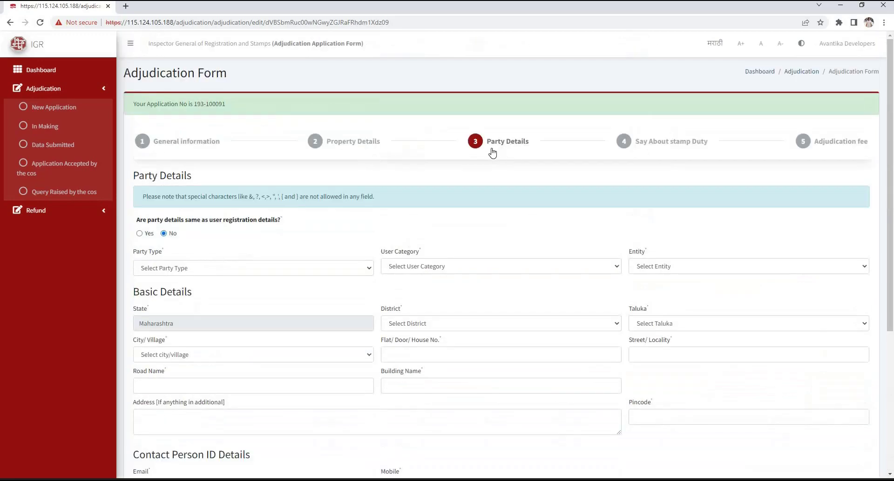
pyautogui.moveTo(310, 176); pyautogui.dragTo(134, 179)
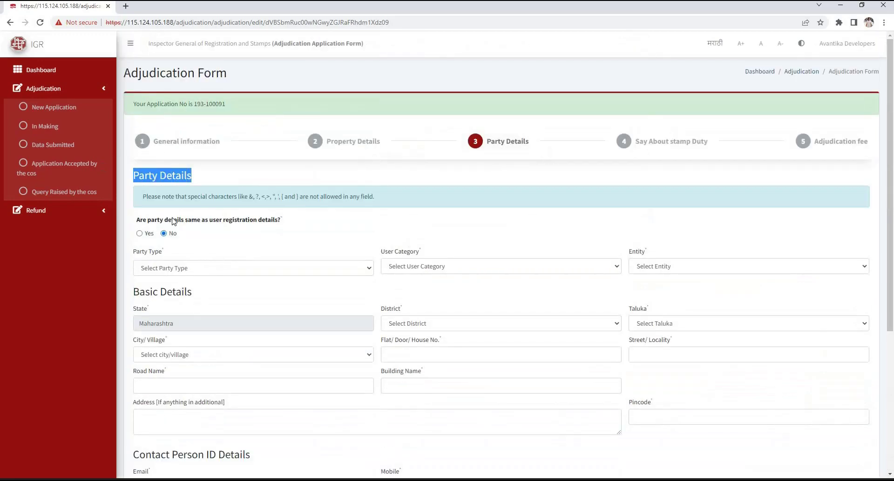
pyautogui.click(158, 229)
pyautogui.moveTo(271, 226); pyautogui.dragTo(295, 233)
pyautogui.click(172, 233)
pyautogui.click(139, 233)
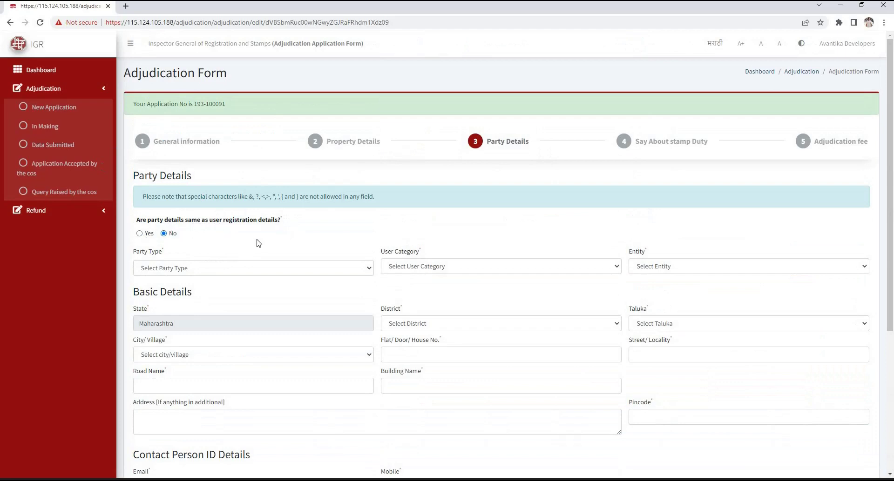
# Set party type Doner, category Citizen, entity Individual, gender Male and salutation Mr
pyautogui.scroll(-5, 386, 94)
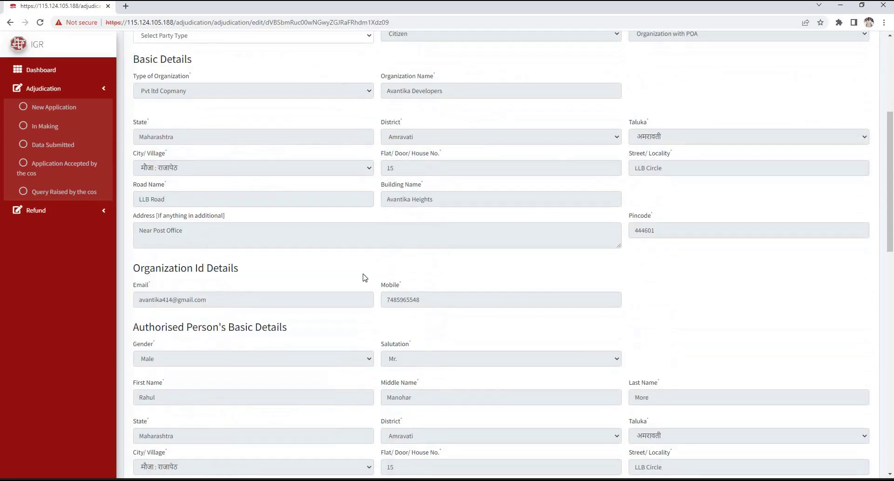
pyautogui.scroll(-8, 365, 278)
pyautogui.scroll(-7, 365, 278)
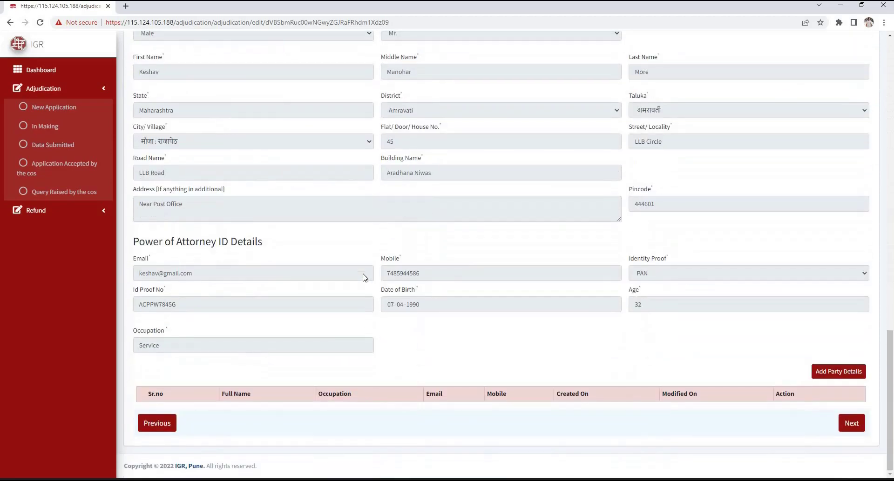
pyautogui.scroll(-1, 435, 294)
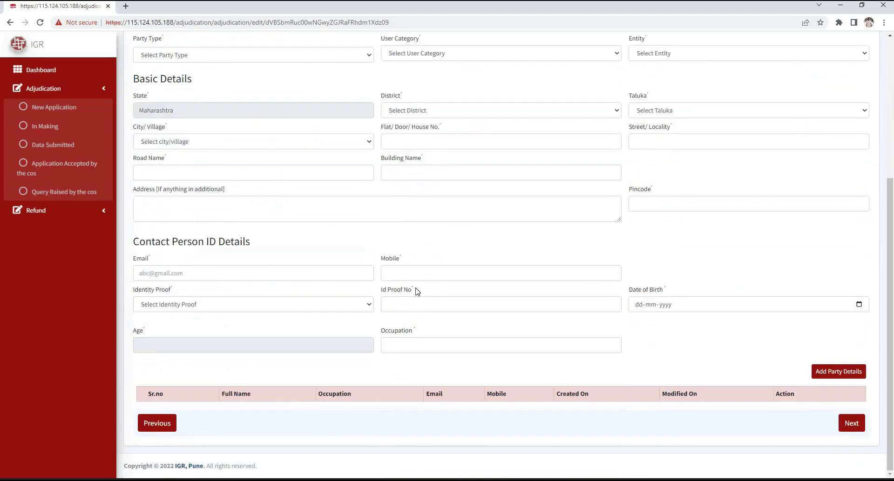
pyautogui.scroll(5, 267, 244)
pyautogui.click(239, 271)
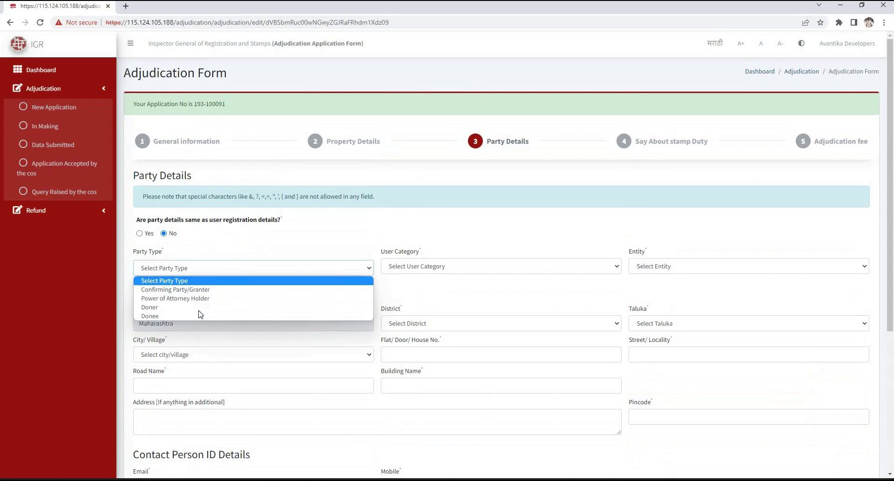
pyautogui.press('Down')
pyautogui.press('Return')
pyautogui.click(610, 270)
pyautogui.press('Down')
pyautogui.press('Return')
pyautogui.click(654, 267)
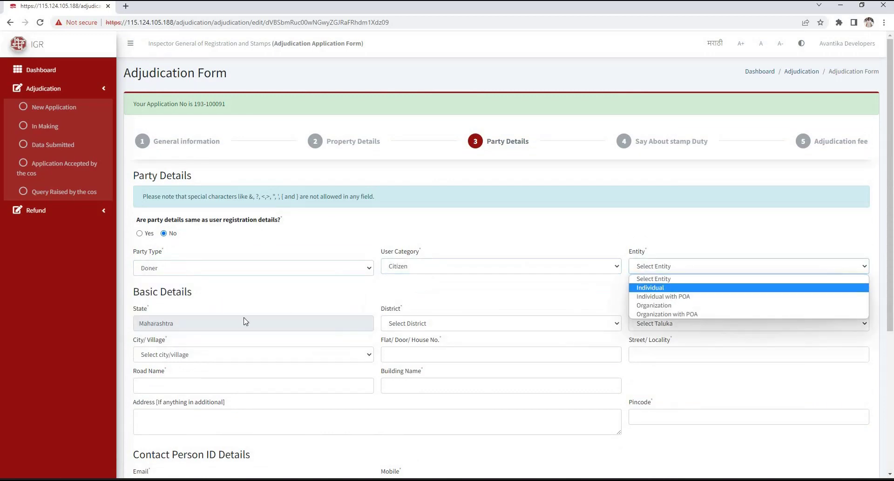
pyautogui.press('Return')
pyautogui.click(203, 329)
pyautogui.press('Down')
pyautogui.press('Return')
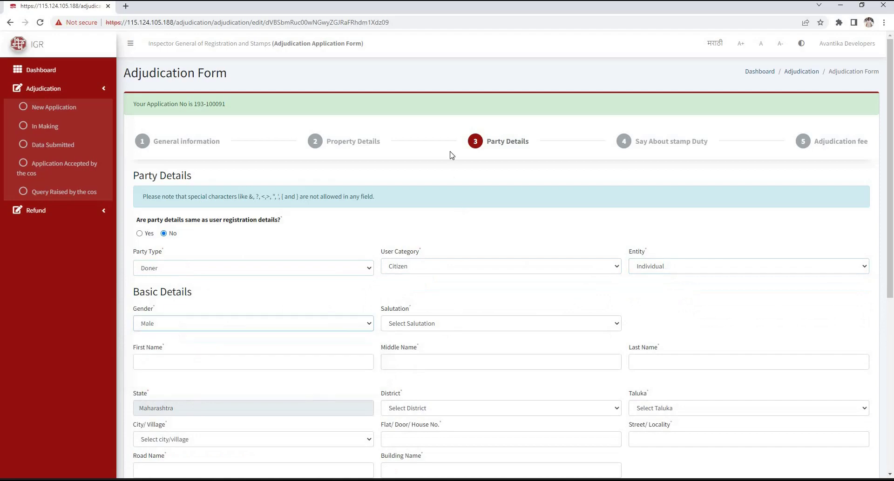
pyautogui.scroll(-4, 451, 155)
pyautogui.press('Tab')
pyautogui.hotkey('alt', 'Down')
pyautogui.press('Down')
pyautogui.press('Return')
# Enter the party's first, middle and last name
pyautogui.click(249, 175)
pyautogui.click(413, 179)
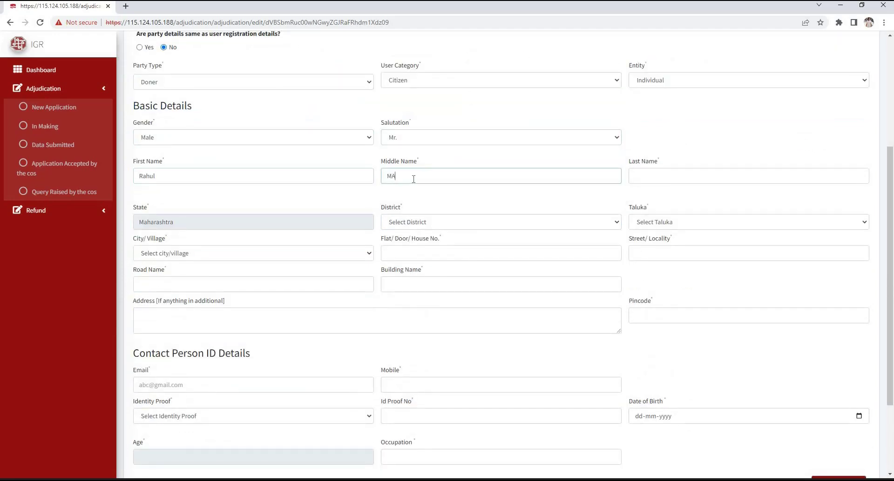
pyautogui.click(642, 174)
# Select the party's district, taluka and city or village from the dropdowns
pyautogui.click(469, 227)
pyautogui.click(425, 262)
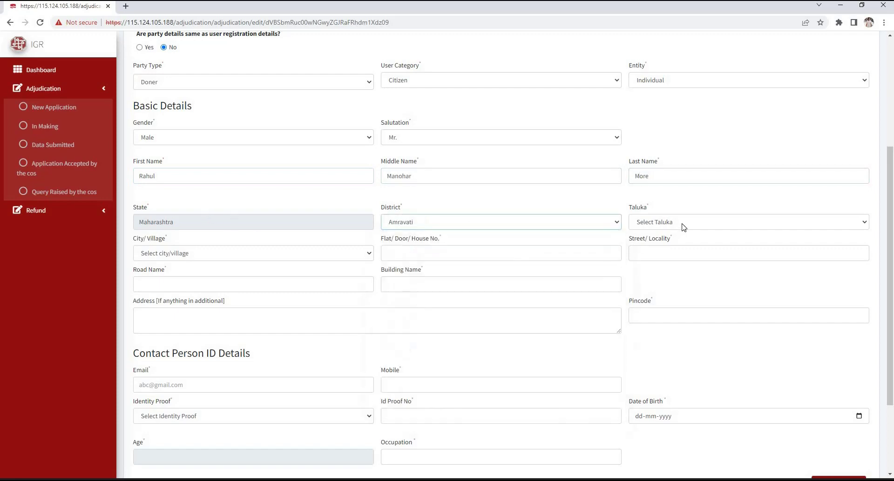
pyautogui.click(680, 224)
pyautogui.press('Down')
pyautogui.press('Return')
pyautogui.click(296, 255)
pyautogui.click(303, 319)
# Fill in the party's house number, street, road, building, additional address and pincode
pyautogui.click(460, 252)
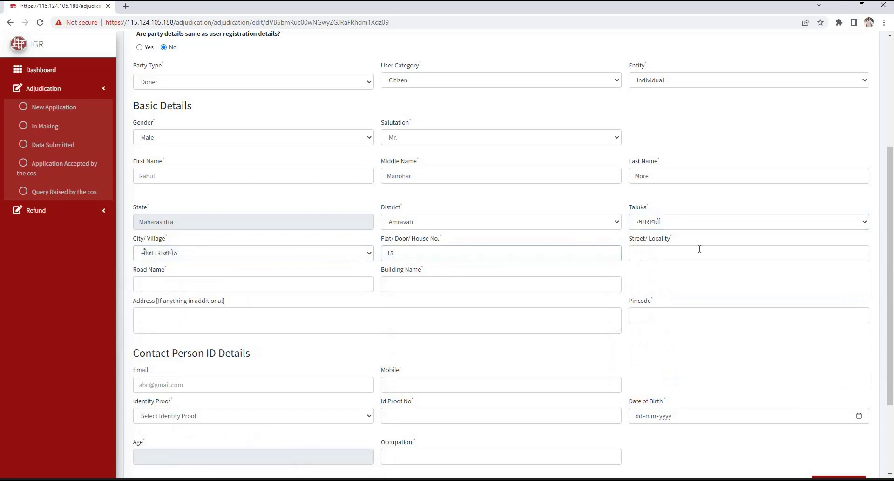
pyautogui.click(699, 249)
pyautogui.click(251, 285)
pyautogui.write('LLB Road')
pyautogui.click(411, 289)
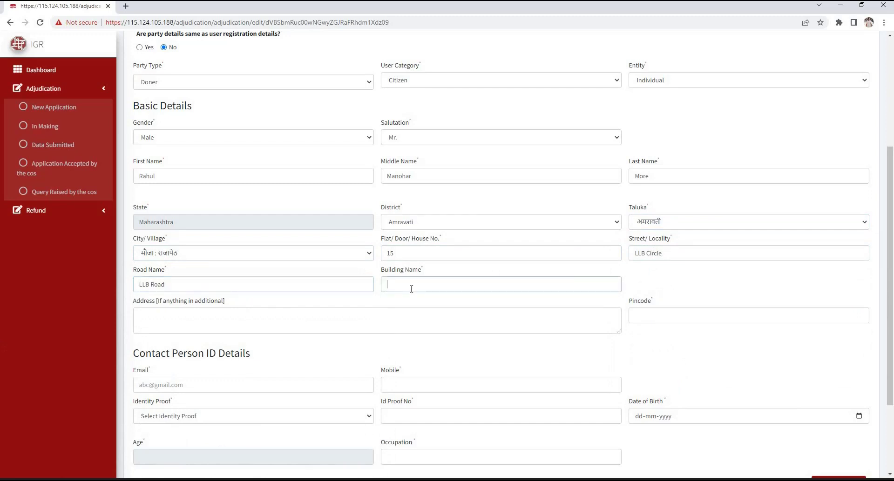
pyautogui.click(263, 320)
pyautogui.write('Near Post Offuc')
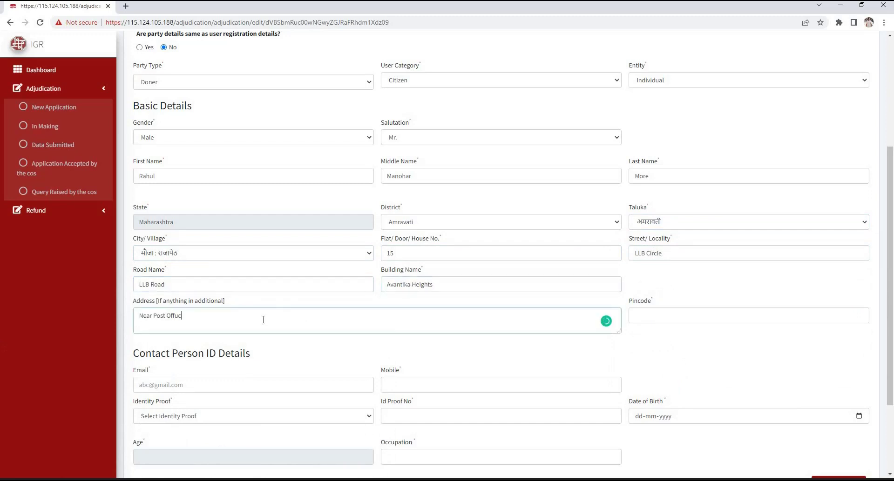
pyautogui.write('e')
pyautogui.click(696, 317)
pyautogui.write('444601')
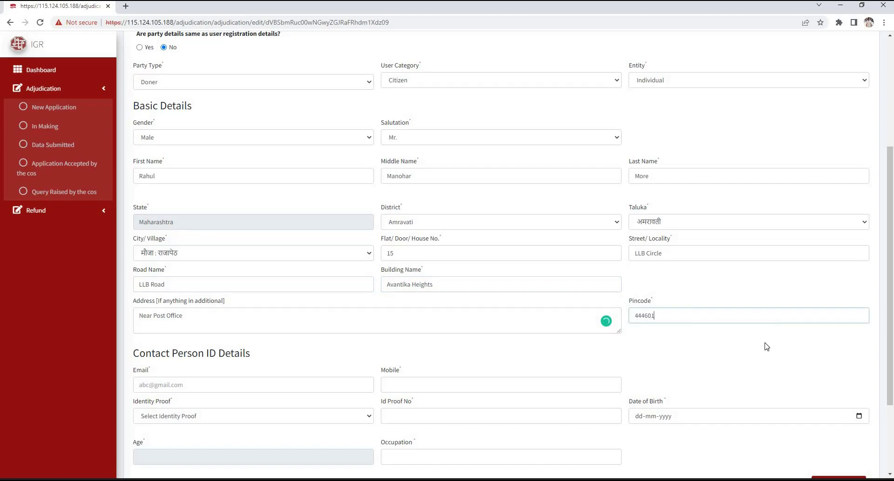
# Enter the party's e-mail, mobile number, PAN as identity proof and date of birth
pyautogui.scroll(-3, 214, 280)
pyautogui.click(217, 274)
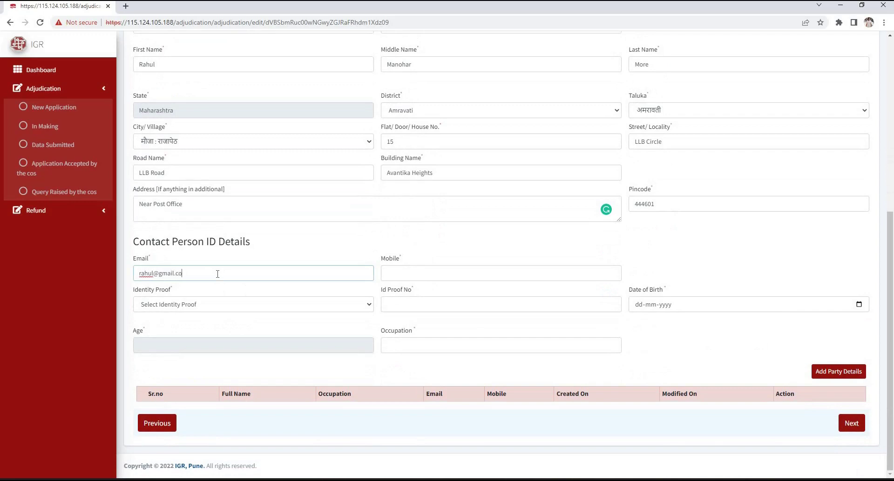
pyautogui.click(409, 279)
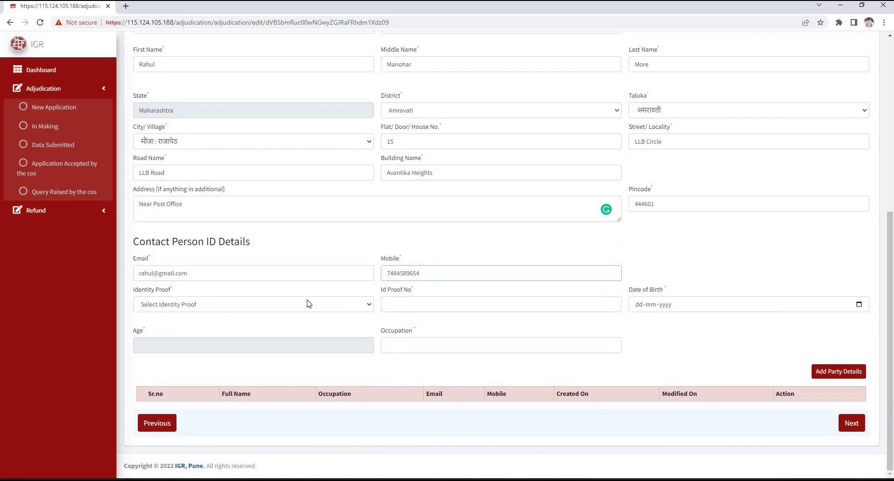
pyautogui.click(308, 304)
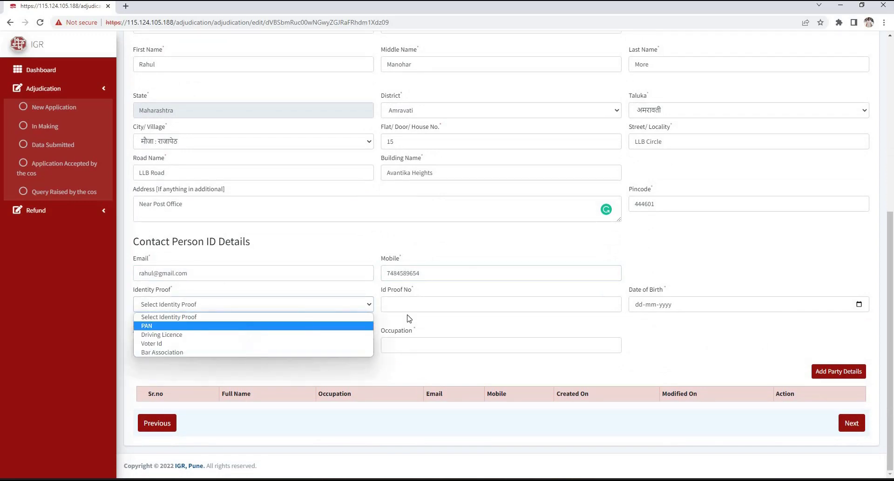
pyautogui.press('Return')
pyautogui.click(443, 302)
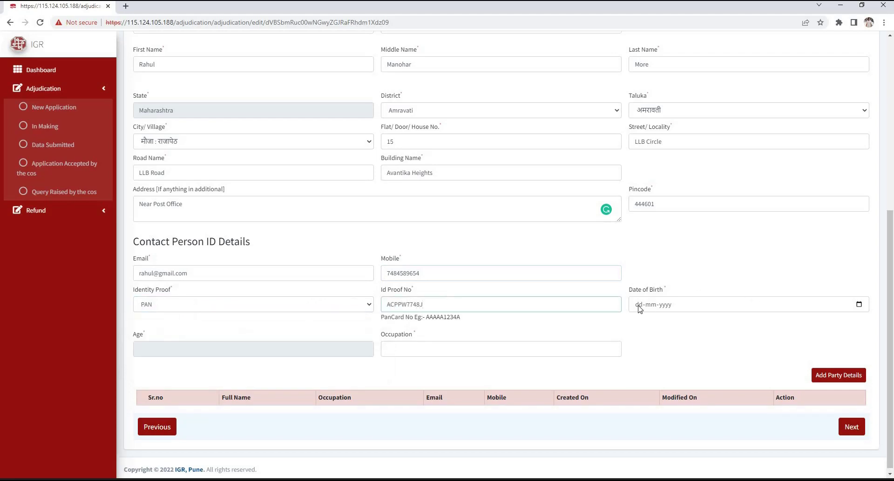
pyautogui.click(639, 306)
# Enter occupation 'Service', then add the party details and confirm the saved message
pyautogui.click(396, 350)
pyautogui.click(399, 351)
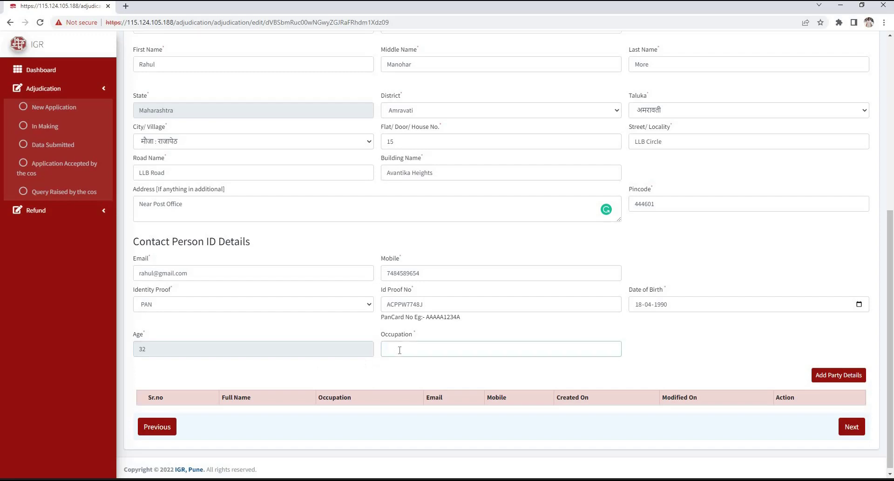
pyautogui.write('Service')
pyautogui.click(822, 380)
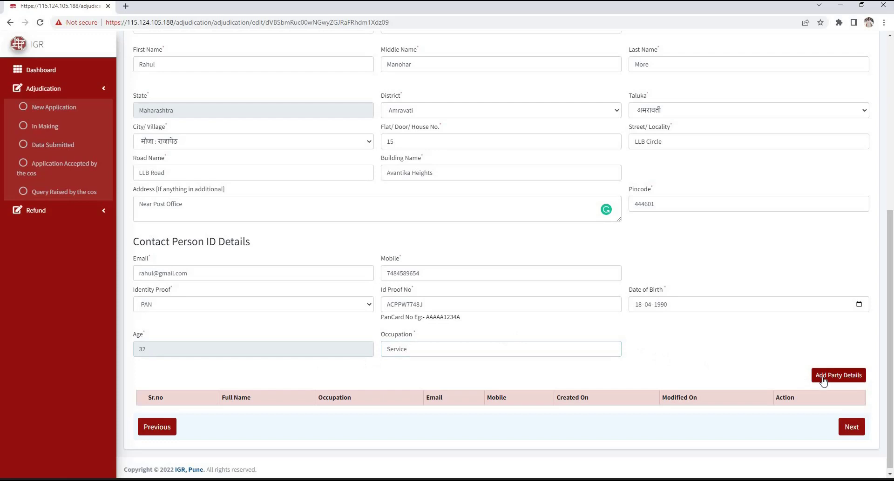
pyautogui.click(526, 82)
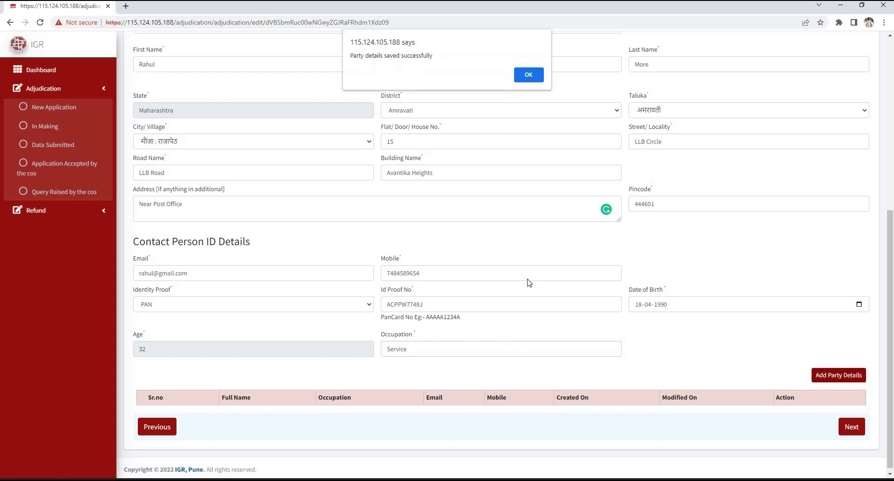
pyautogui.scroll(-1, 210, 396)
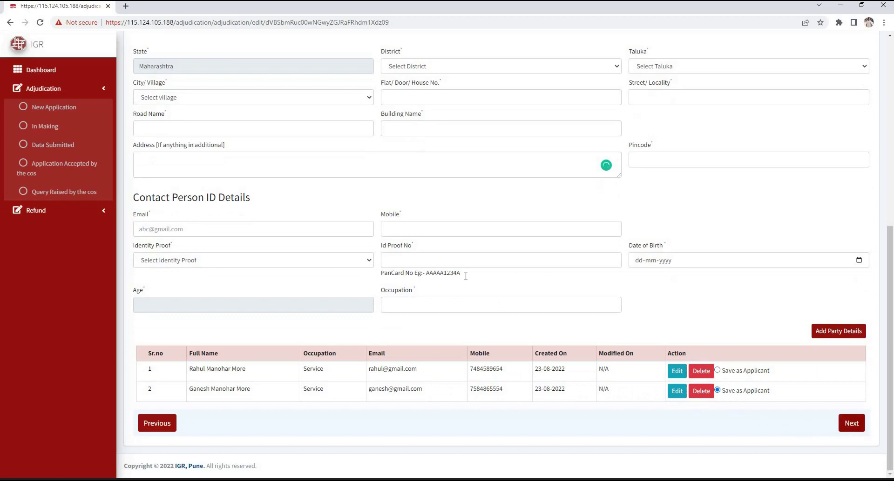
pyautogui.scroll(4, 194, 176)
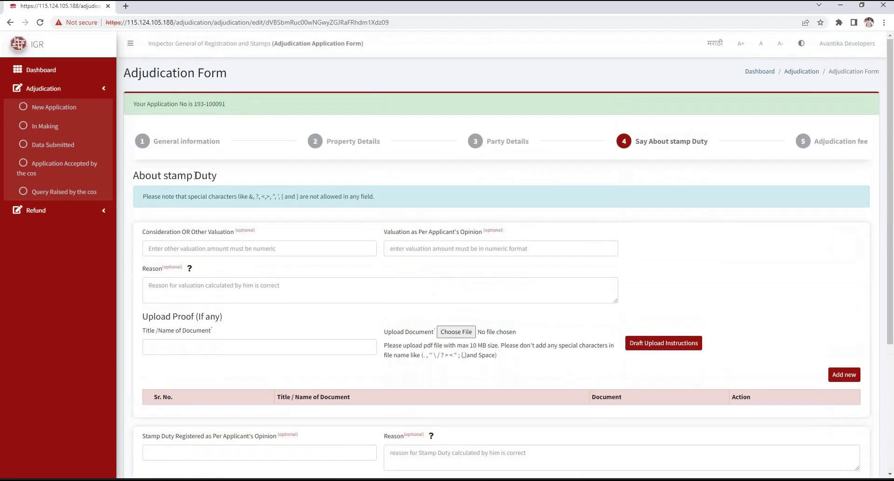
# Enter consideration valuation 1000, applicant's own valuation 110 and reason 'Valu'
pyautogui.tripleClick(134, 181)
pyautogui.click(282, 252)
pyautogui.write('1000')
pyautogui.click(417, 252)
pyautogui.write('110')
pyautogui.click(229, 284)
pyautogui.write('Valuation')
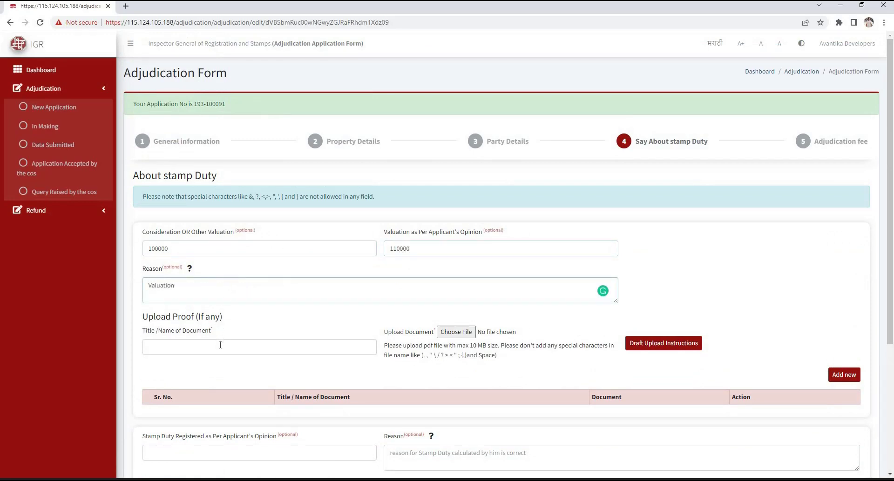
# Attach a file as a 'Gift' proof document in the first section
pyautogui.click(220, 345)
pyautogui.write('Gift')
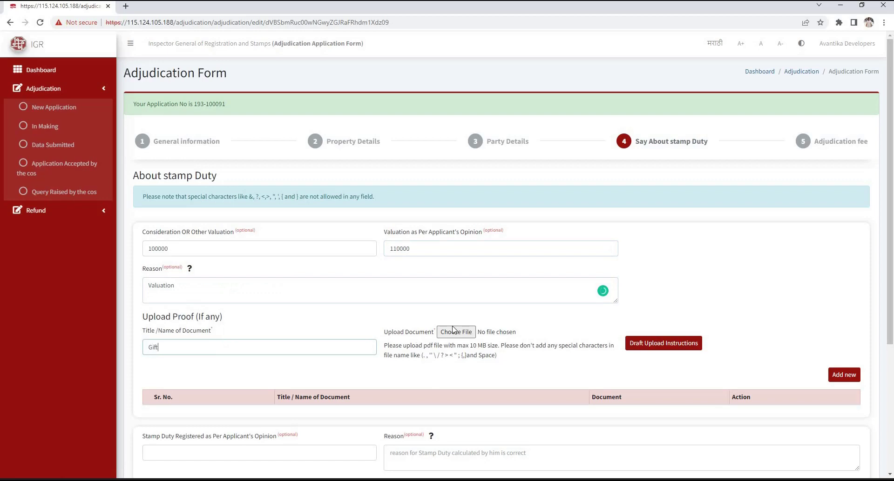
pyautogui.click(454, 330)
pyautogui.click(366, 279)
pyautogui.scroll(-3, 503, 279)
pyautogui.click(843, 235)
# In the second section, enter reason 'S' and attach PMJB as a 'Gift' proof
pyautogui.scroll(-2, 195, 263)
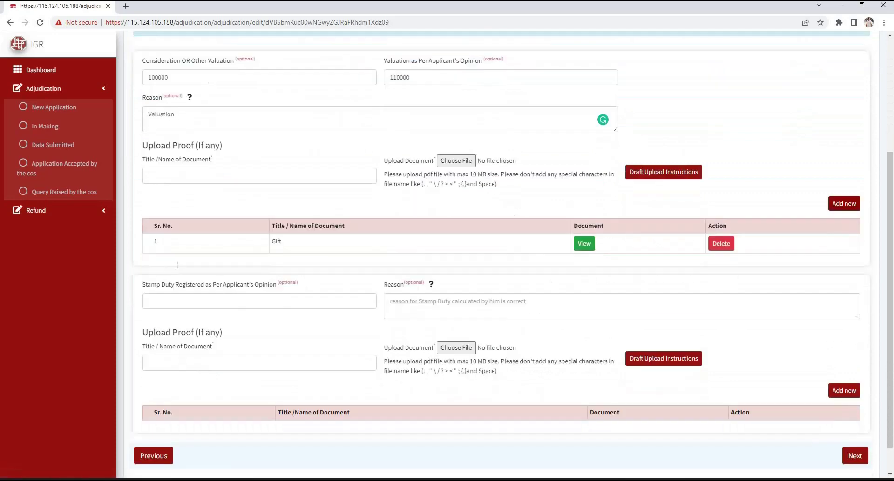
pyautogui.click(208, 266)
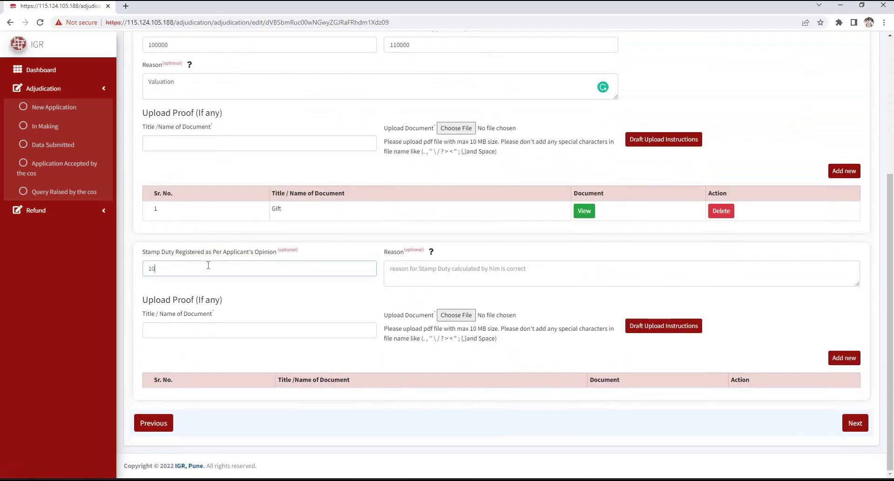
pyautogui.click(423, 270)
pyautogui.write('SD')
pyautogui.click(173, 331)
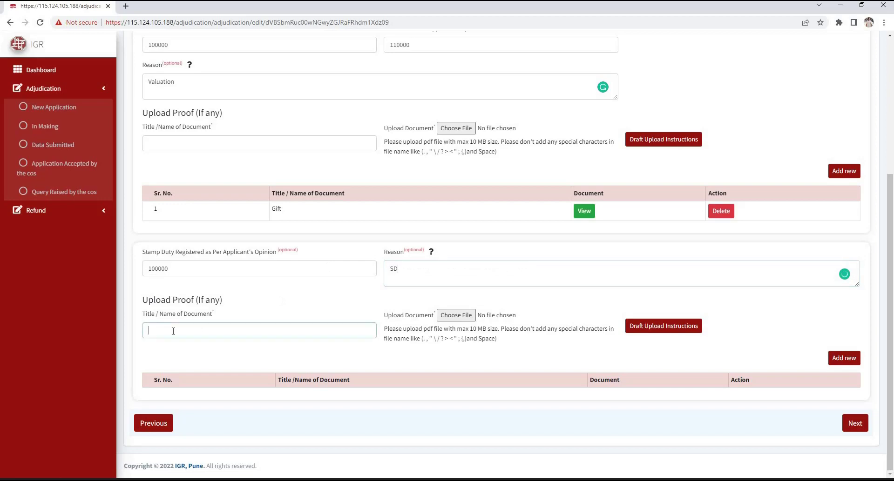
pyautogui.write('Gift')
pyautogui.click(455, 315)
pyautogui.click(112, 285)
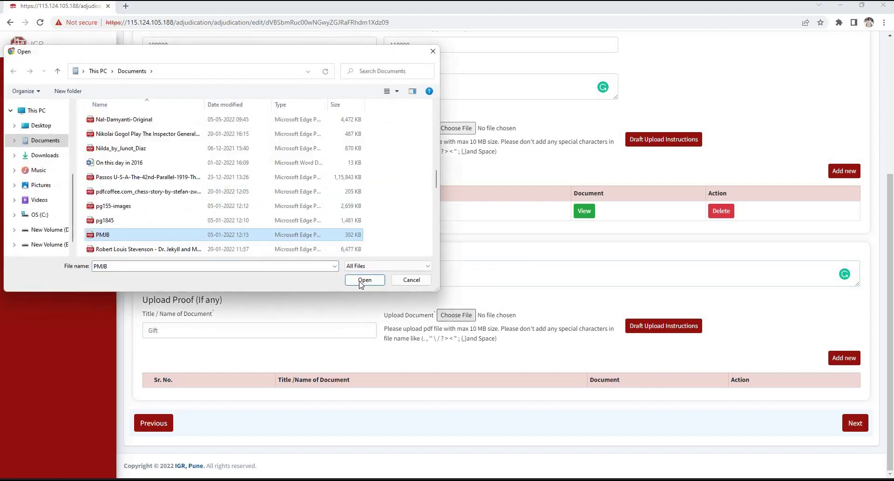
pyautogui.click(365, 392)
pyautogui.click(833, 361)
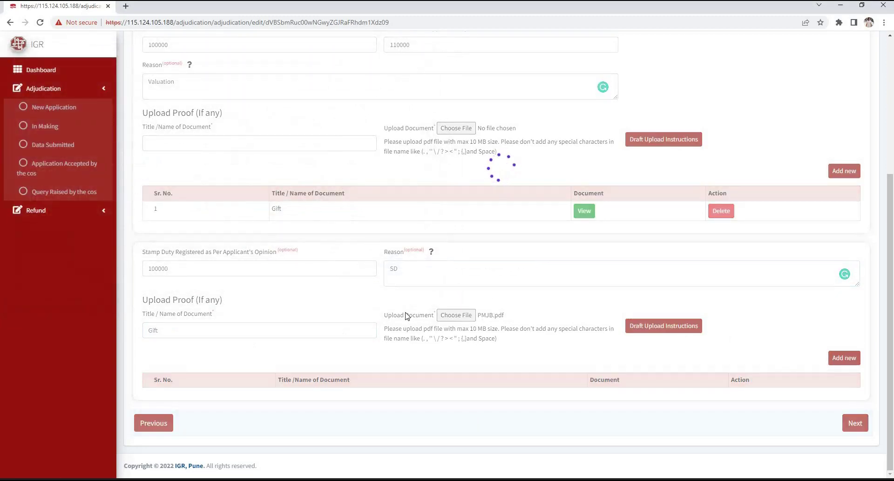
pyautogui.scroll(-1, 168, 385)
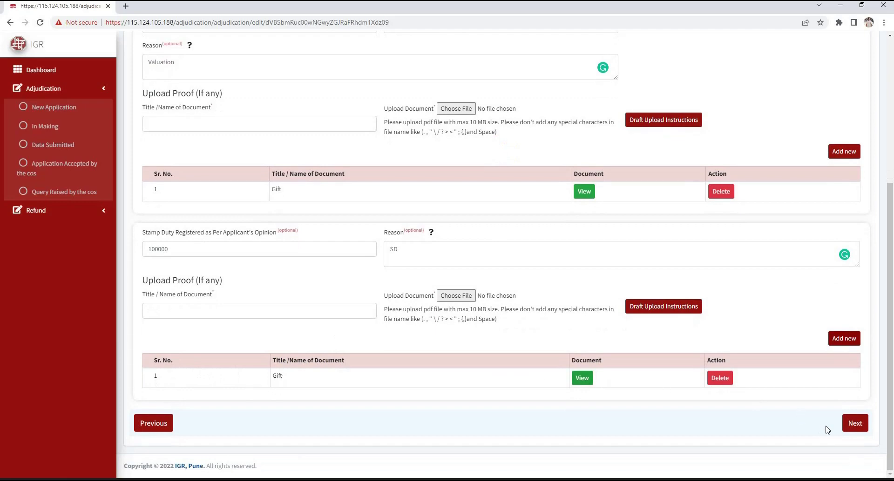
pyautogui.click(854, 427)
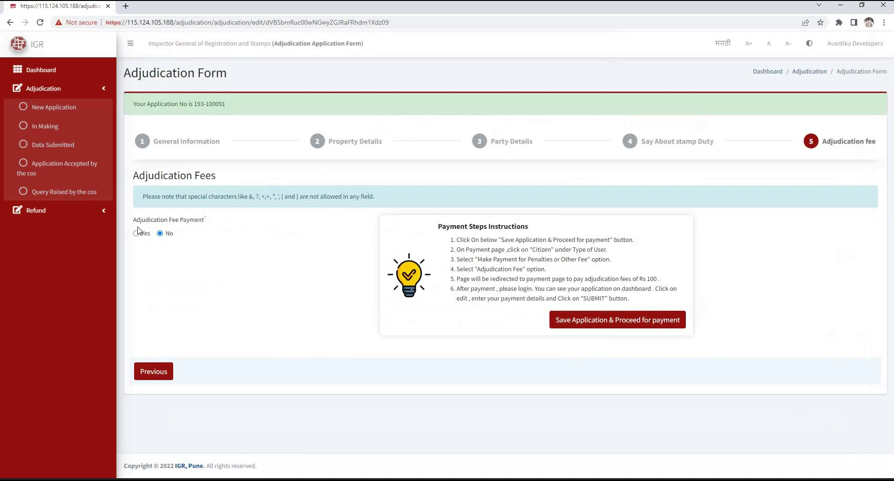
# Save the application to reach GRAS and show the Citizen payment choices
pyautogui.tripleClick(230, 225)
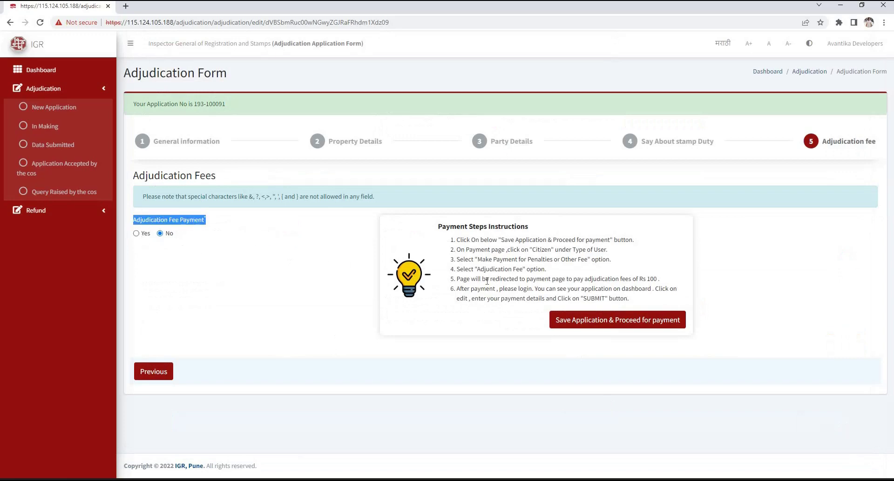
pyautogui.click(440, 237)
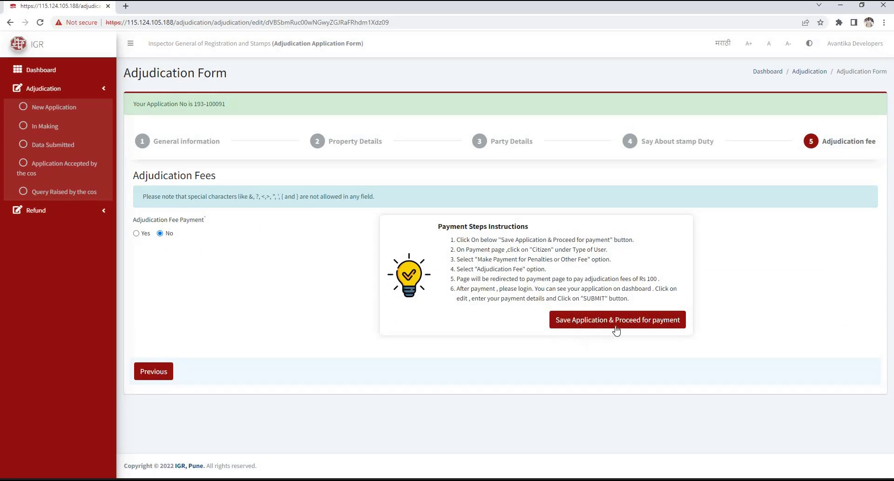
pyautogui.moveTo(438, 227); pyautogui.dragTo(550, 231)
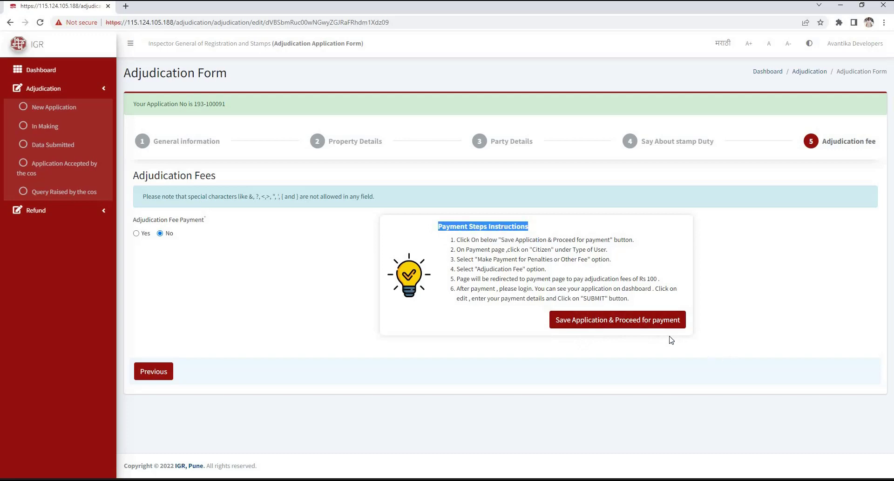
pyautogui.click(643, 326)
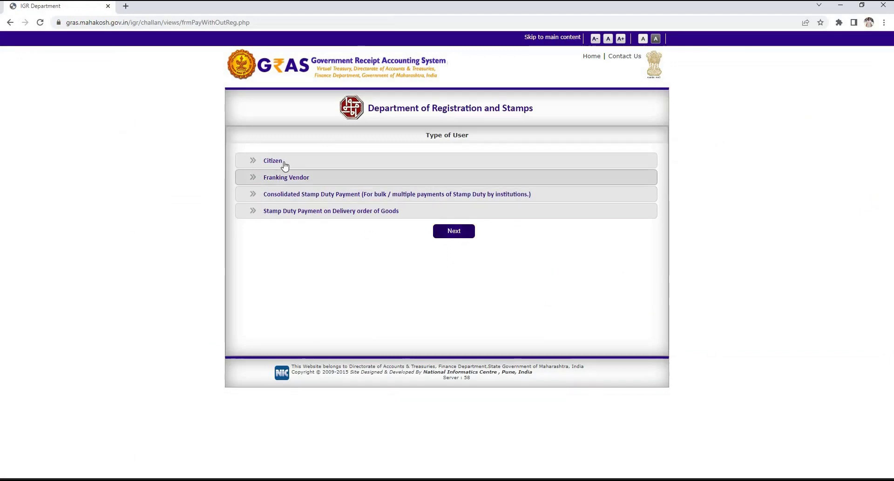
pyautogui.click(284, 164)
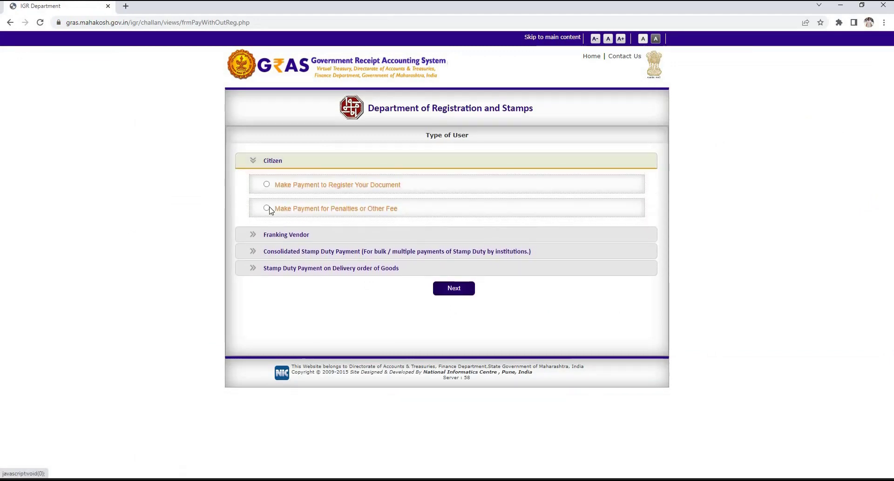
# Choose 'Make Payment for Penalties or Other Fee', pick Adjudication Fee and check the 100.00 total
pyautogui.click(267, 208)
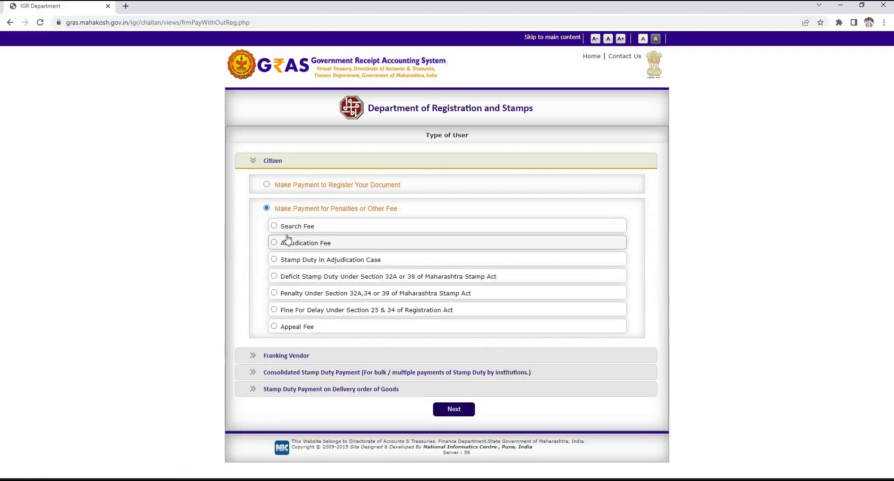
pyautogui.click(320, 250)
pyautogui.scroll(-2, 446, 223)
pyautogui.doubleClick(471, 220)
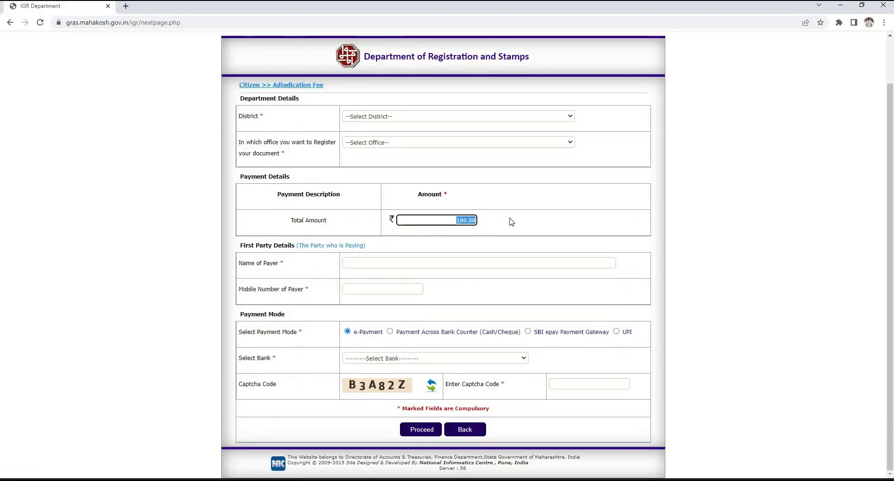
pyautogui.click(511, 222)
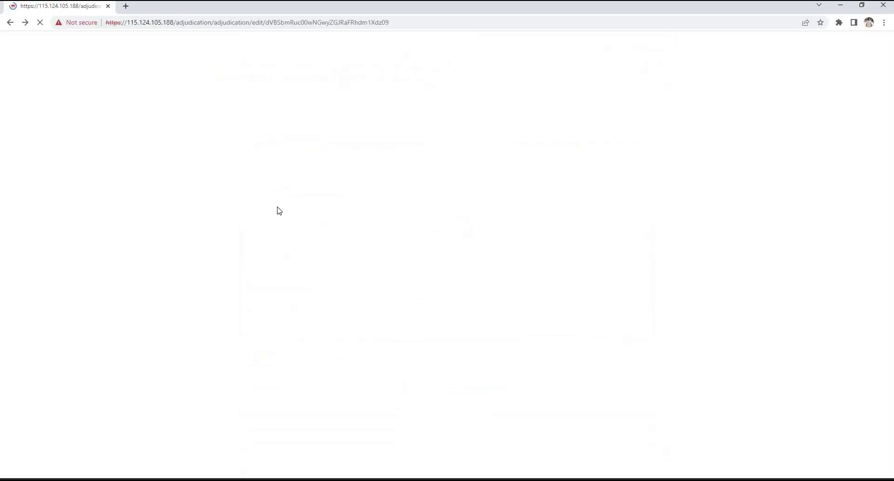
# Edit the In Making application, entering the fee's GRN number and 23-08-2022 payment date
pyautogui.scroll(-3, 60, 119)
pyautogui.click(45, 127)
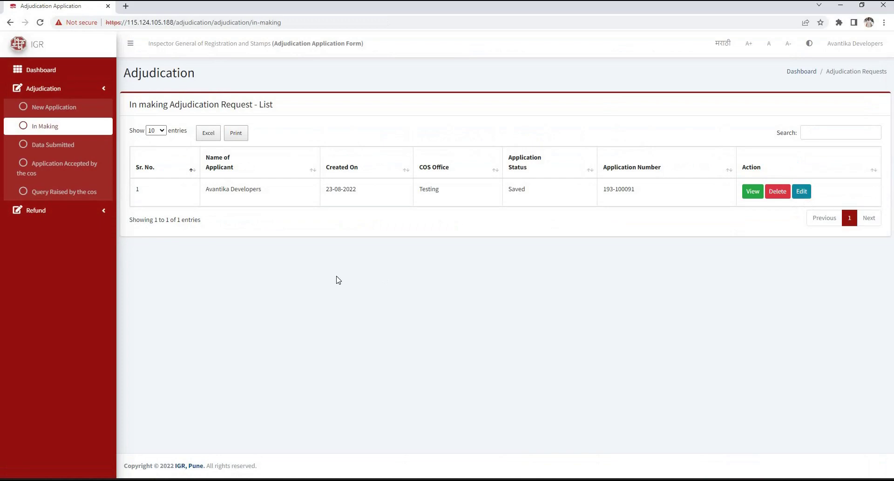
pyautogui.click(800, 193)
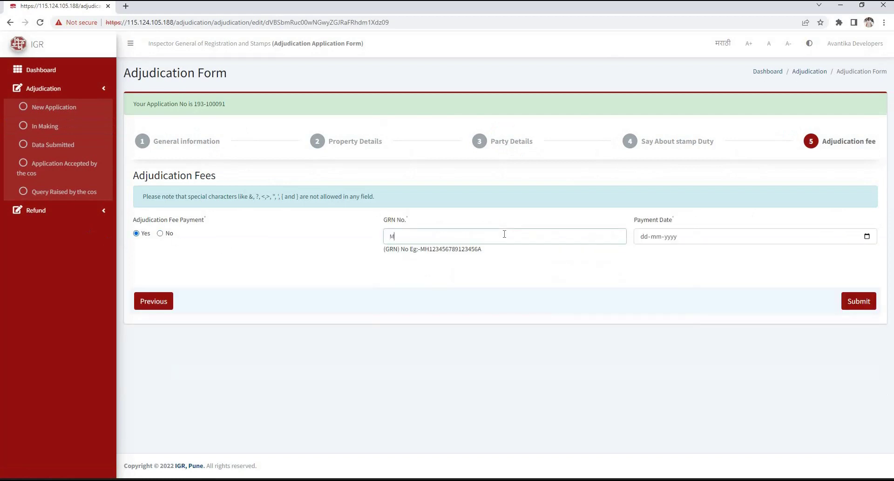
pyautogui.press('Tab')
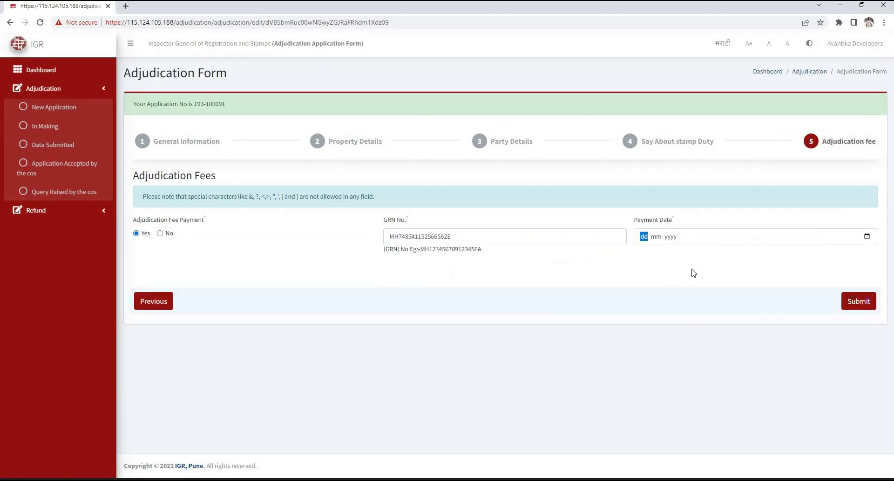
pyautogui.write('23081')
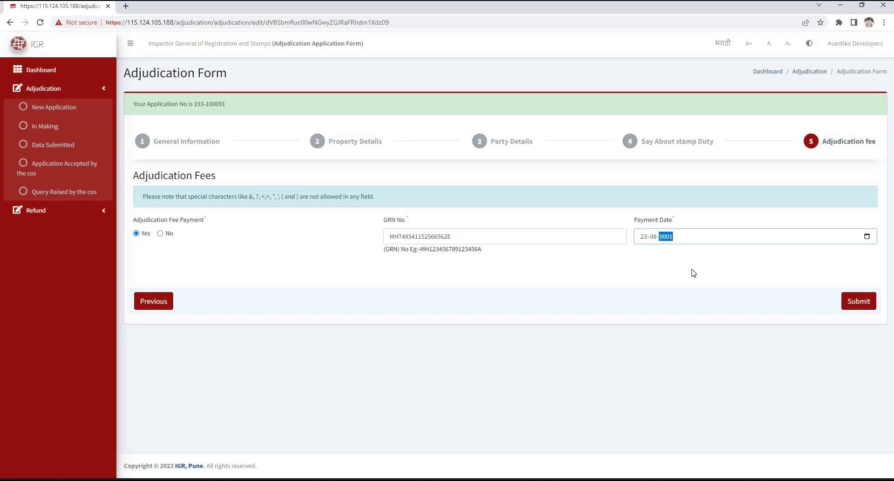
pyautogui.click(693, 273)
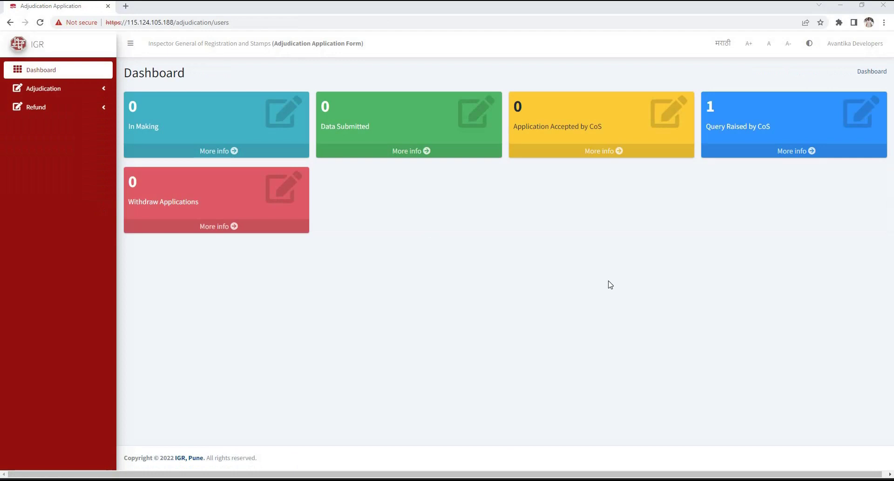
# Open the Query Raised by CoS application, read the draft-document query, then edit it
pyautogui.click(764, 134)
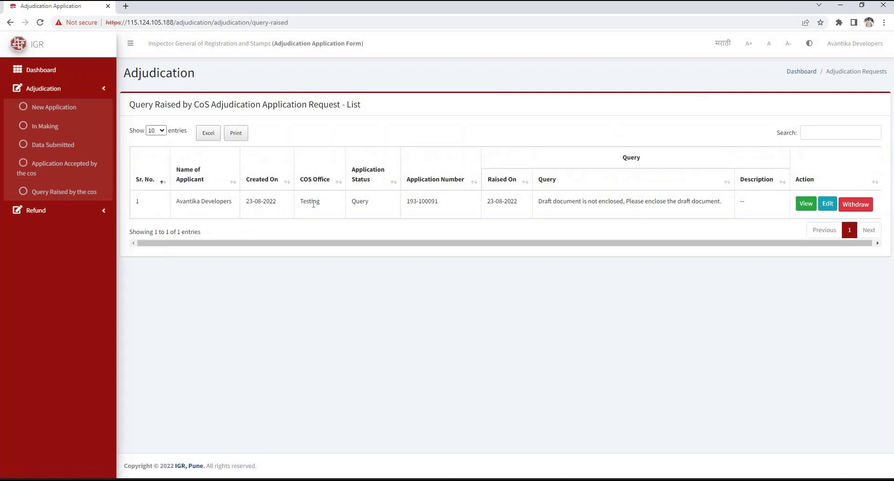
pyautogui.moveTo(410, 203); pyautogui.dragTo(440, 204)
pyautogui.moveTo(538, 201); pyautogui.dragTo(803, 216)
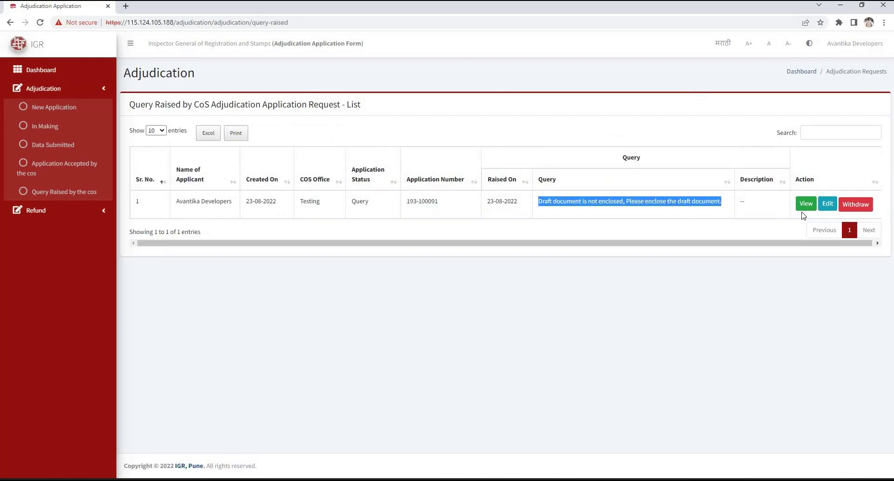
pyautogui.click(826, 207)
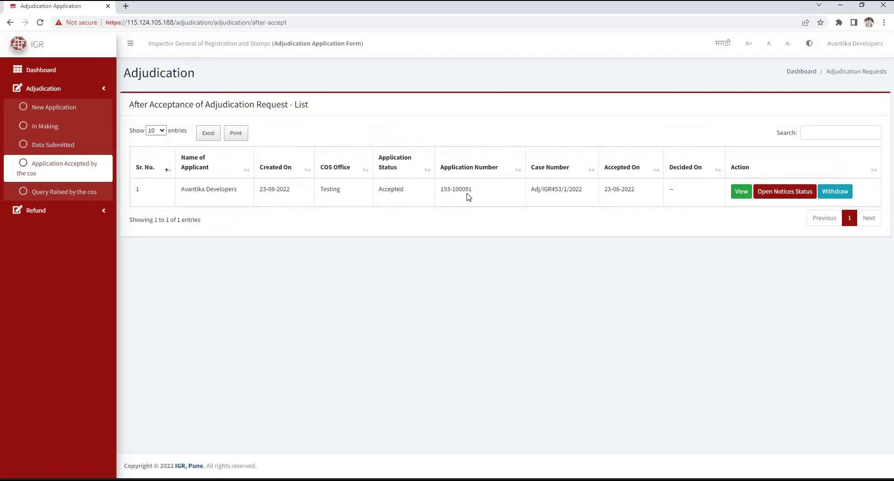
# Check the case number and the Notices Status Previous Actions table, then close that tab
pyautogui.moveTo(531, 190); pyautogui.dragTo(582, 191)
pyautogui.click(484, 195)
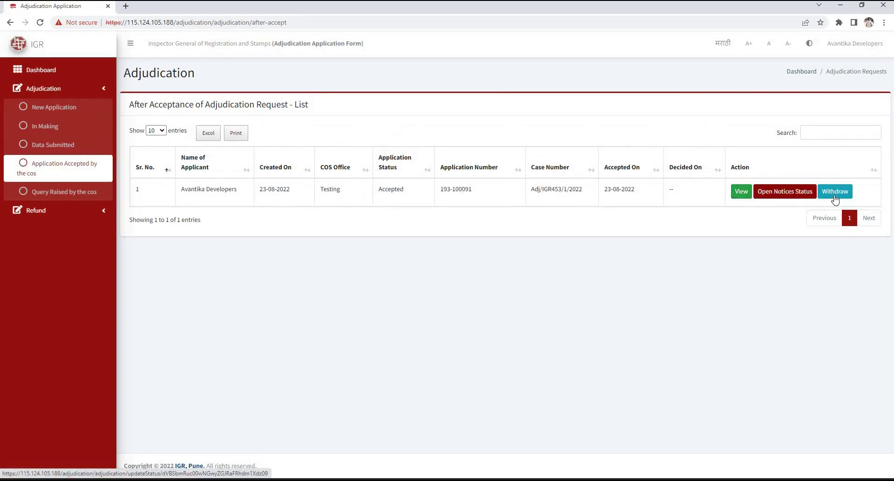
pyautogui.click(783, 201)
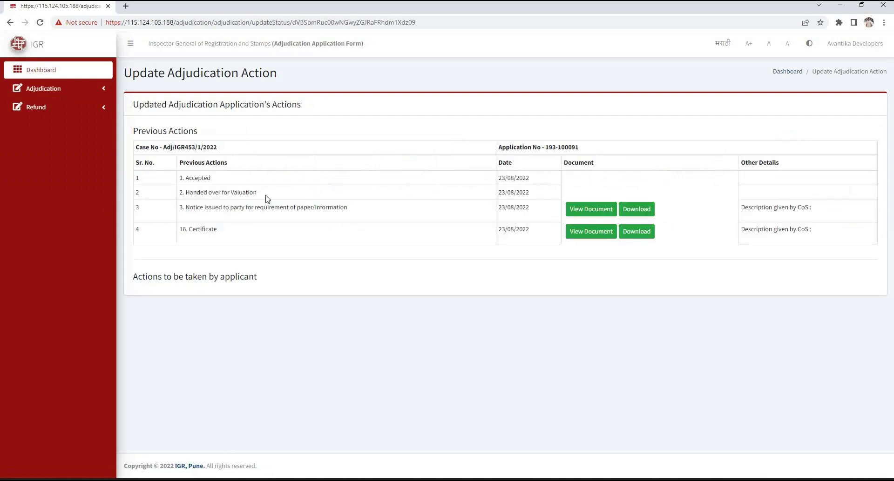
pyautogui.moveTo(185, 192); pyautogui.dragTo(242, 192)
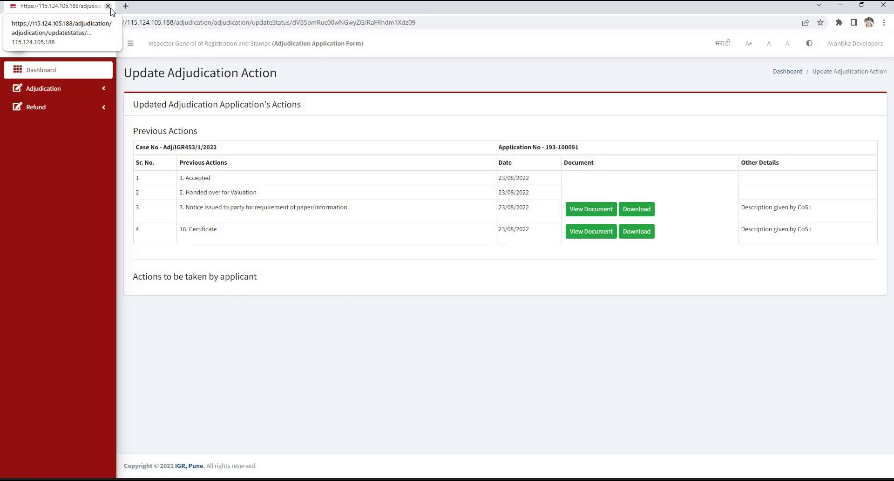
pyautogui.click(108, 7)
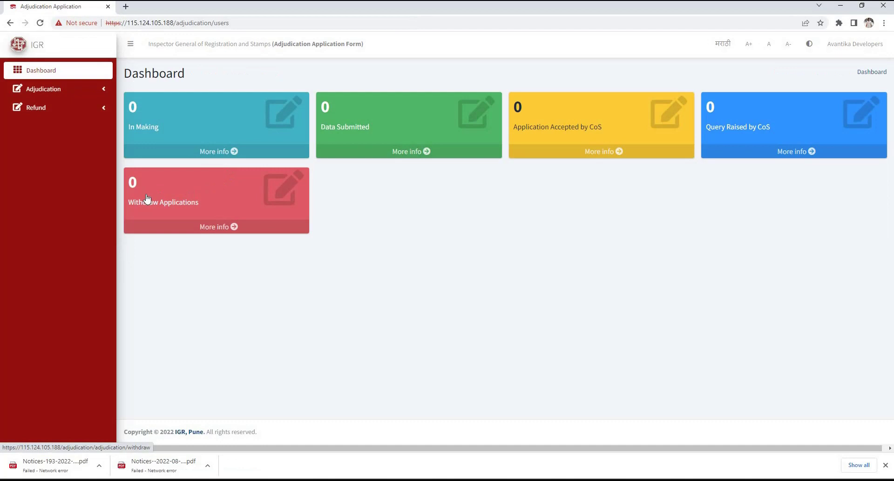
# Go to Refund under the Refund sidebar section and follow the Refund Link
pyautogui.click(46, 107)
pyautogui.click(60, 130)
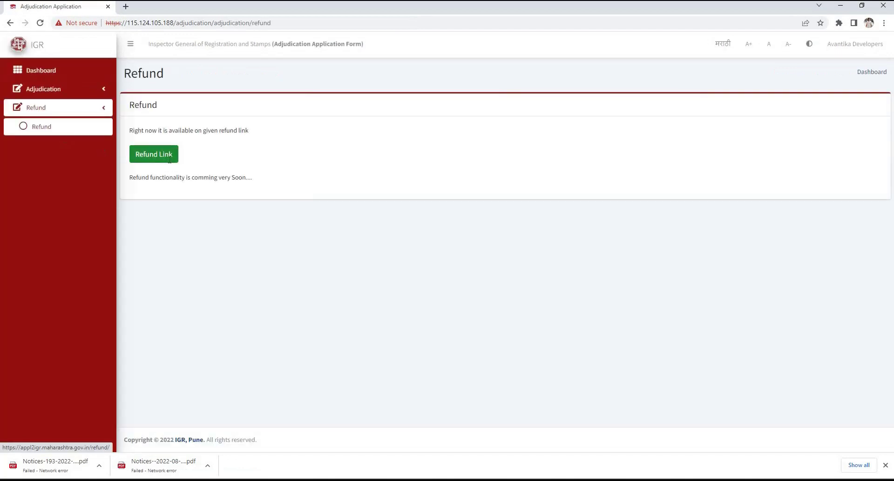
pyautogui.click(169, 160)
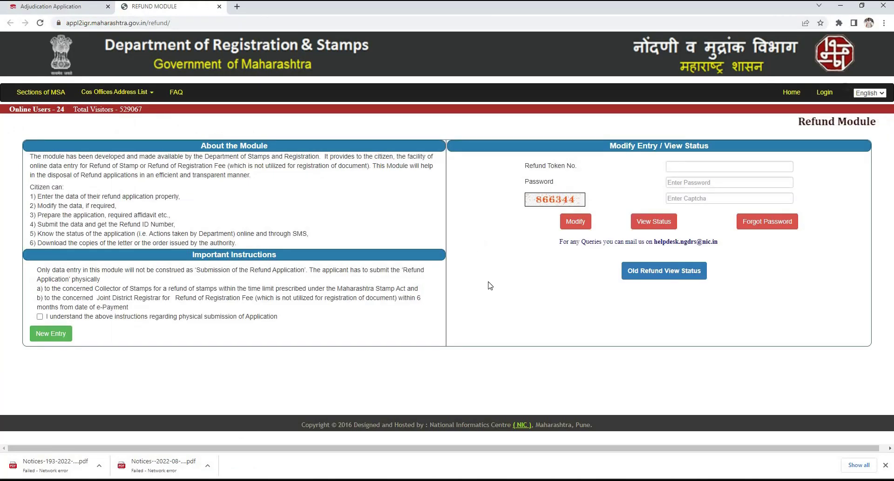